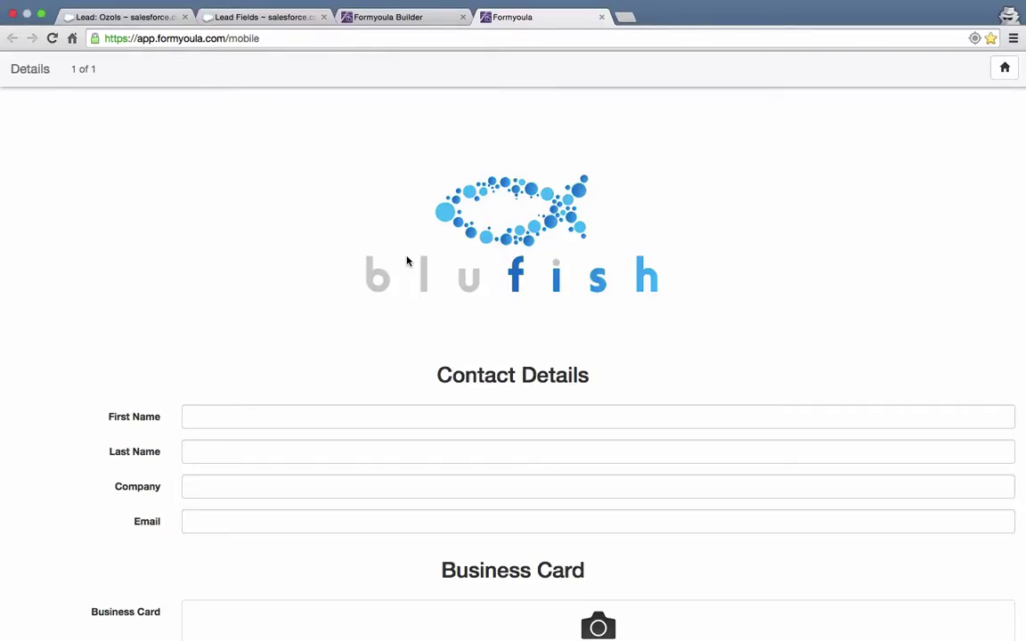
Step: Review the finished mobile lead form's logo, contact fields, business card photo field and submission options
{"action": "scroll", "coordinate": [407, 260], "scroll_direction": "down", "scroll_amount": 4}
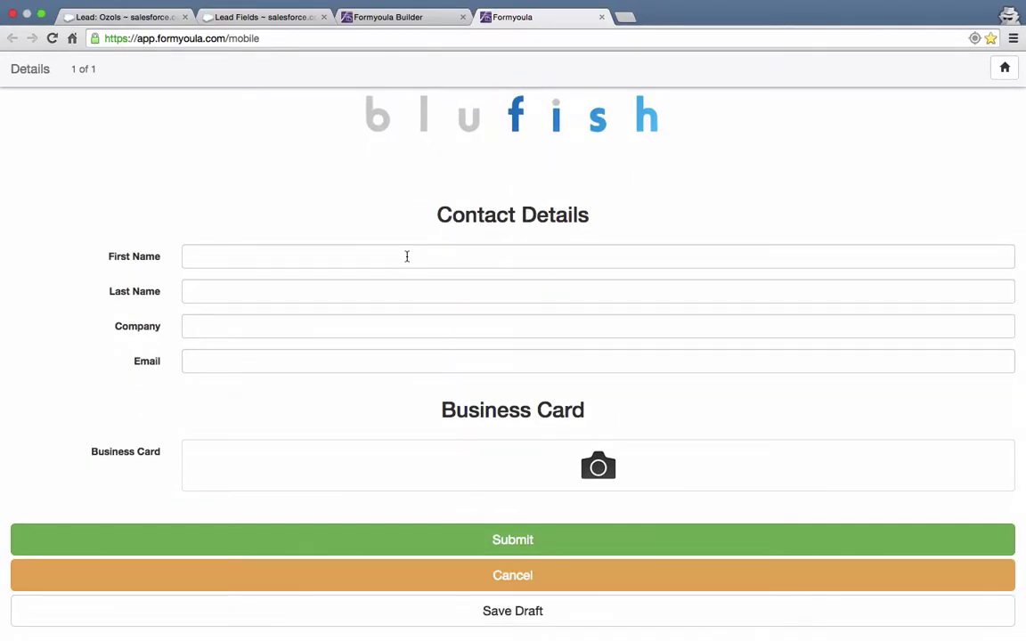
{"action": "scroll", "coordinate": [229, 228], "scroll_direction": "up", "scroll_amount": 3}
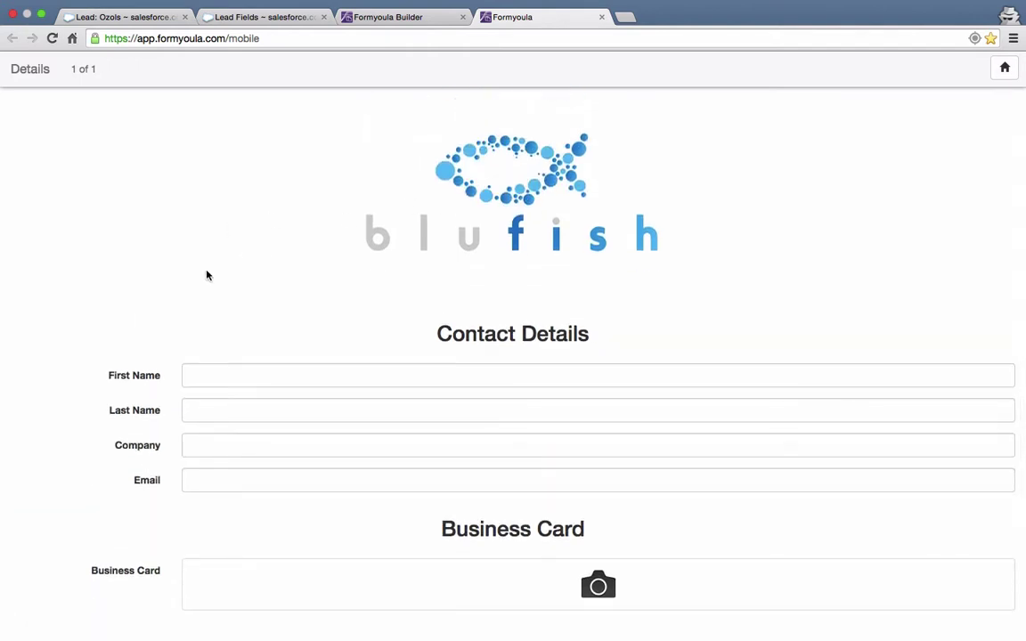
{"action": "scroll", "coordinate": [206, 275], "scroll_direction": "down", "scroll_amount": 2}
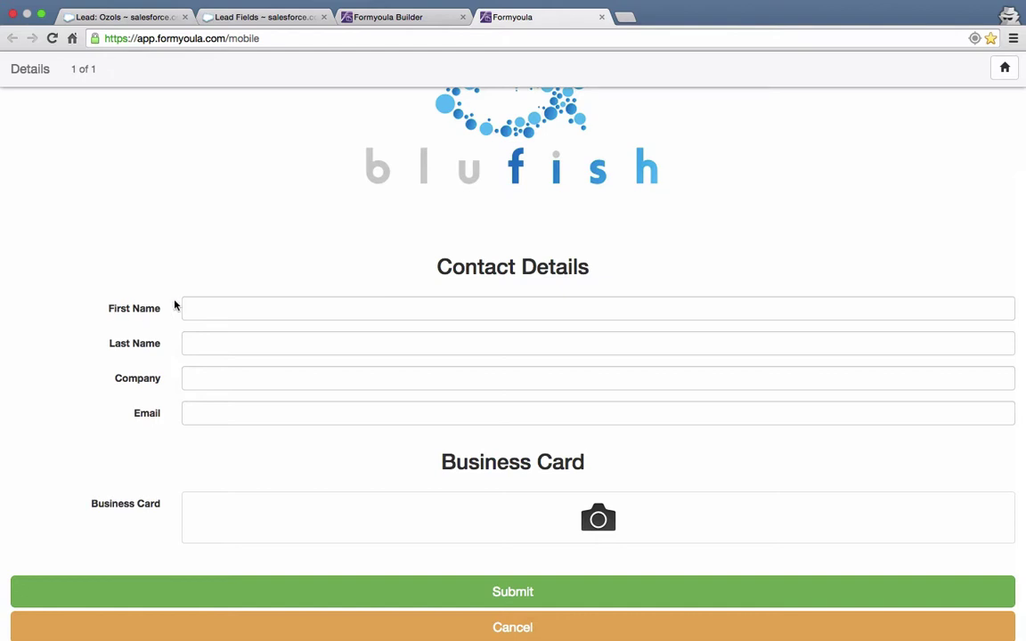
{"action": "scroll", "coordinate": [163, 312], "scroll_direction": "down", "scroll_amount": 1}
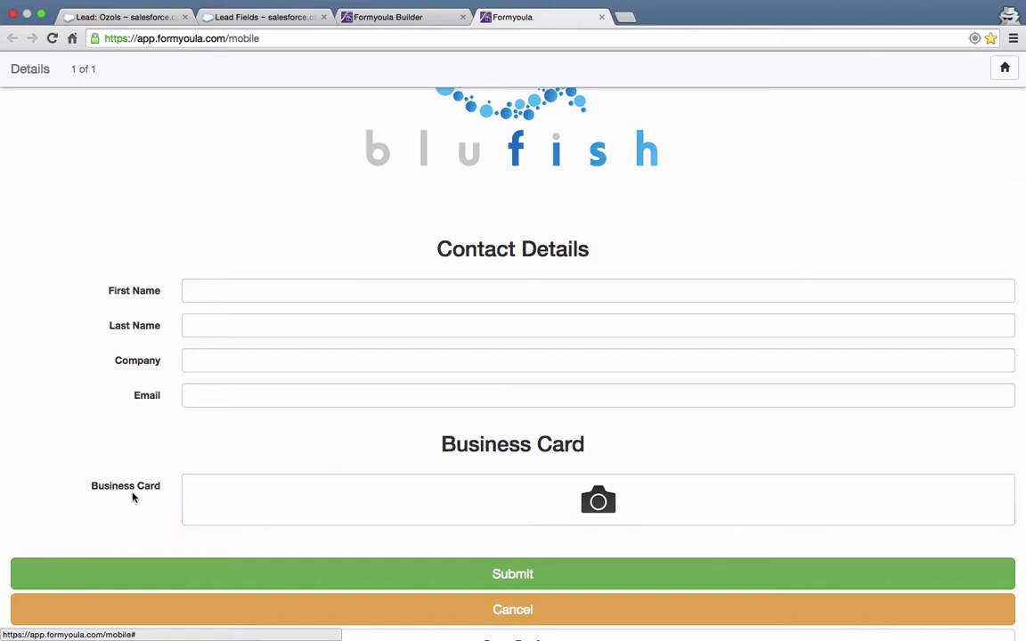
{"action": "scroll", "coordinate": [132, 499], "scroll_direction": "down", "scroll_amount": 2}
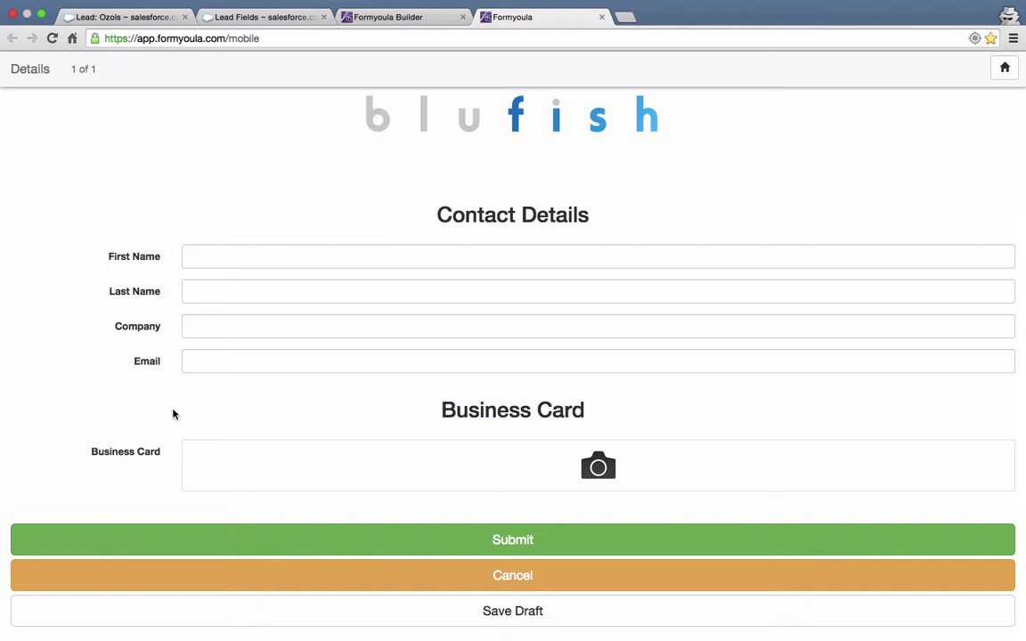
{"action": "scroll", "coordinate": [173, 414], "scroll_direction": "up", "scroll_amount": 3}
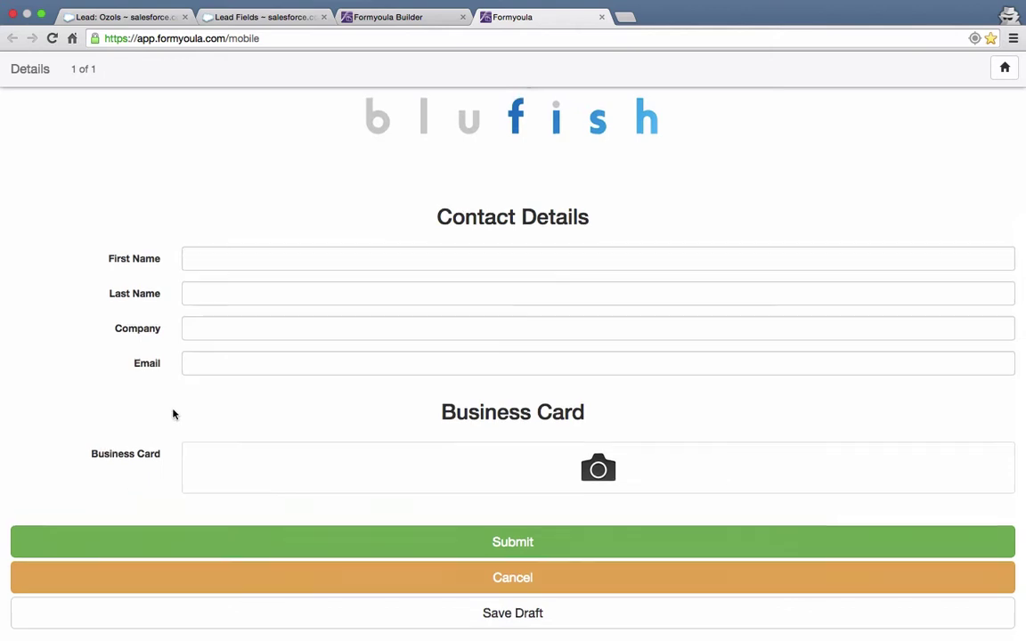
Step: Open the Lead Capture form in the Formyoula Builder and examine how its components are laid out
{"action": "left_click", "coordinate": [397, 21]}
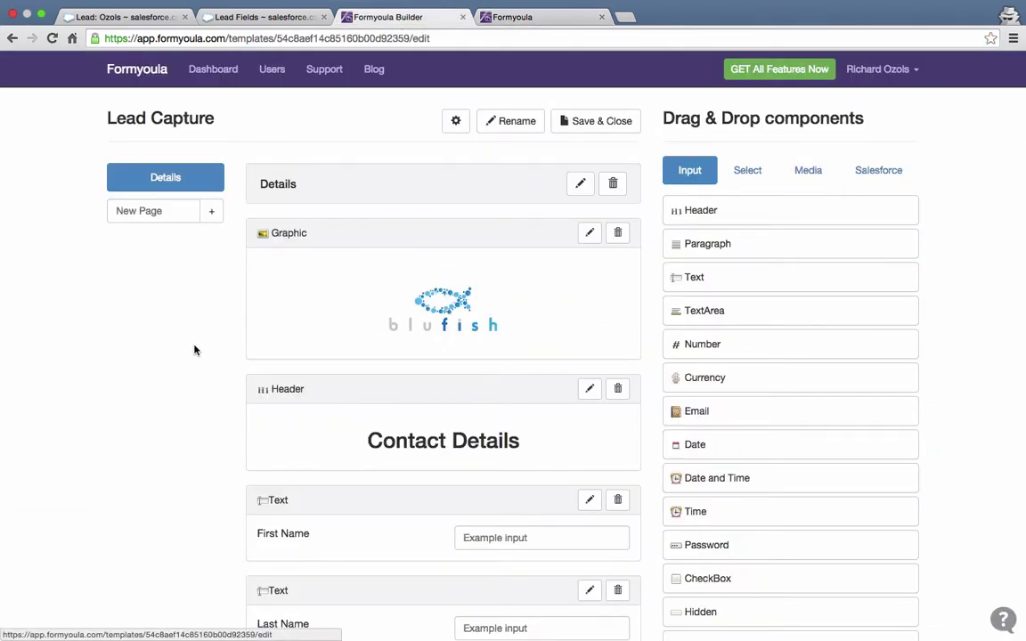
{"action": "scroll", "coordinate": [185, 485], "scroll_direction": "down", "scroll_amount": 10}
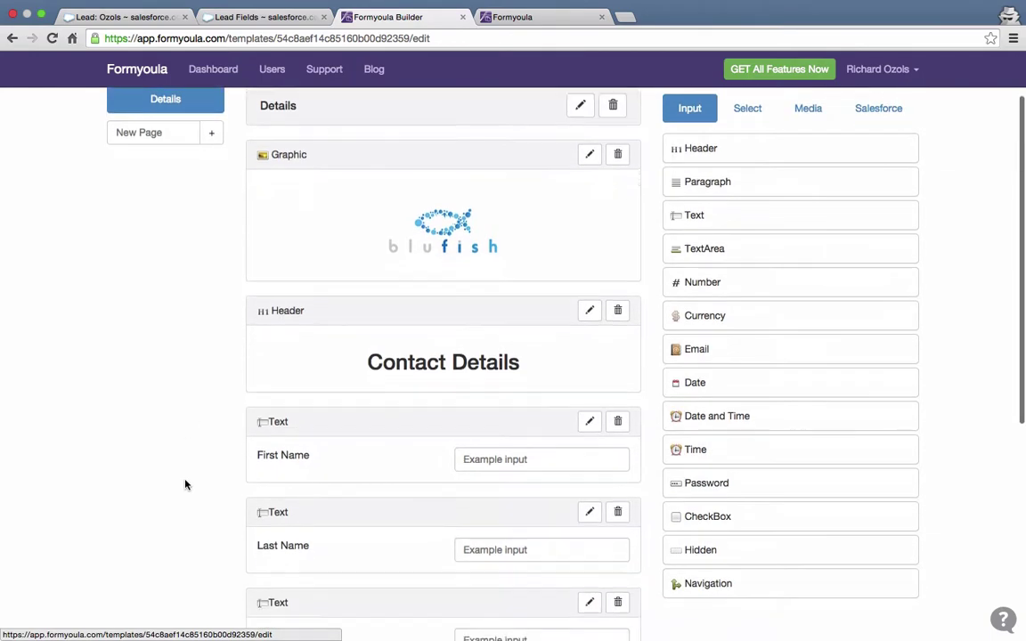
{"action": "scroll", "coordinate": [185, 485], "scroll_direction": "up", "scroll_amount": 10}
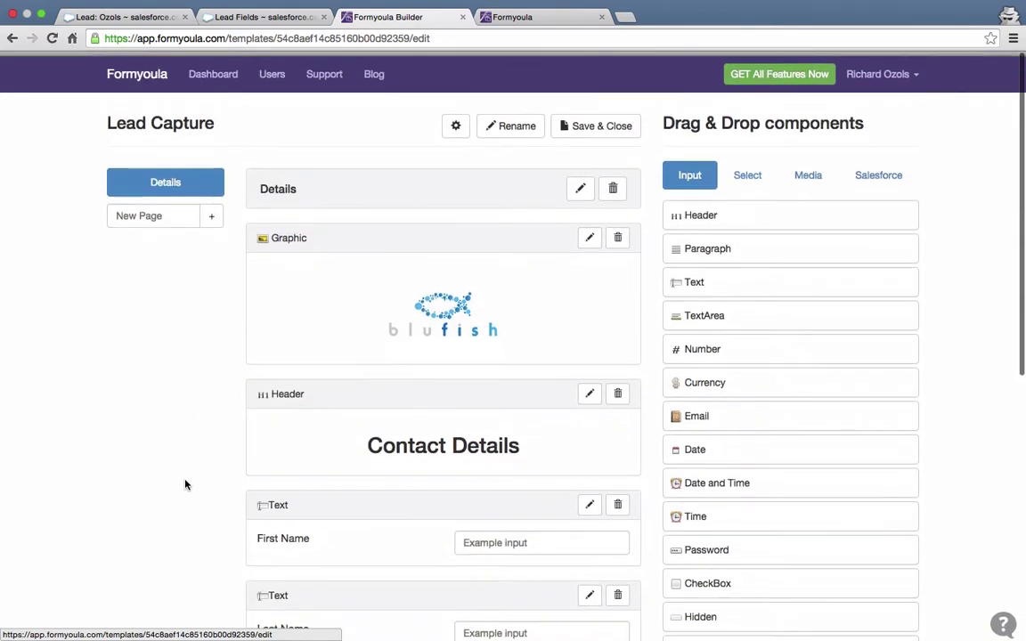
{"action": "scroll", "coordinate": [186, 484], "scroll_direction": "down", "scroll_amount": 10}
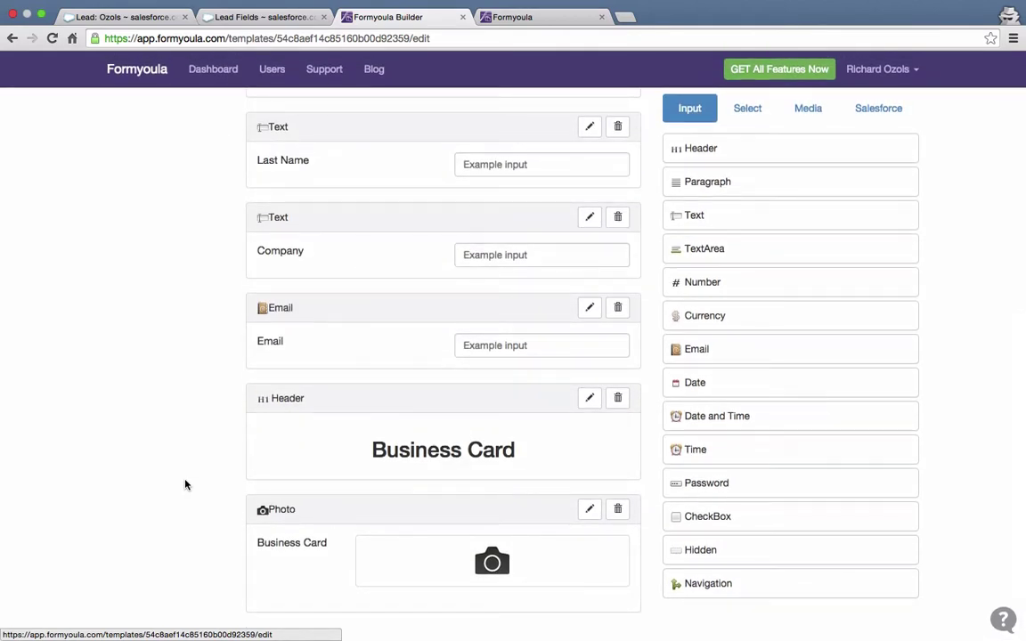
{"action": "scroll", "coordinate": [198, 370], "scroll_direction": "up", "scroll_amount": 8}
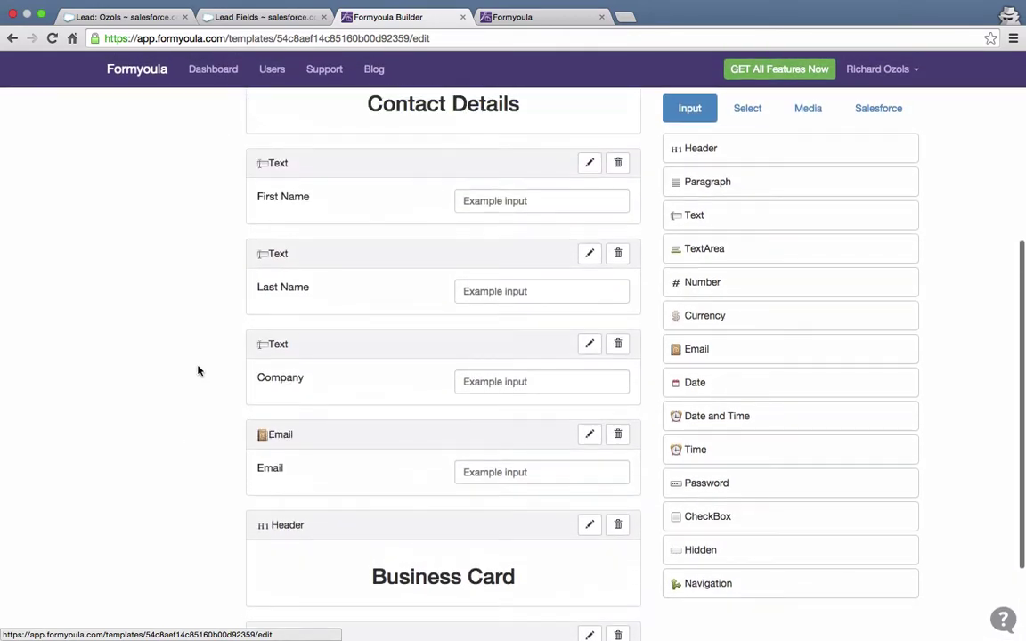
{"action": "scroll", "coordinate": [198, 370], "scroll_direction": "up", "scroll_amount": 2}
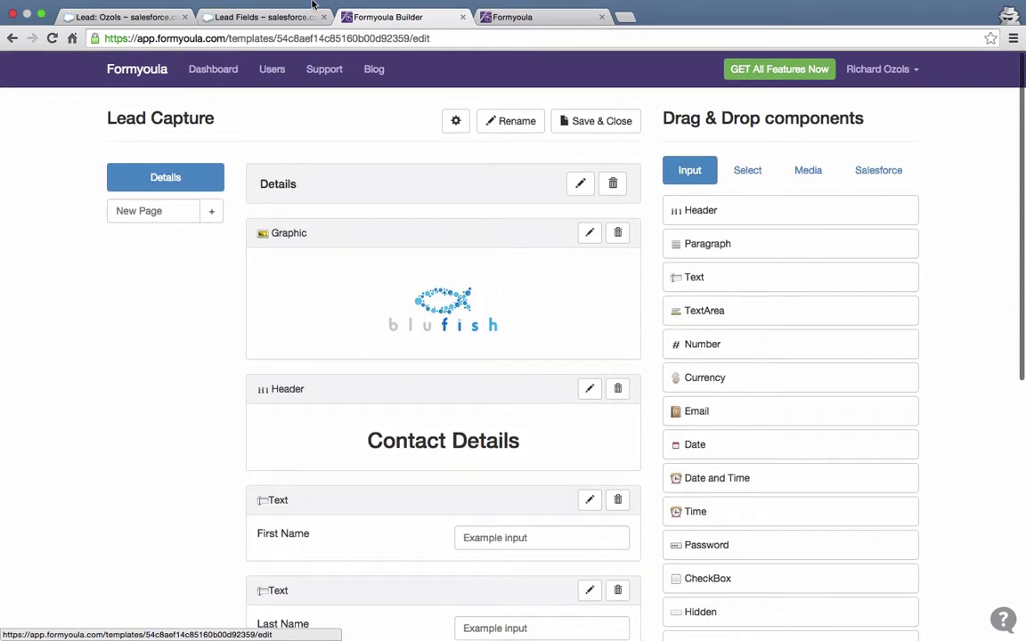
Step: Create a new blank form from the dashboard and rename it Offline Lead Capture
{"action": "left_click", "coordinate": [207, 74]}
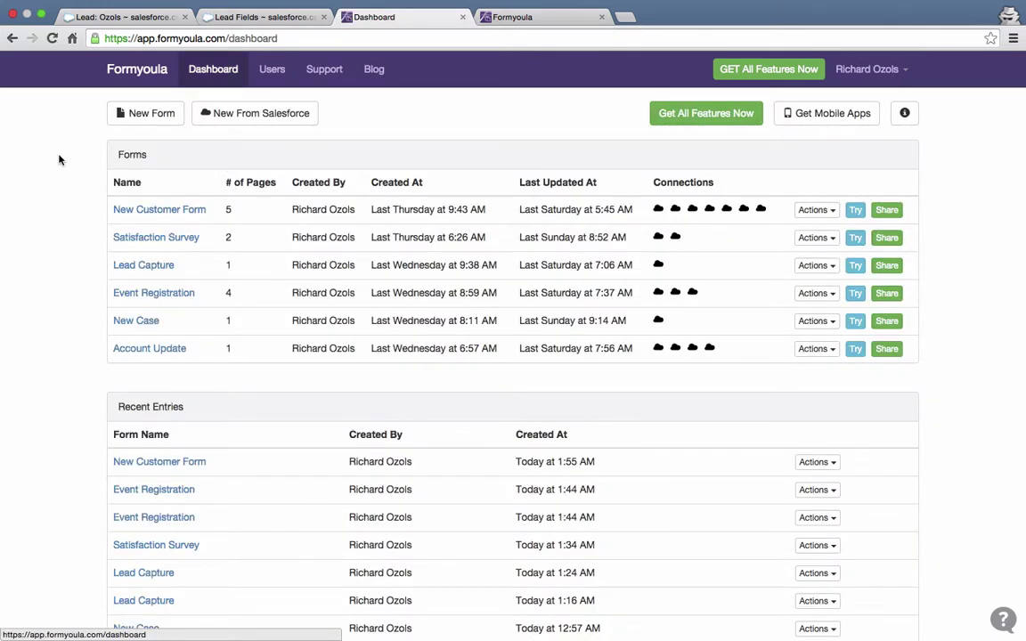
{"action": "left_click", "coordinate": [135, 122]}
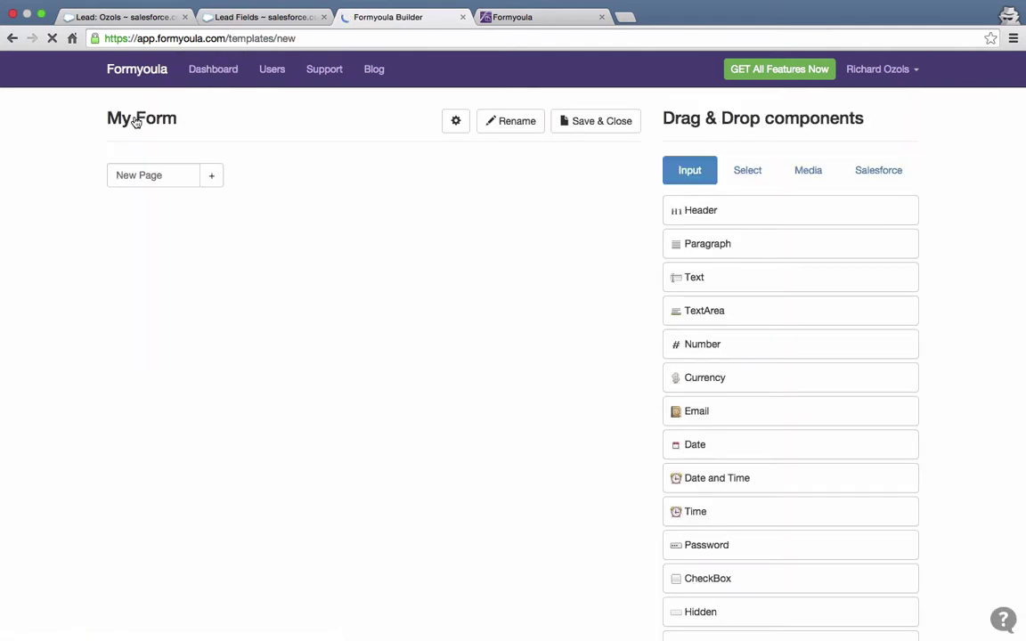
{"action": "left_click", "coordinate": [499, 122]}
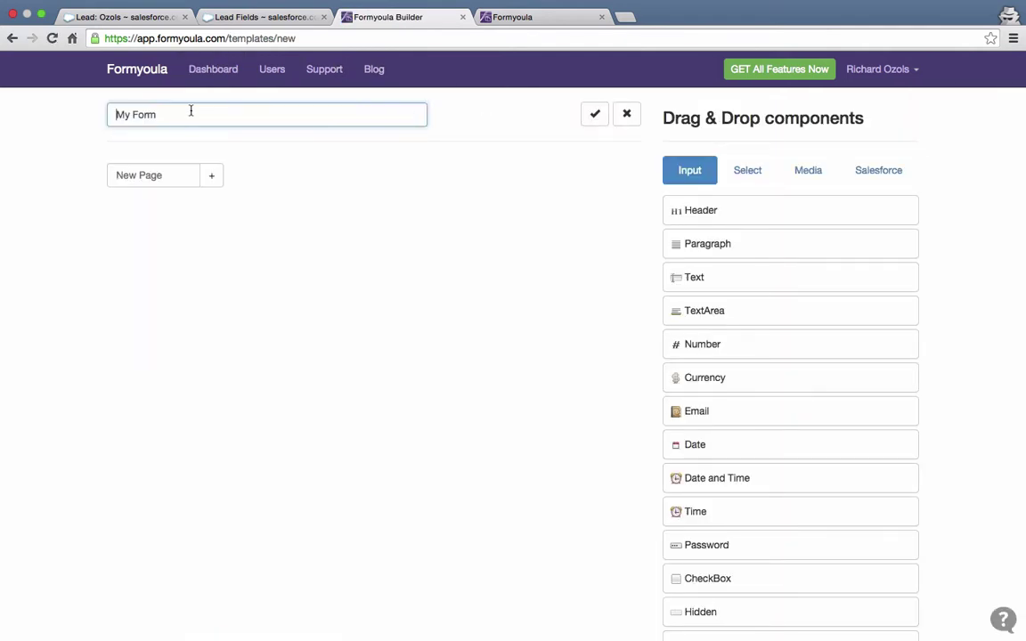
{"action": "triple_click", "coordinate": [181, 110]}
{"action": "key", "text": "BackSpace"}
{"action": "left_click", "coordinate": [592, 113]}
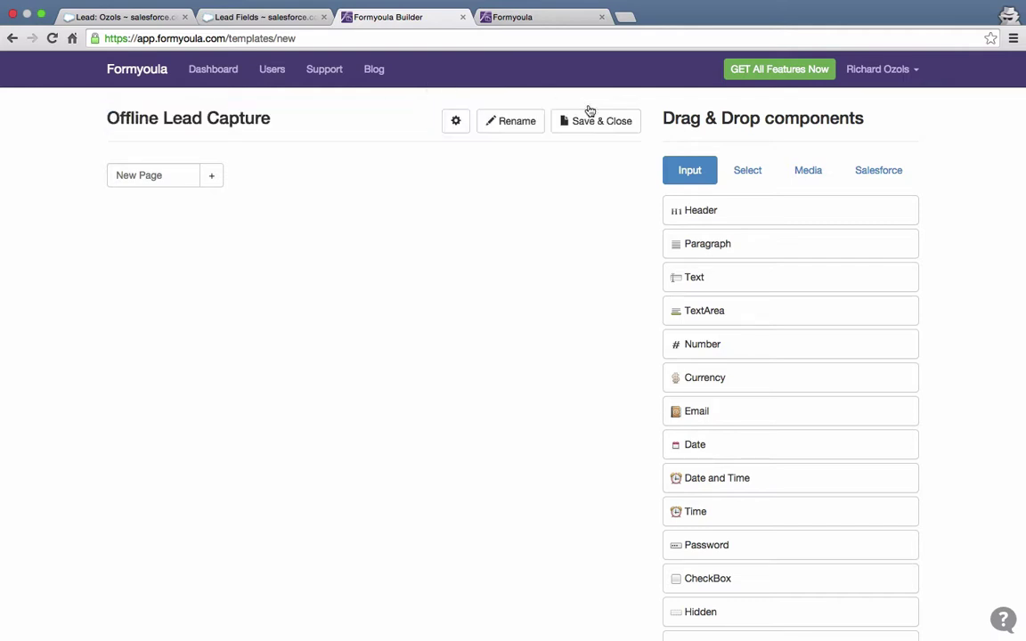
Step: Add a page named Details to the Offline Lead Capture form
{"action": "left_click", "coordinate": [165, 174]}
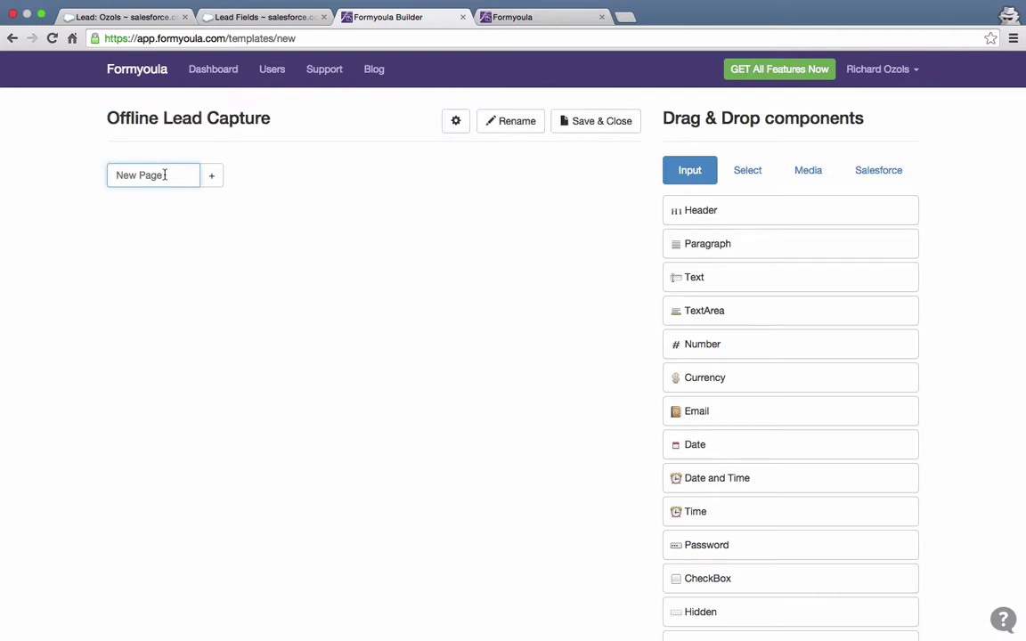
{"action": "type", "text": "Details"}
{"action": "left_click", "coordinate": [207, 175]}
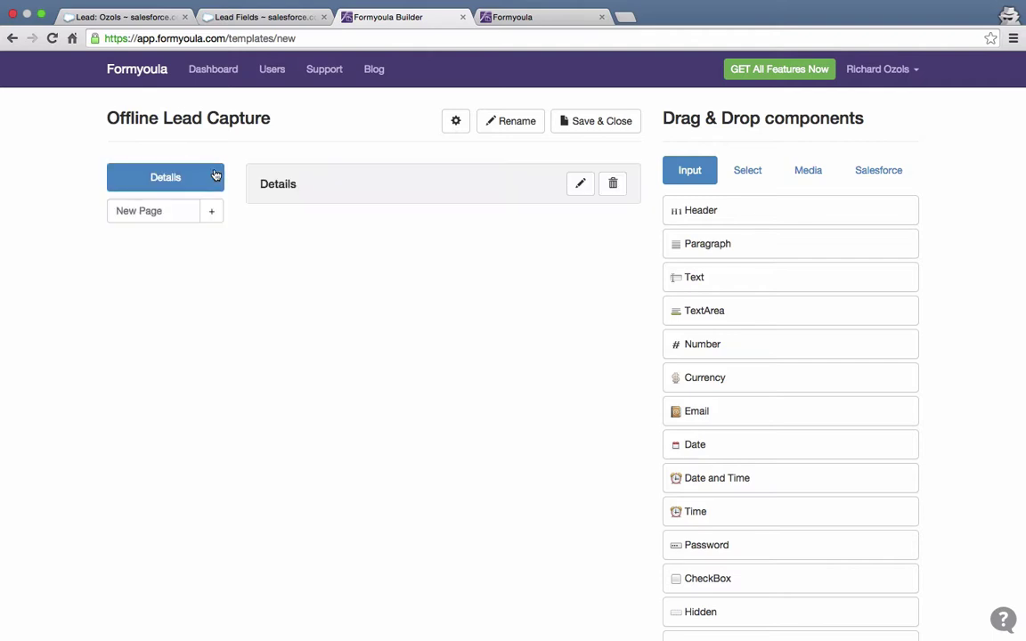
Step: Add a Graphic component to the Details page and upload logo_design_sample_bluefish_b.jpg from the Desktop as its image
{"action": "left_click", "coordinate": [804, 171]}
{"action": "left_click_drag", "start_coordinate": [733, 380], "coordinate": [534, 272]}
{"action": "left_click", "coordinate": [587, 234]}
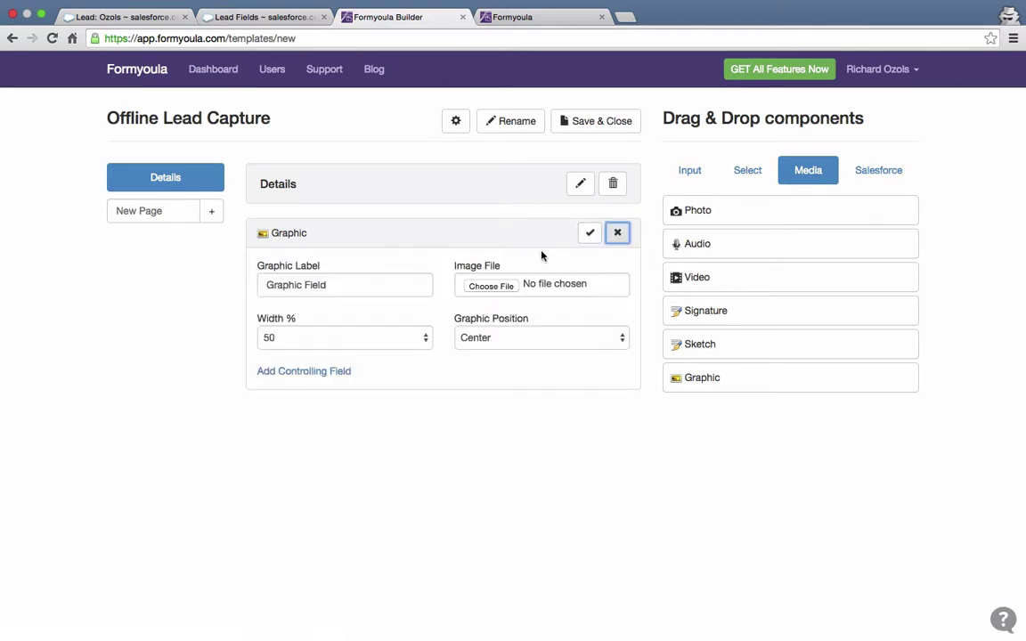
{"action": "left_click", "coordinate": [481, 286]}
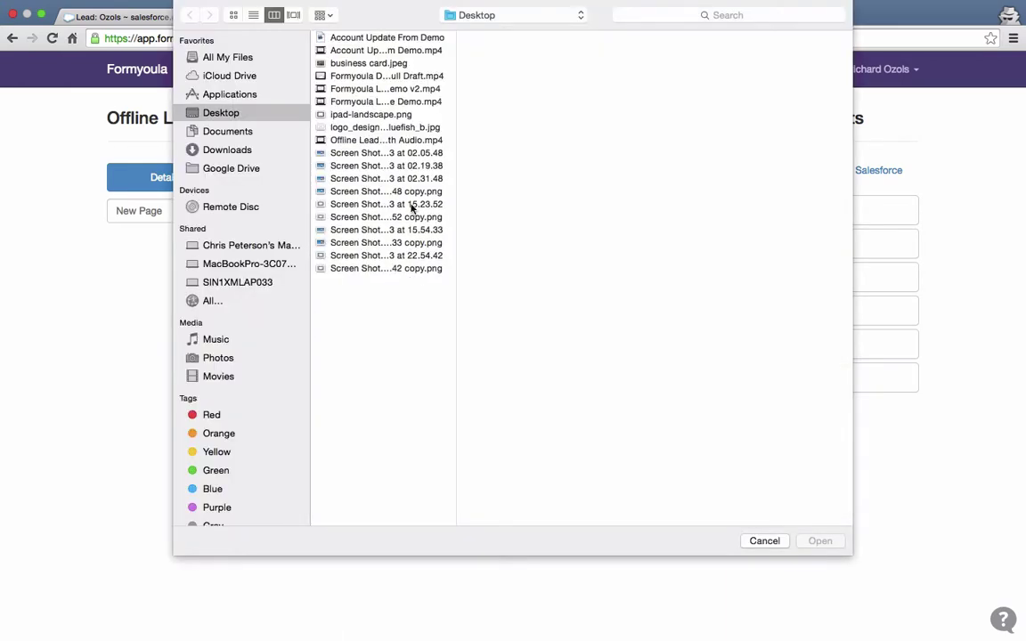
{"action": "left_click", "coordinate": [369, 128]}
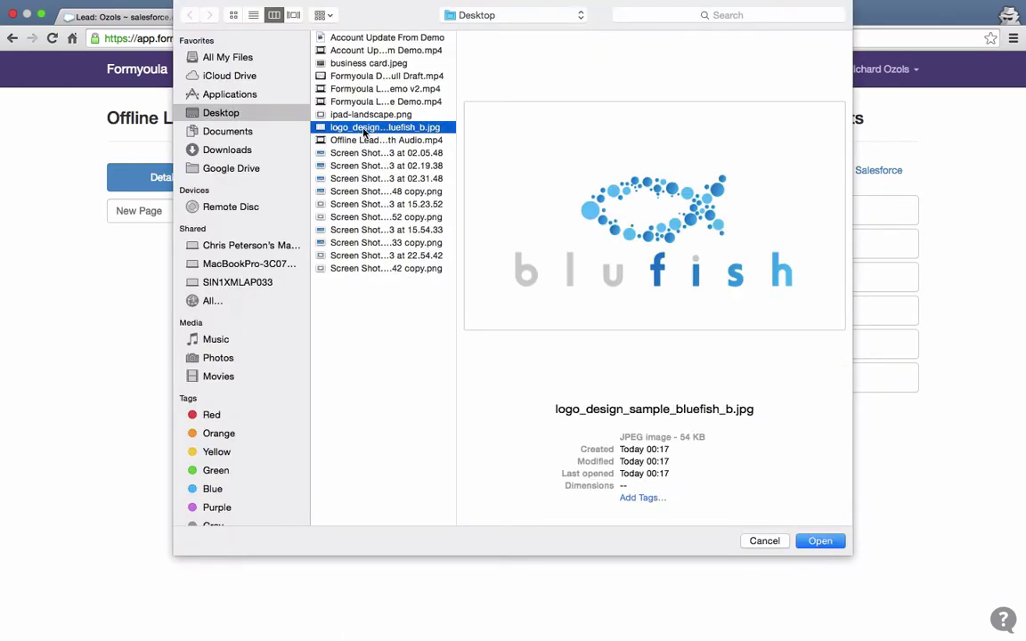
{"action": "left_click", "coordinate": [820, 541]}
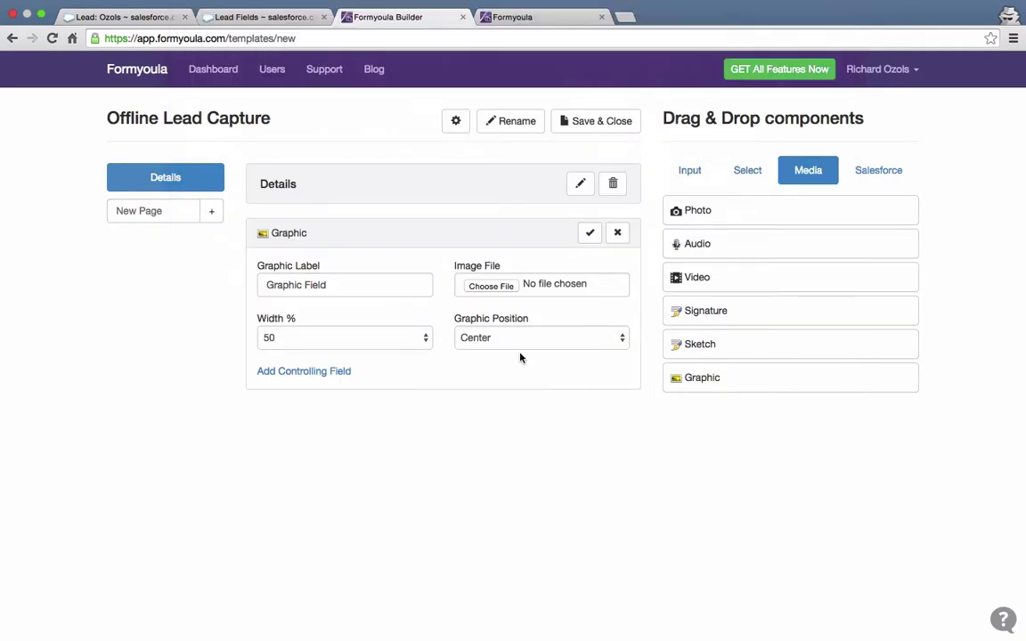
Step: Set the graphic's width to 40%, label it Logo with Center position, and apply its settings
{"action": "left_click", "coordinate": [414, 335]}
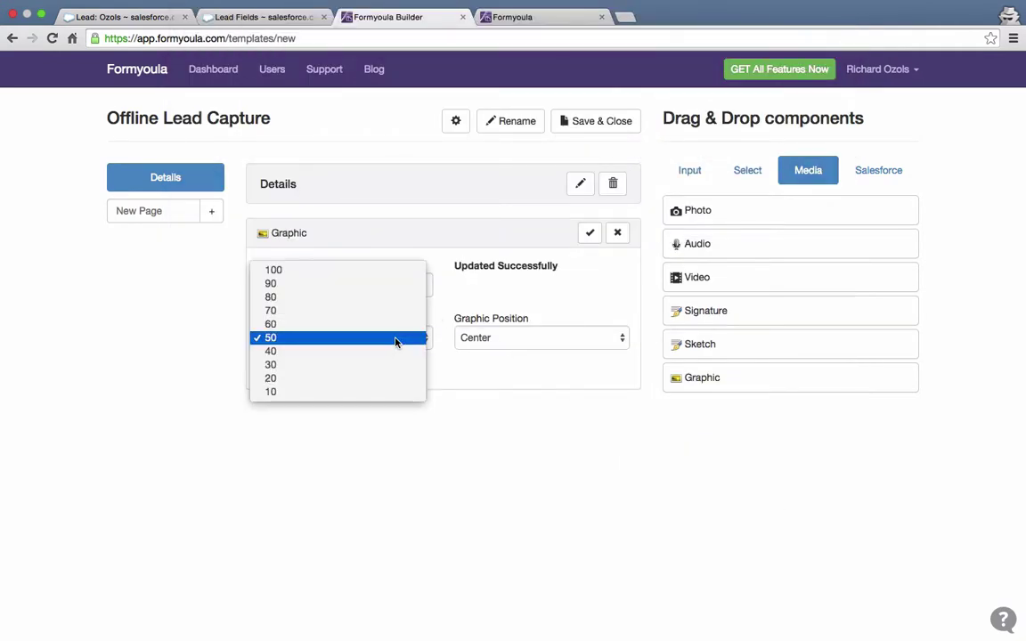
{"action": "left_click", "coordinate": [389, 354]}
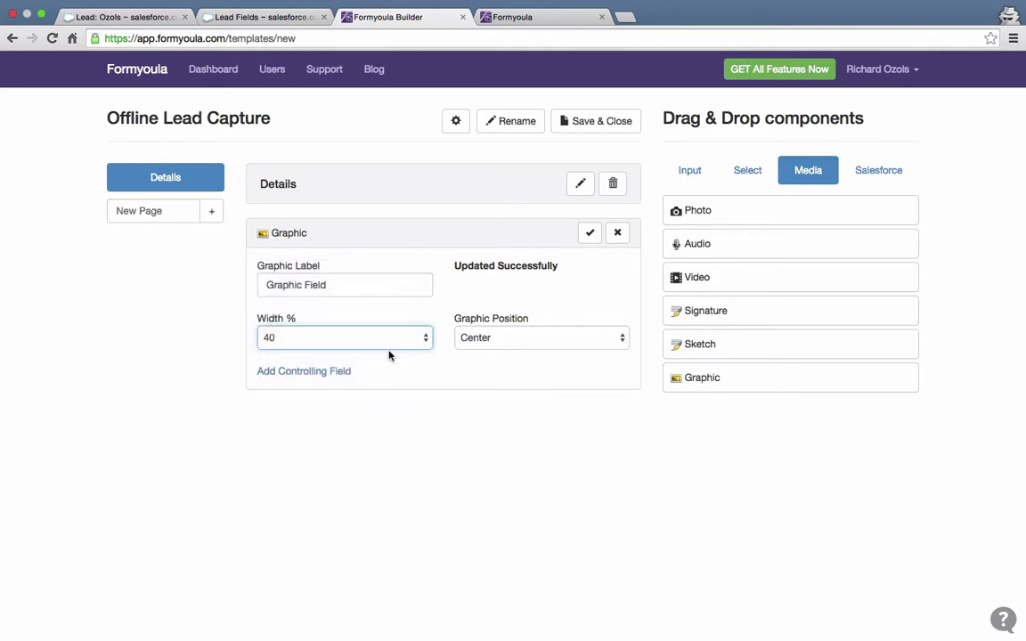
{"action": "triple_click", "coordinate": [316, 284]}
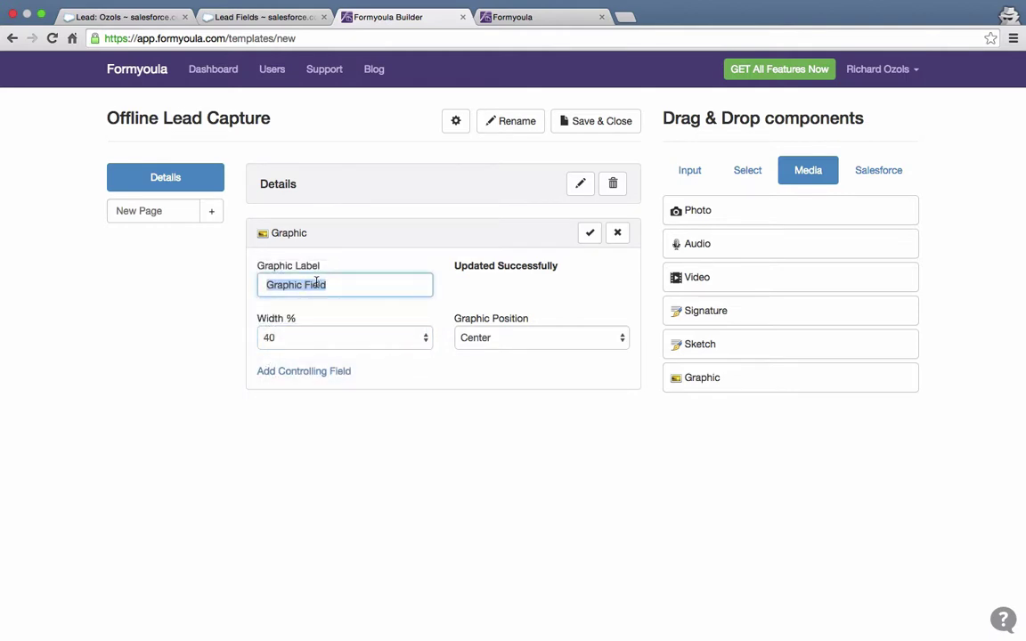
{"action": "type", "text": "Logo"}
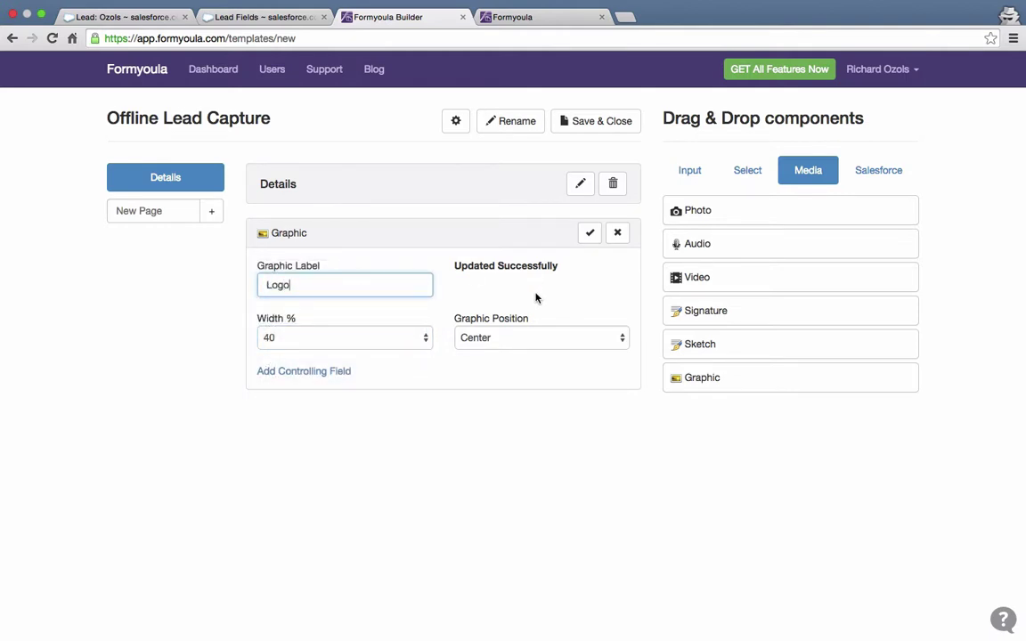
{"action": "left_click", "coordinate": [532, 343]}
{"action": "left_click", "coordinate": [533, 343]}
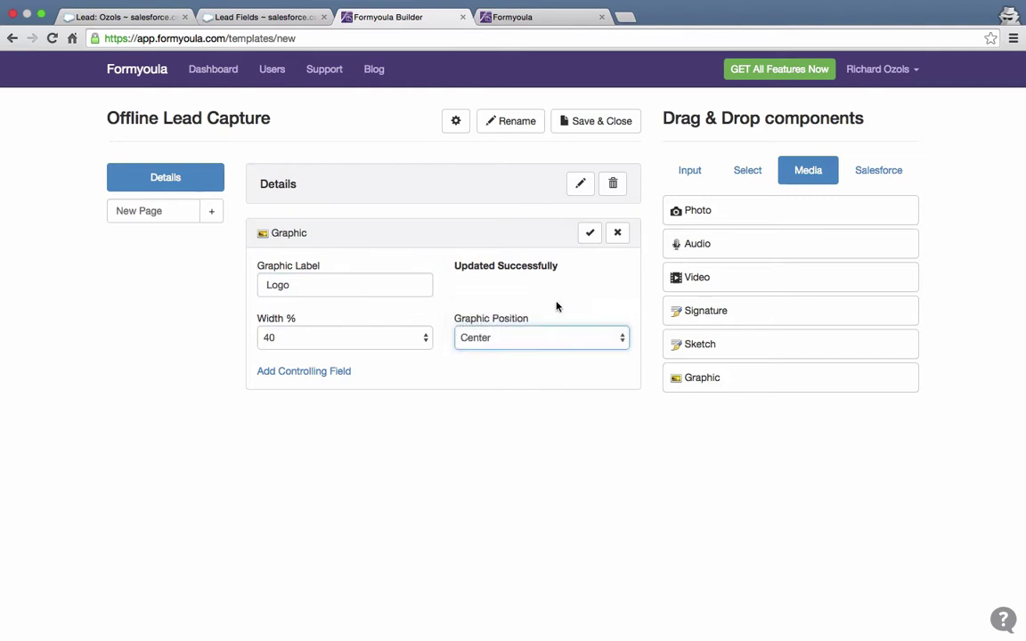
{"action": "left_click", "coordinate": [589, 234]}
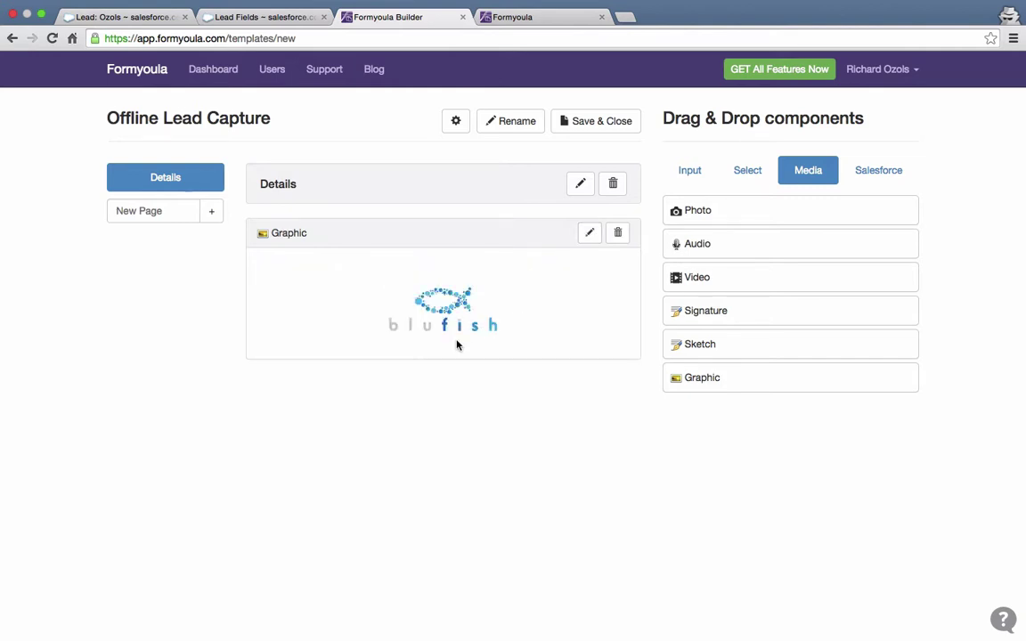
Step: Add a Header component below the logo graphic and set its text to Contact Details
{"action": "left_click", "coordinate": [688, 171]}
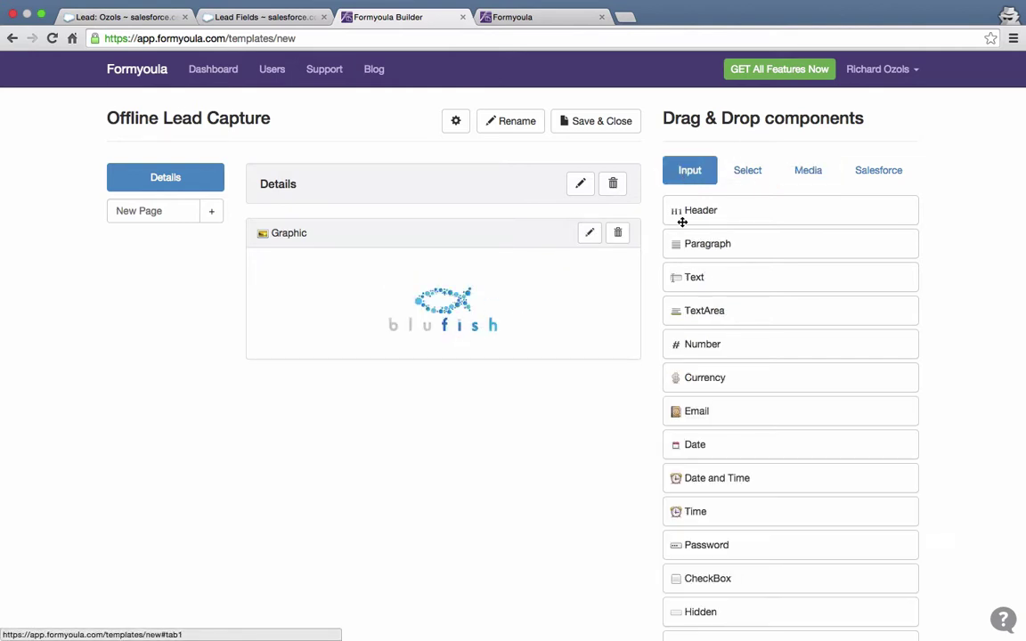
{"action": "left_click_drag", "start_coordinate": [716, 210], "coordinate": [463, 365]}
{"action": "left_click", "coordinate": [588, 392]}
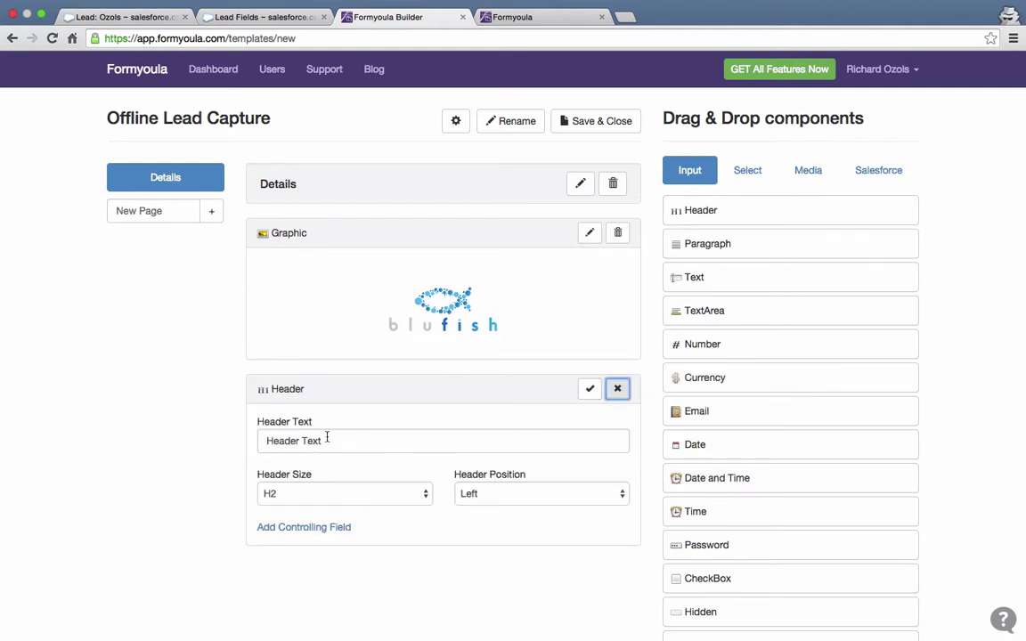
{"action": "left_click_drag", "start_coordinate": [259, 441], "coordinate": [336, 441]}
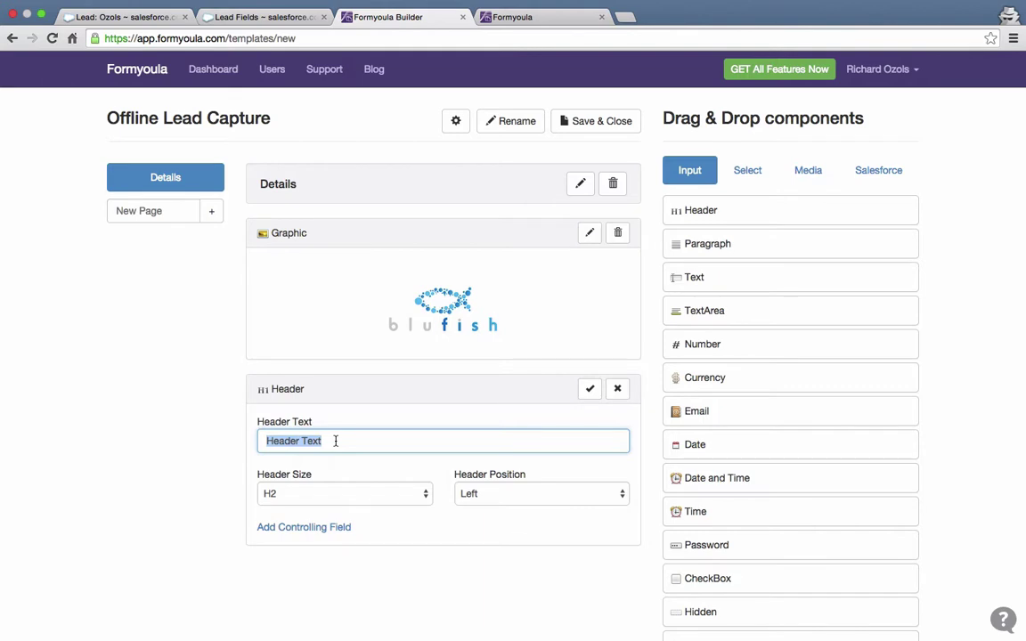
{"action": "type", "text": "Contact Details"}
Step: Set the Contact Details header's position to Center and its size to H3, and apply the settings
{"action": "left_click", "coordinate": [497, 496]}
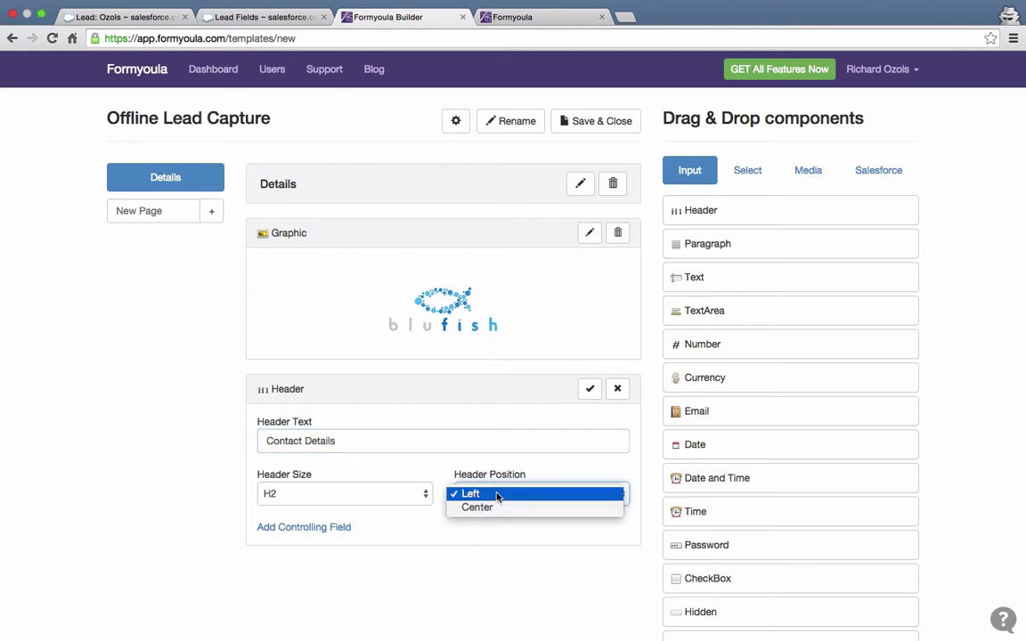
{"action": "left_click", "coordinate": [497, 507]}
{"action": "left_click", "coordinate": [390, 495]}
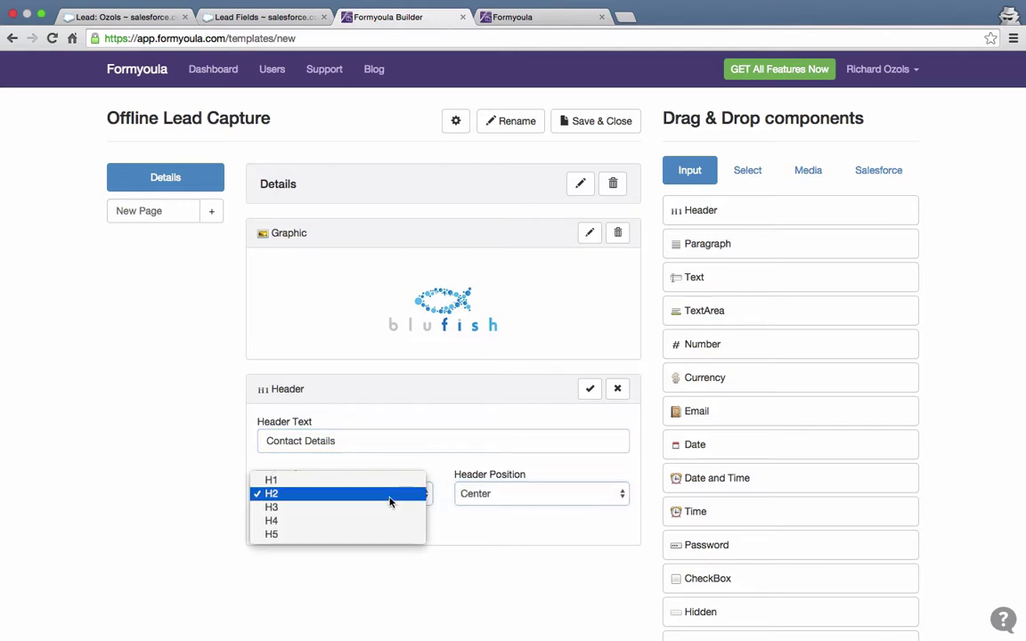
{"action": "left_click", "coordinate": [373, 507]}
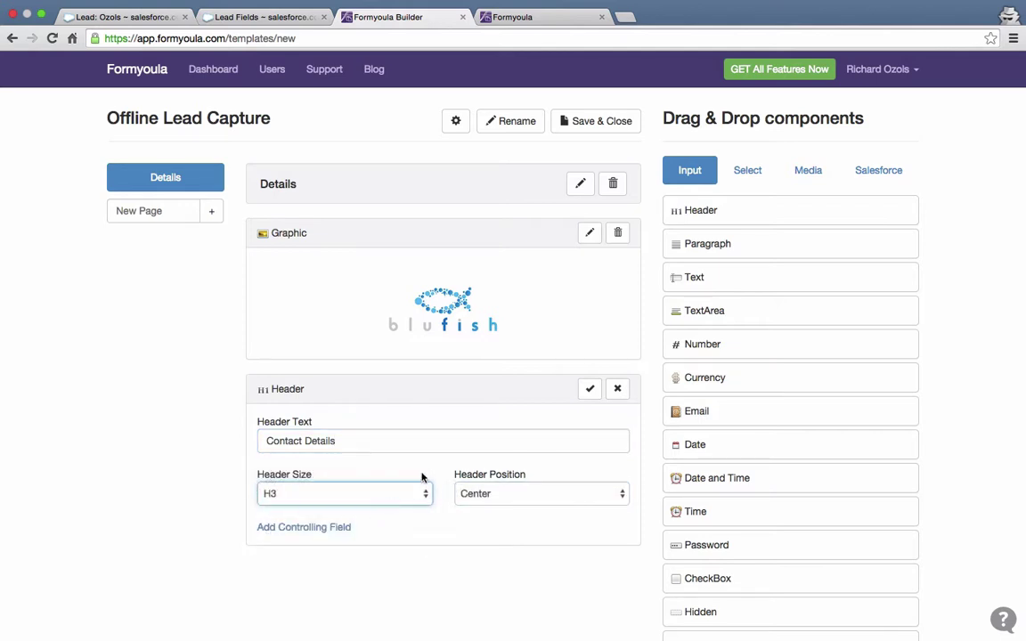
{"action": "left_click", "coordinate": [591, 390]}
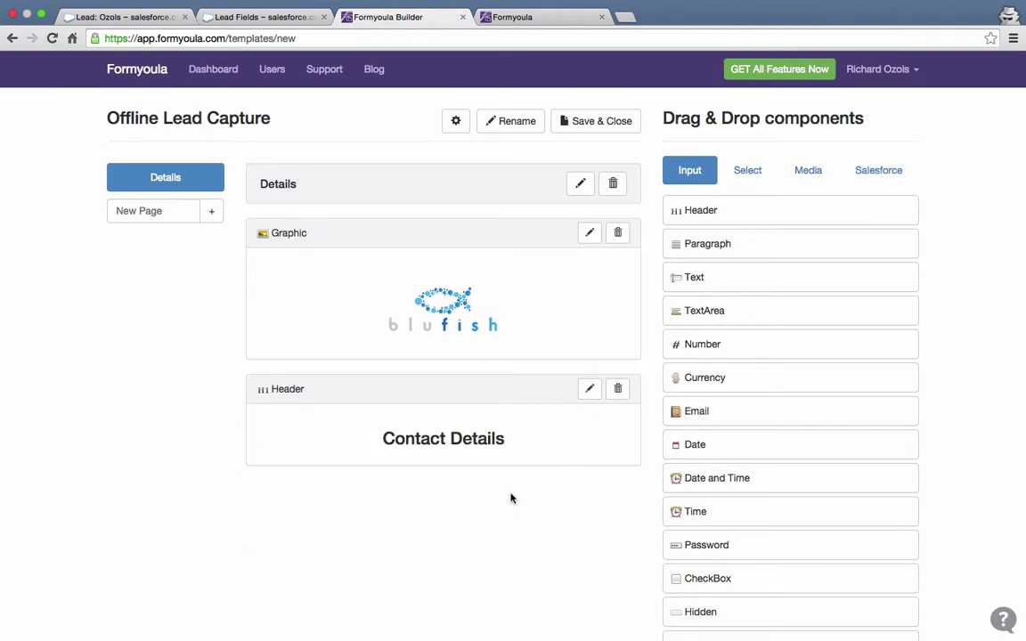
Step: Add a Text component below the Contact Details header, label it First Name, and apply its settings
{"action": "scroll", "coordinate": [712, 290], "scroll_direction": "down", "scroll_amount": 1}
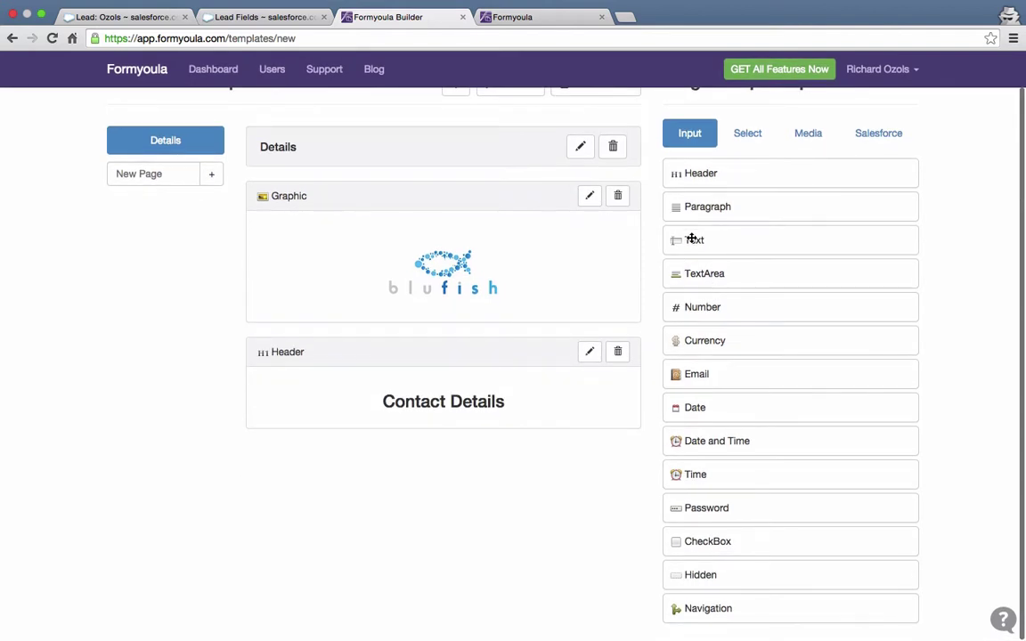
{"action": "left_click_drag", "start_coordinate": [691, 238], "coordinate": [463, 440]}
{"action": "left_click", "coordinate": [589, 458]}
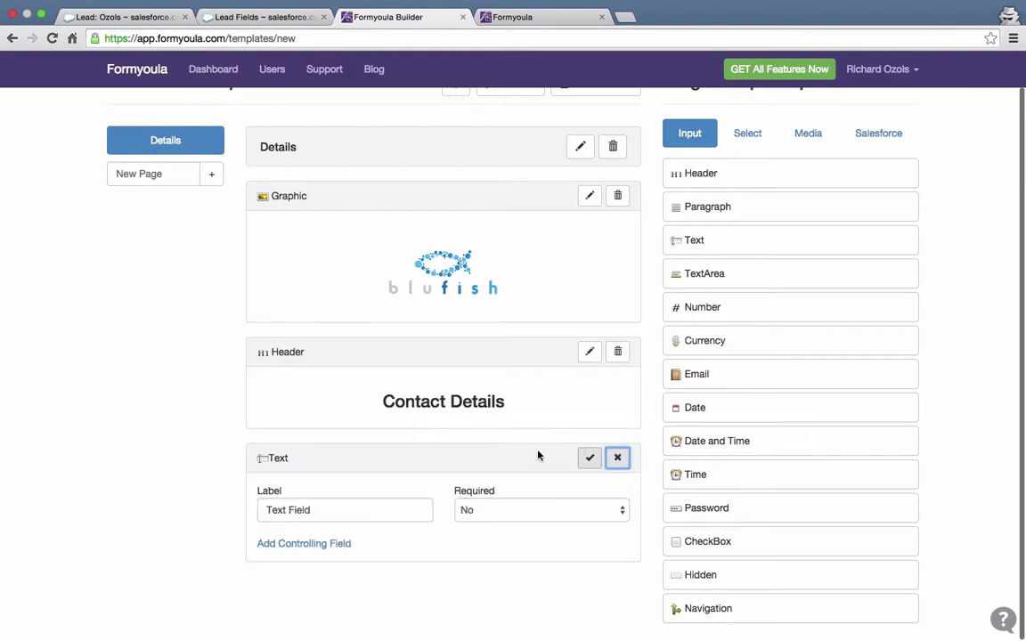
{"action": "double_click", "coordinate": [330, 506]}
{"action": "triple_click", "coordinate": [331, 507]}
{"action": "type", "text": "F"}
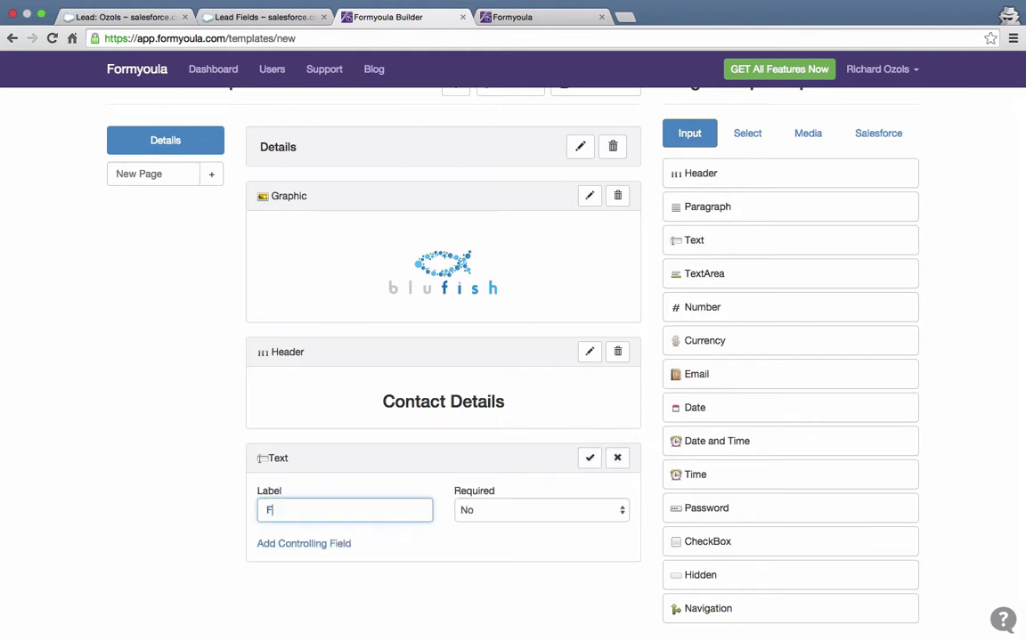
{"action": "type", "text": "irst Name"}
{"action": "left_click", "coordinate": [590, 457]}
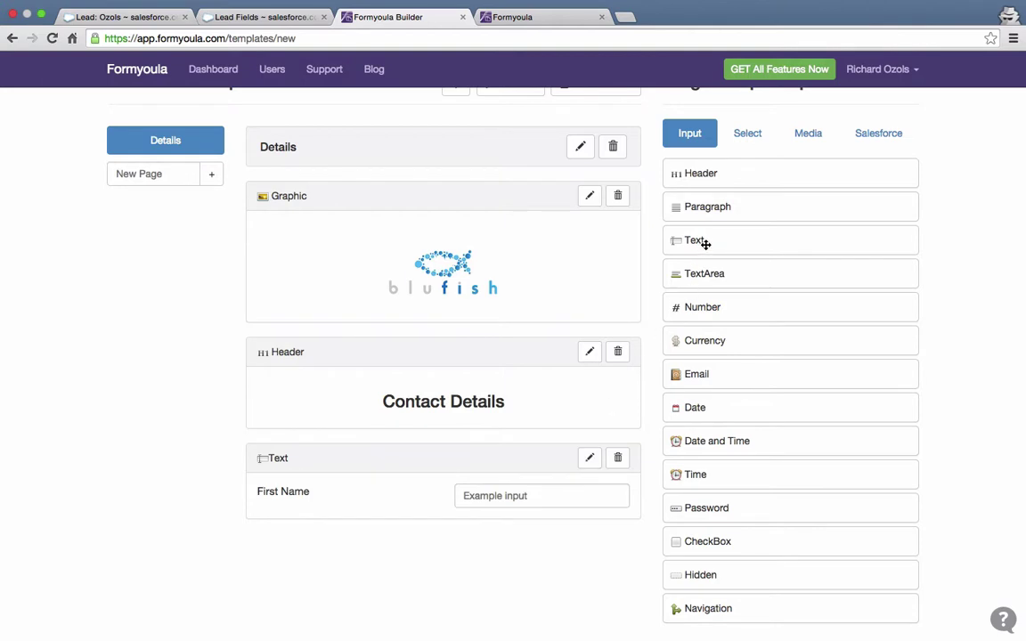
Step: Add a Text component below First Name, label it Last Name with Required set to No, and apply its settings
{"action": "mouse_move", "coordinate": [703, 242]}
{"action": "left_mouse_down"}
{"action": "mouse_move", "coordinate": [430, 556]}
{"action": "mouse_move", "coordinate": [440, 534]}
{"action": "left_mouse_up"}
{"action": "left_click", "coordinate": [589, 549]}
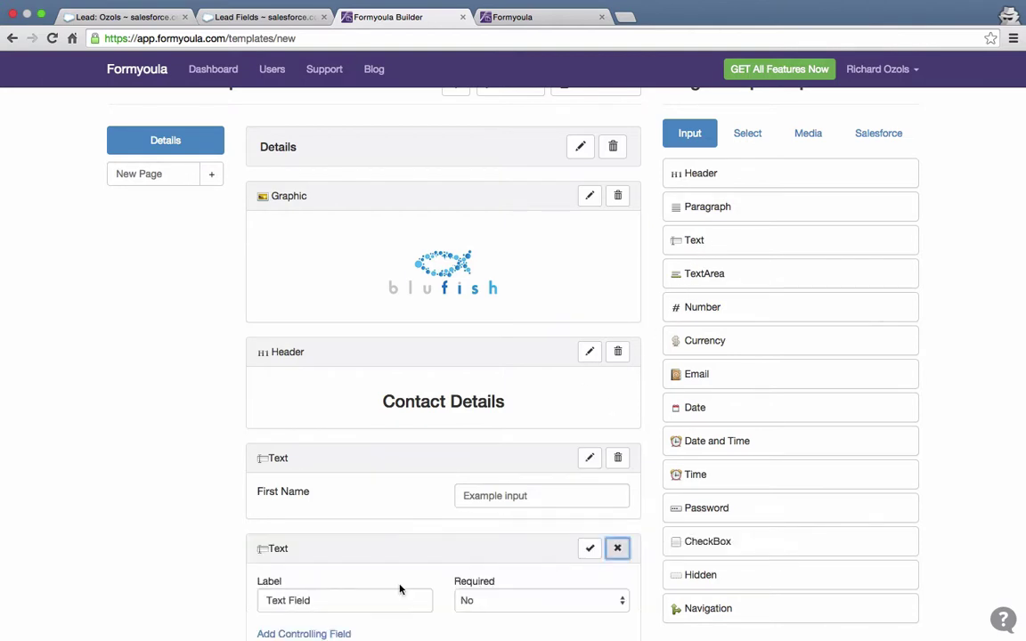
{"action": "triple_click", "coordinate": [323, 600]}
{"action": "type", "text": "La"}
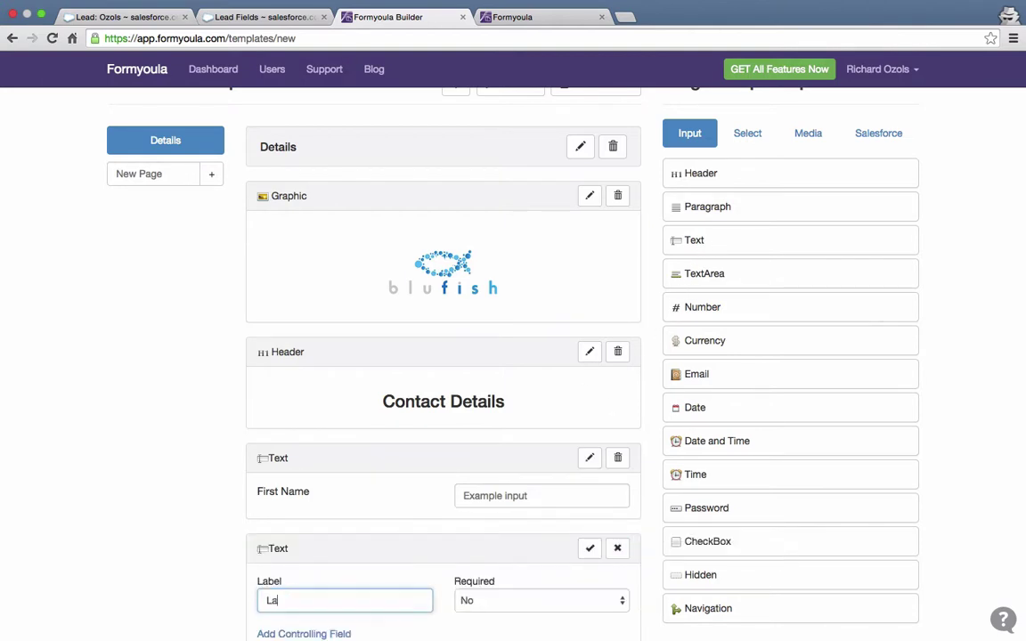
{"action": "type", "text": "st Name"}
{"action": "scroll", "coordinate": [385, 602], "scroll_direction": "down", "scroll_amount": 1}
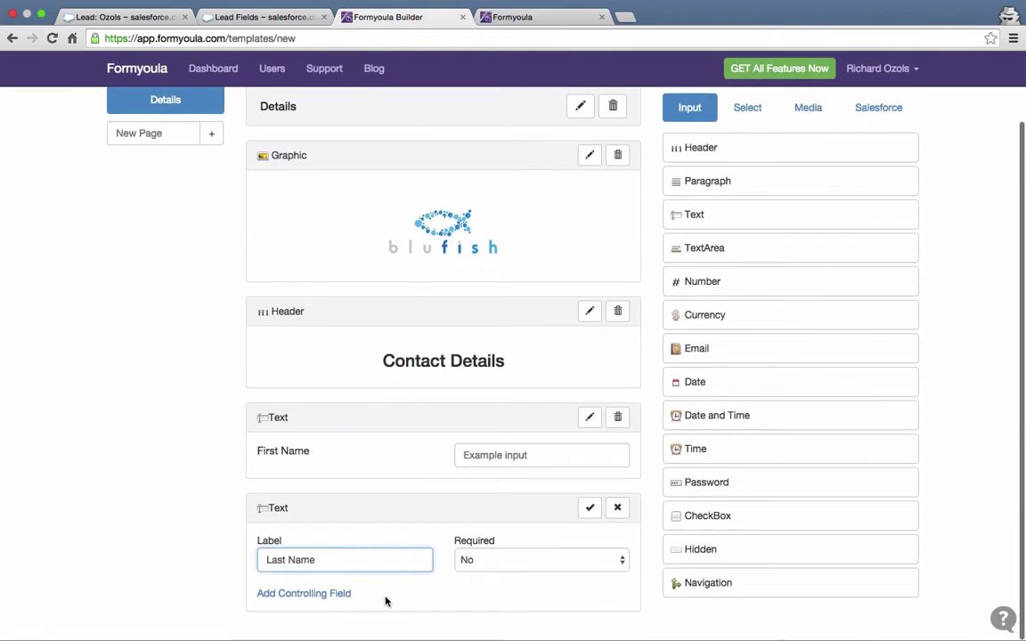
{"action": "left_click", "coordinate": [495, 558]}
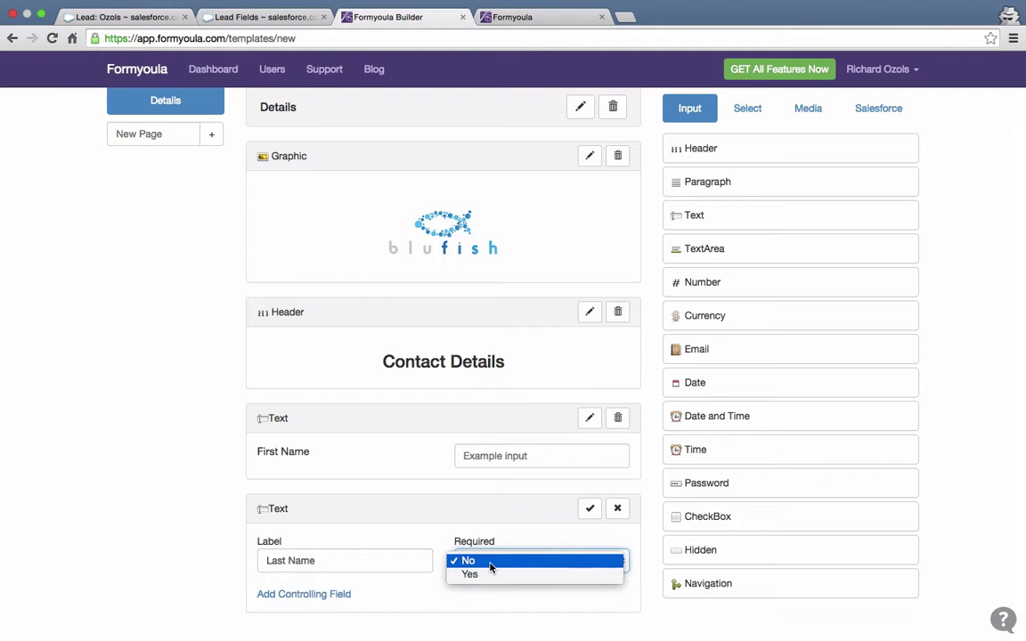
{"action": "left_click", "coordinate": [490, 562]}
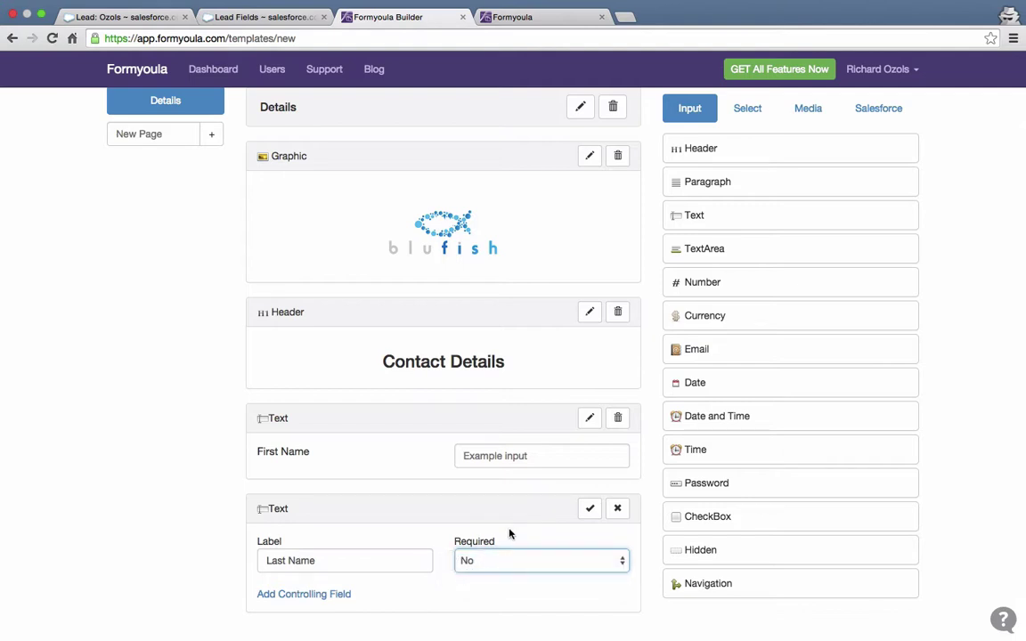
{"action": "left_click", "coordinate": [589, 509]}
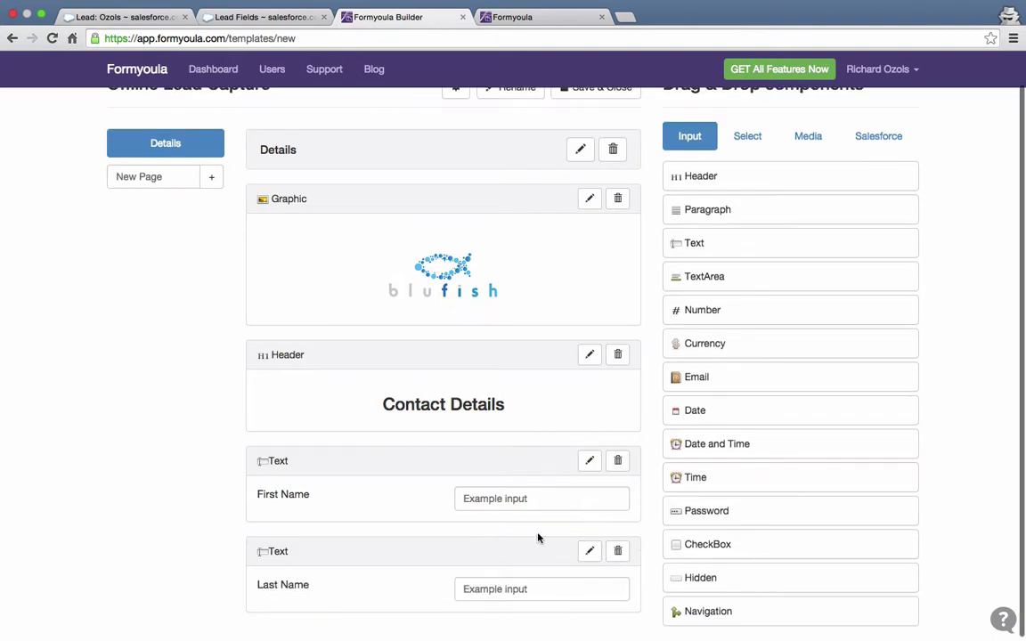
Step: Add a Text component below Last Name, label it Company Name, and apply its settings
{"action": "left_click_drag", "start_coordinate": [703, 242], "coordinate": [485, 564]}
{"action": "scroll", "coordinate": [486, 561], "scroll_direction": "down", "scroll_amount": 2}
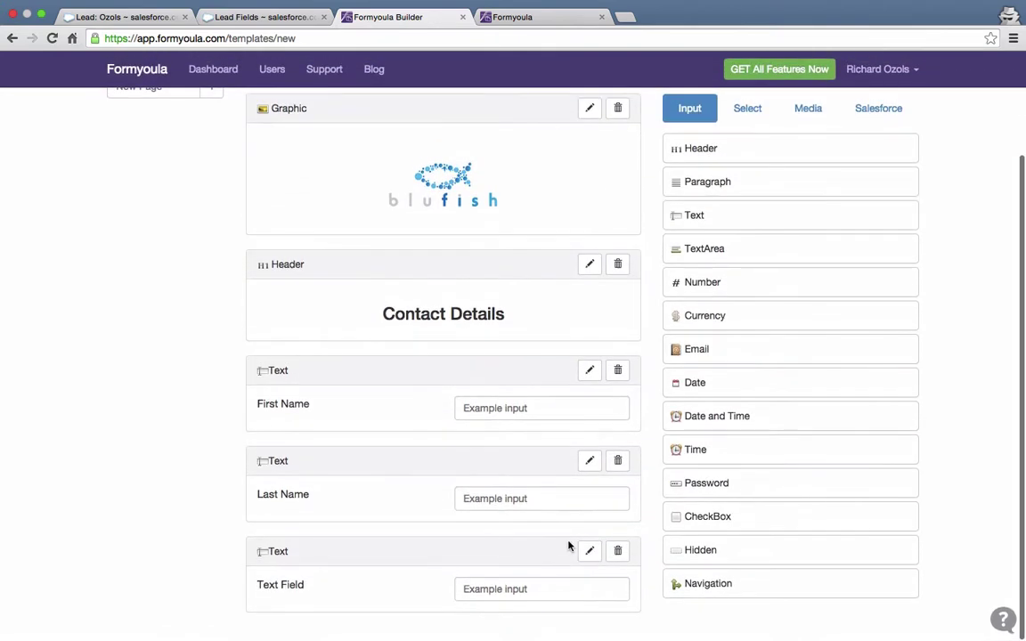
{"action": "left_click", "coordinate": [589, 550]}
{"action": "left_click_drag", "start_coordinate": [318, 607], "coordinate": [254, 605]}
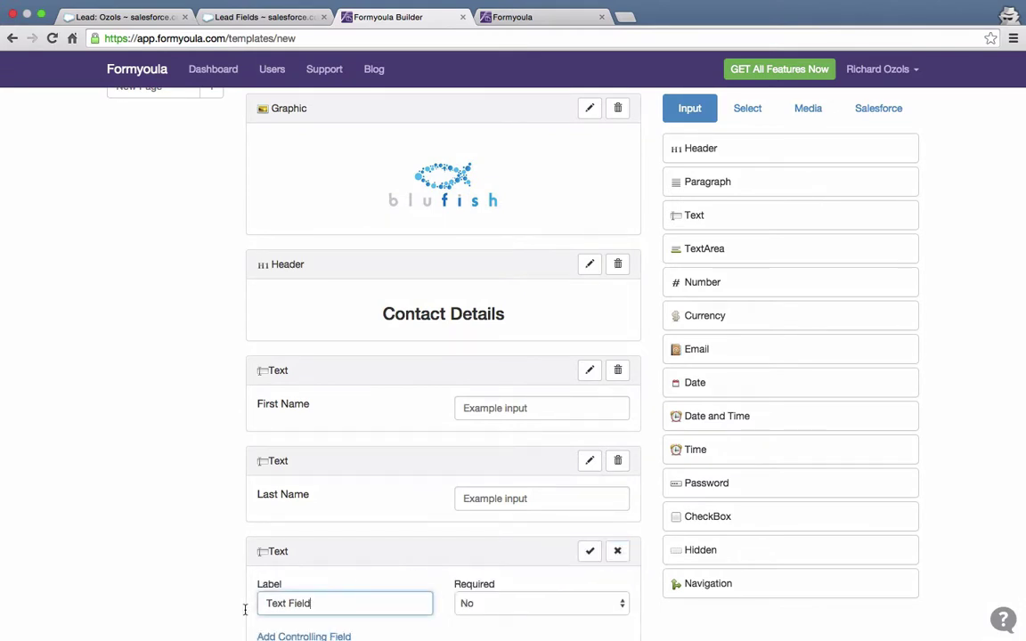
{"action": "type", "text": "Company Name"}
{"action": "left_click", "coordinate": [589, 551]}
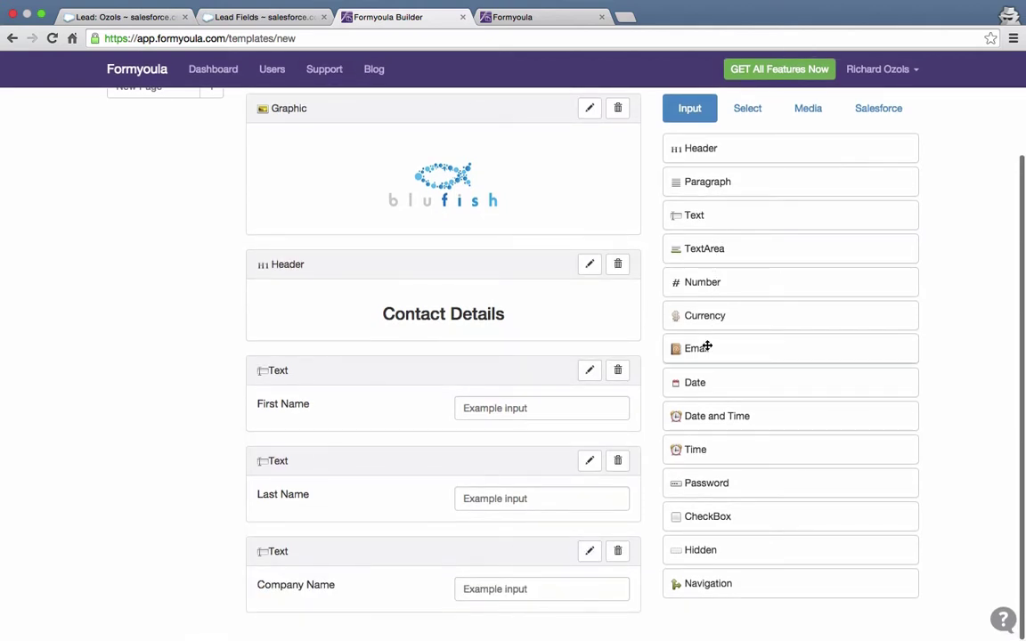
Step: Add an Email component below Company Name, shorten its label to Email, and apply its settings
{"action": "left_click_drag", "start_coordinate": [707, 346], "coordinate": [463, 602]}
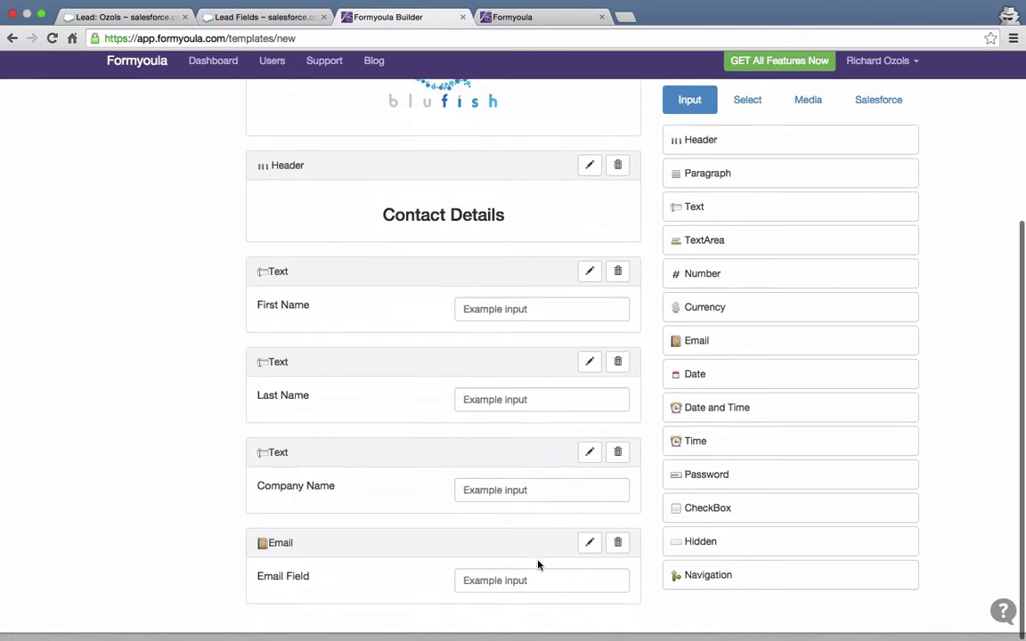
{"action": "left_click", "coordinate": [587, 544]}
{"action": "left_click", "coordinate": [302, 605]}
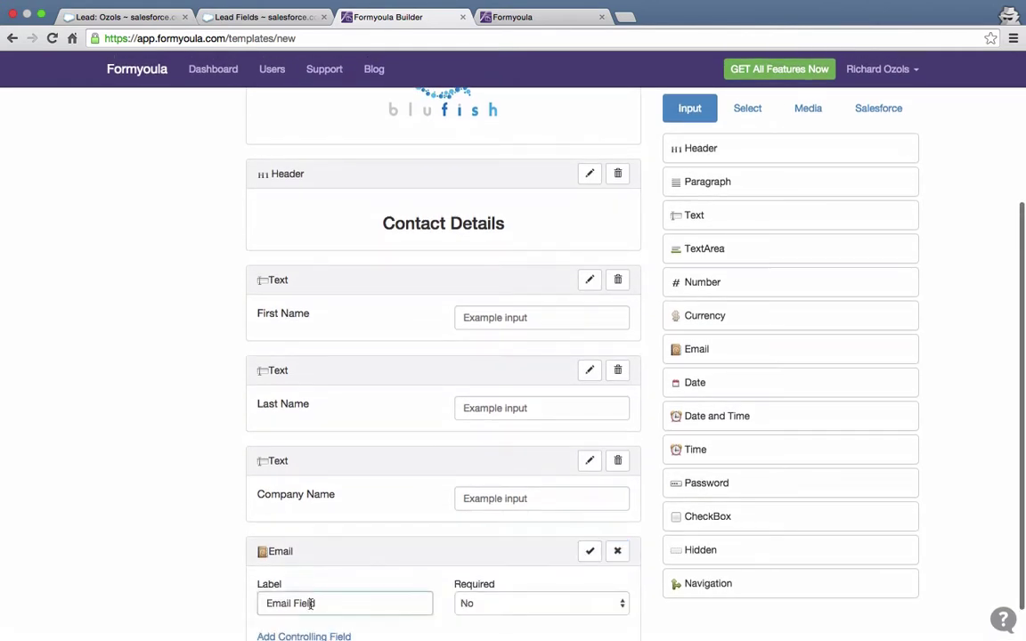
{"action": "double_click", "coordinate": [302, 606]}
{"action": "key", "text": "BackSpace"}
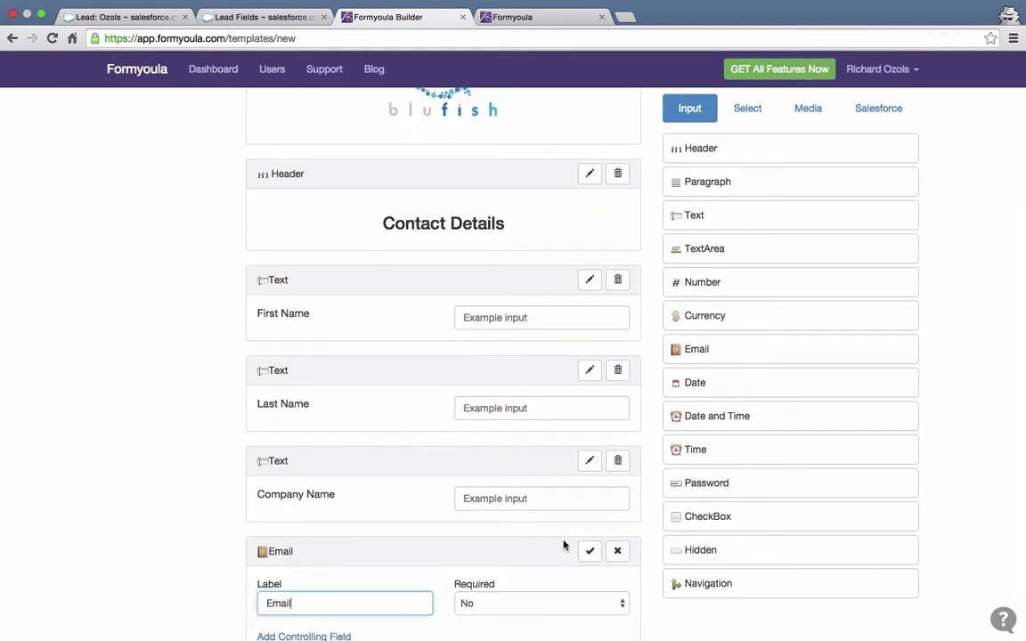
{"action": "left_click", "coordinate": [590, 551]}
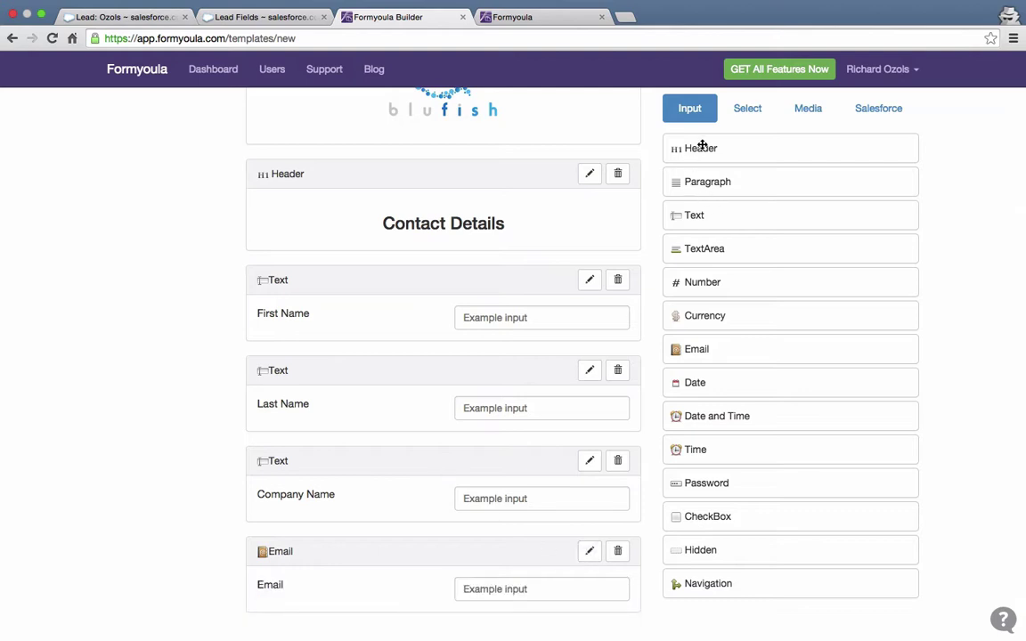
Step: Add a Header component below the Email field and set its text to Business Card
{"action": "left_click_drag", "start_coordinate": [703, 143], "coordinate": [430, 605]}
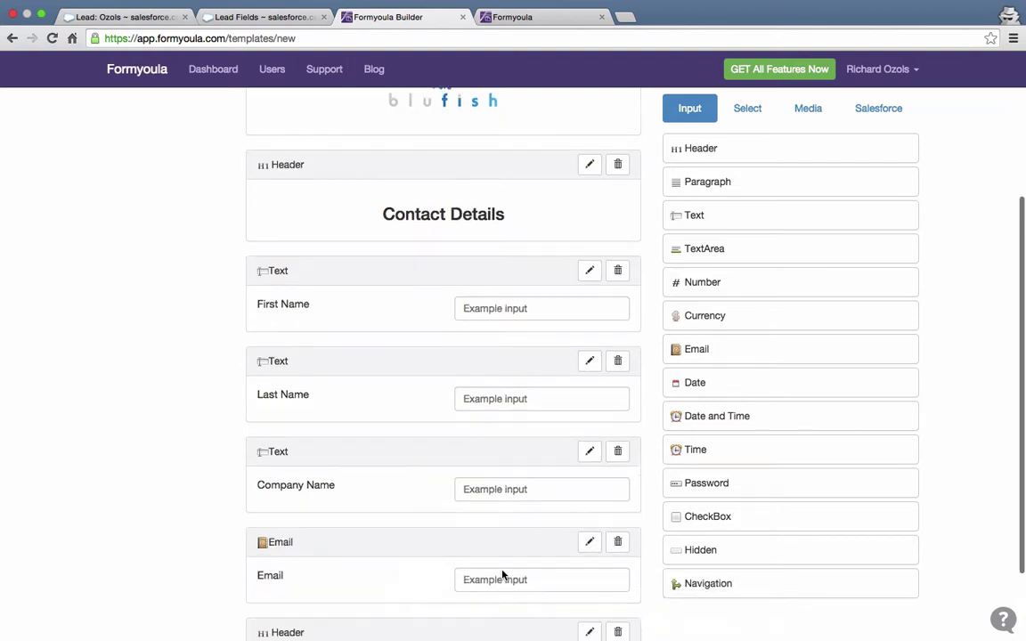
{"action": "scroll", "coordinate": [534, 552], "scroll_direction": "down", "scroll_amount": 3}
{"action": "left_click", "coordinate": [589, 529]}
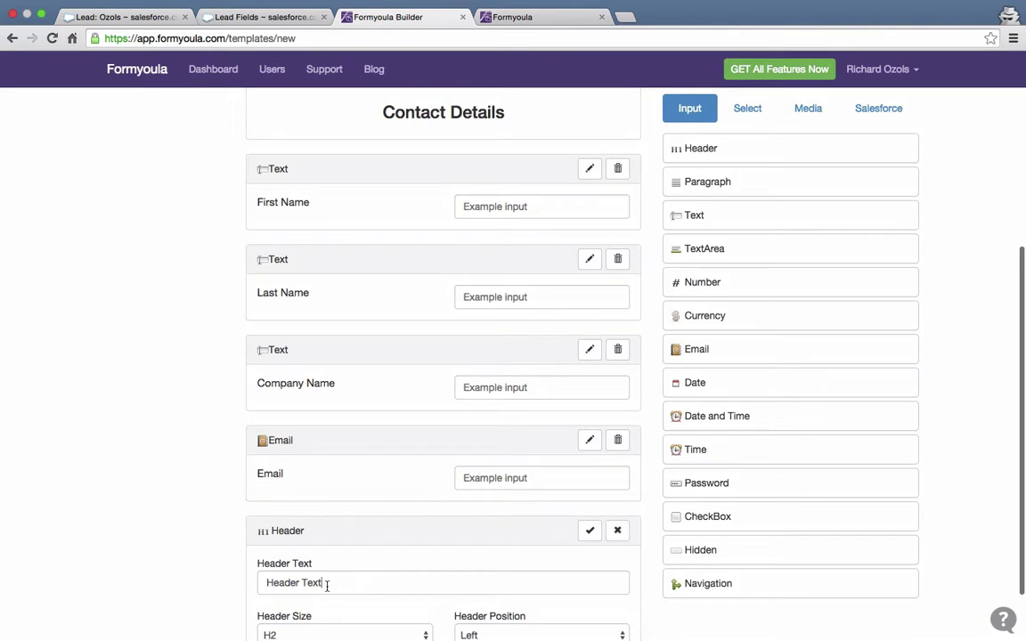
{"action": "left_click_drag", "start_coordinate": [320, 582], "coordinate": [260, 583]}
{"action": "type", "text": "Business Card"}
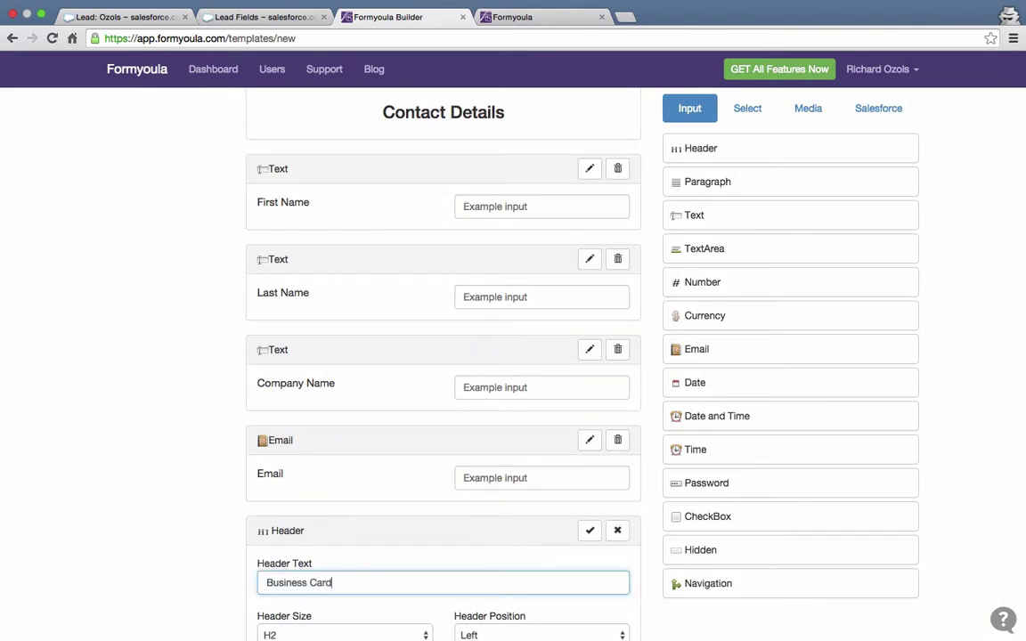
Step: Set the Business Card header's position to Center and its size to H3, and apply the settings
{"action": "scroll", "coordinate": [401, 579], "scroll_direction": "down", "scroll_amount": 2}
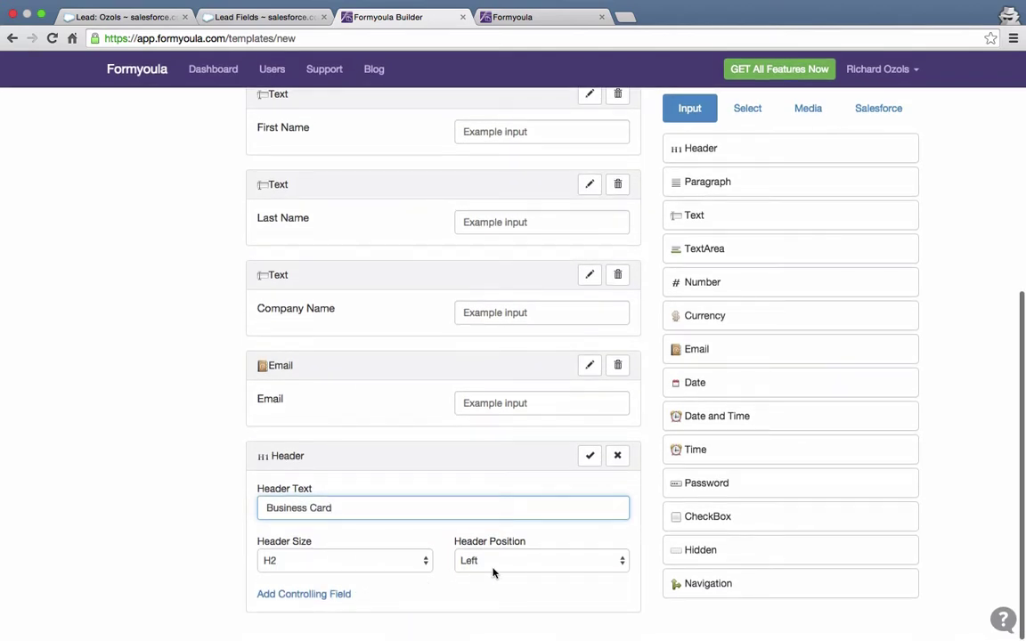
{"action": "left_click", "coordinate": [497, 564]}
{"action": "left_click", "coordinate": [552, 573]}
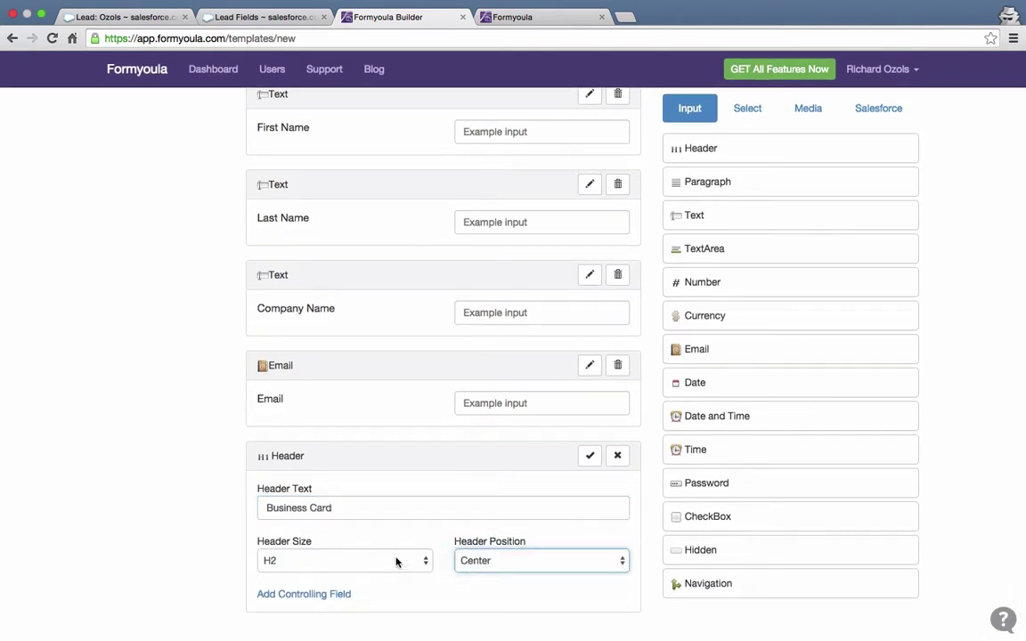
{"action": "left_click", "coordinate": [392, 561]}
{"action": "left_click", "coordinate": [385, 575]}
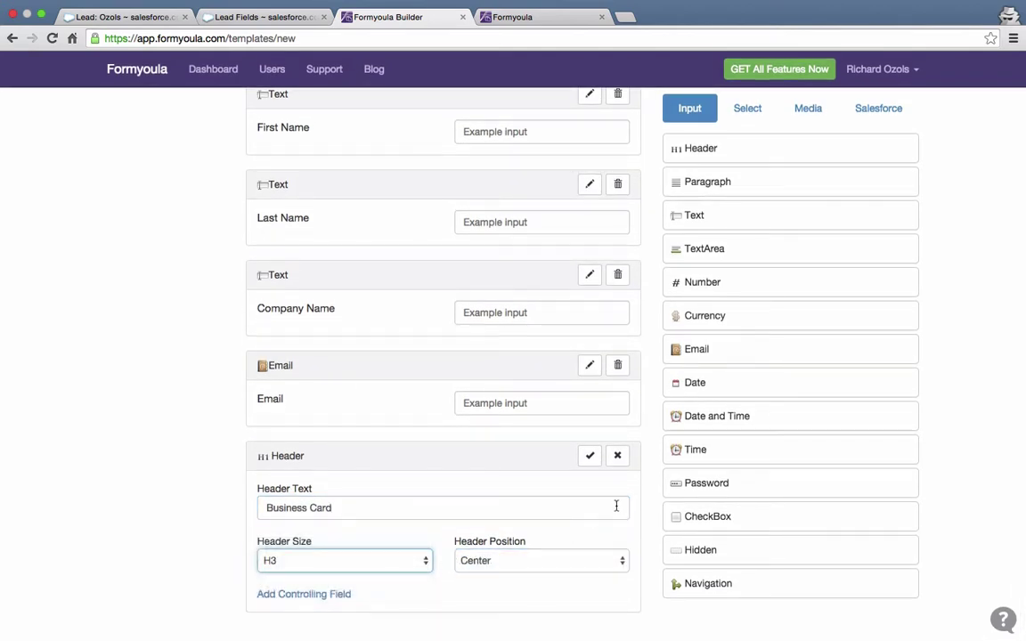
{"action": "left_click", "coordinate": [587, 459]}
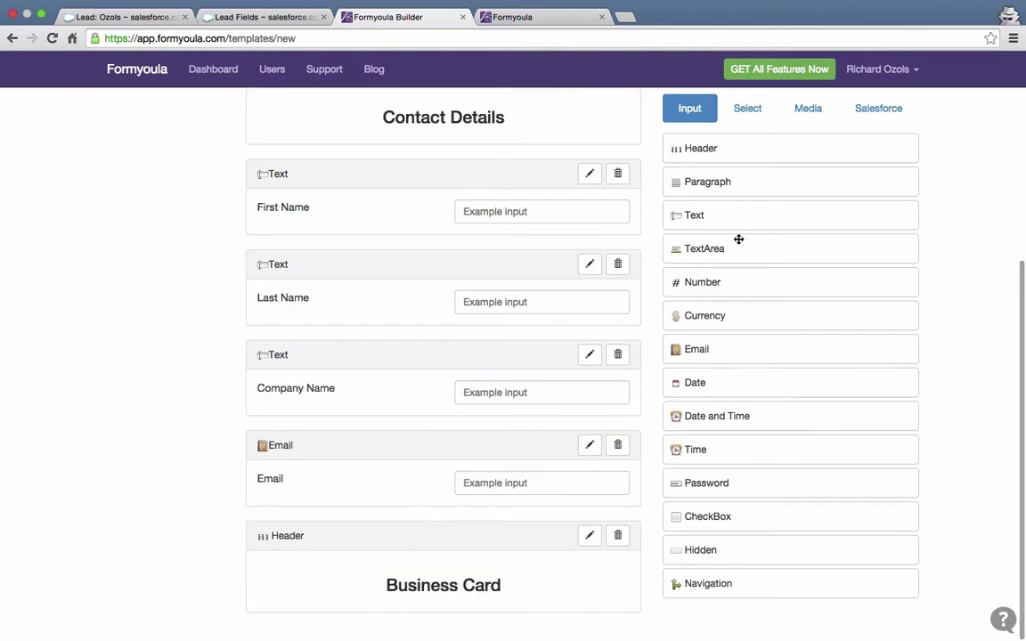
Step: Add a Photo component below the Business Card header and label it Business Card Photo
{"action": "left_click", "coordinate": [804, 112]}
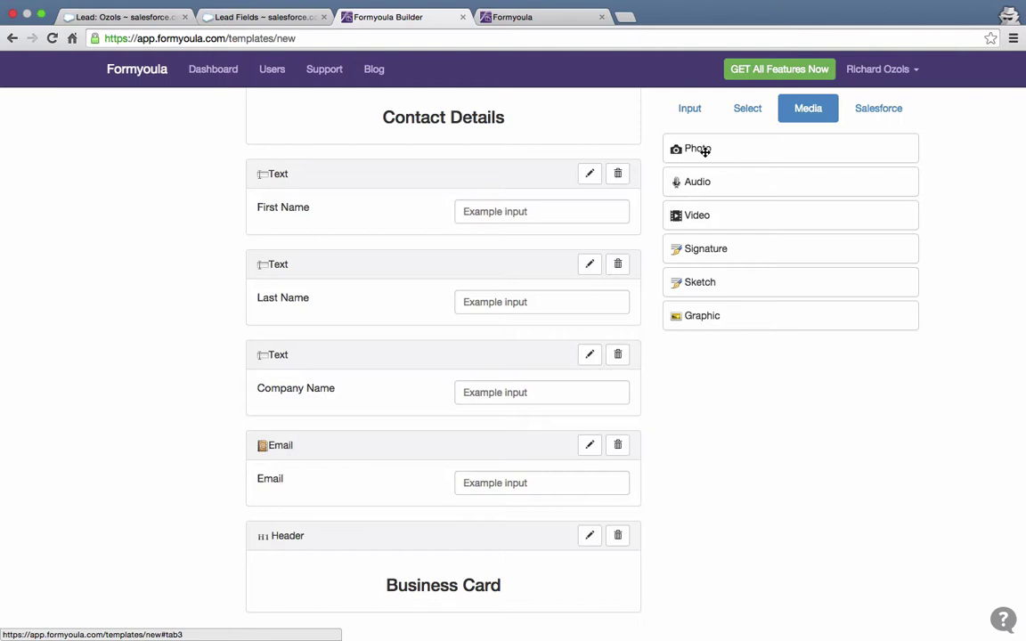
{"action": "left_click_drag", "start_coordinate": [698, 147], "coordinate": [449, 604]}
{"action": "scroll", "coordinate": [504, 588], "scroll_direction": "down", "scroll_amount": 3}
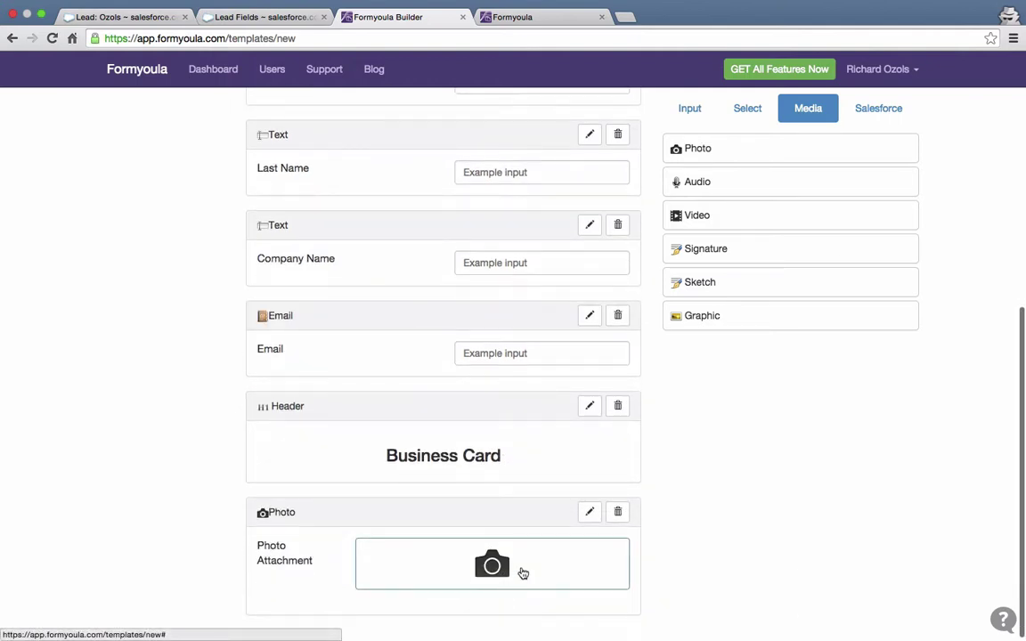
{"action": "left_click", "coordinate": [590, 513]}
{"action": "triple_click", "coordinate": [313, 565]}
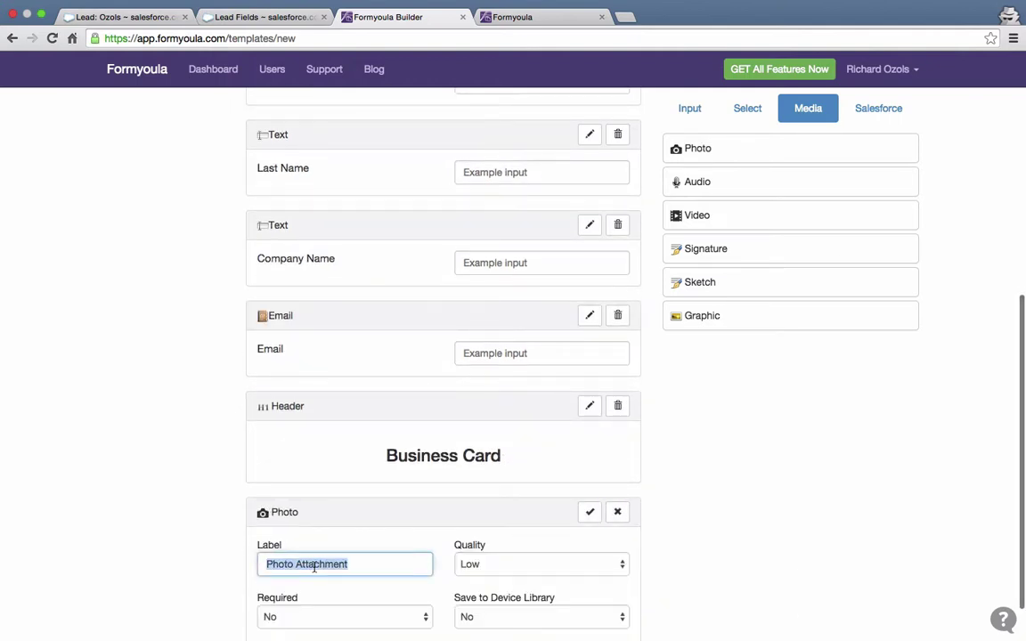
{"action": "type", "text": "Business Card Photo"}
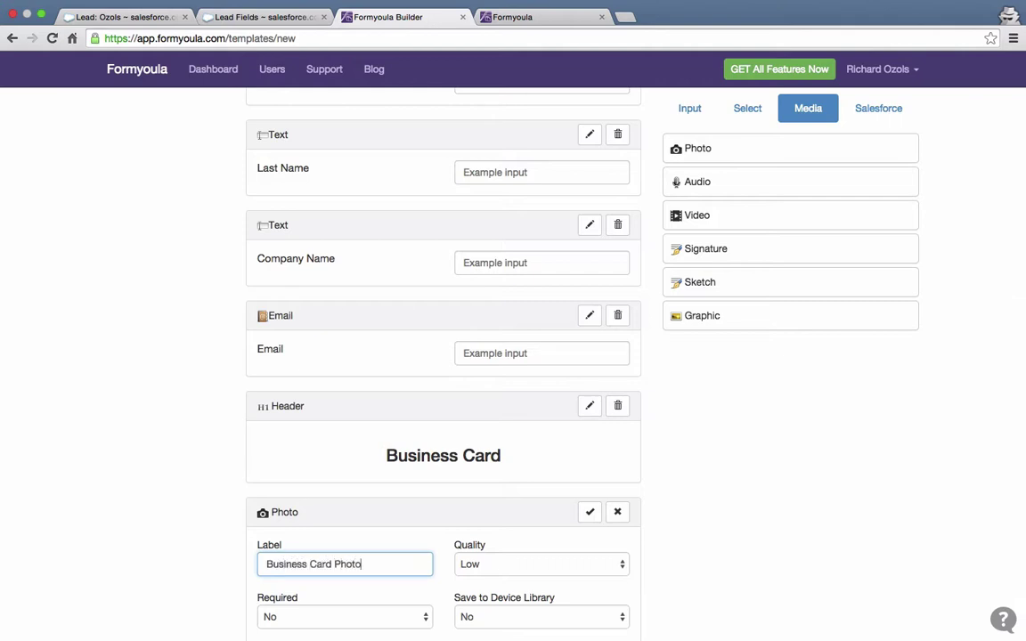
Step: Set the photo's Save to Device Library option to Yes with Low quality, and apply its settings
{"action": "scroll", "coordinate": [338, 563], "scroll_direction": "down", "scroll_amount": 2}
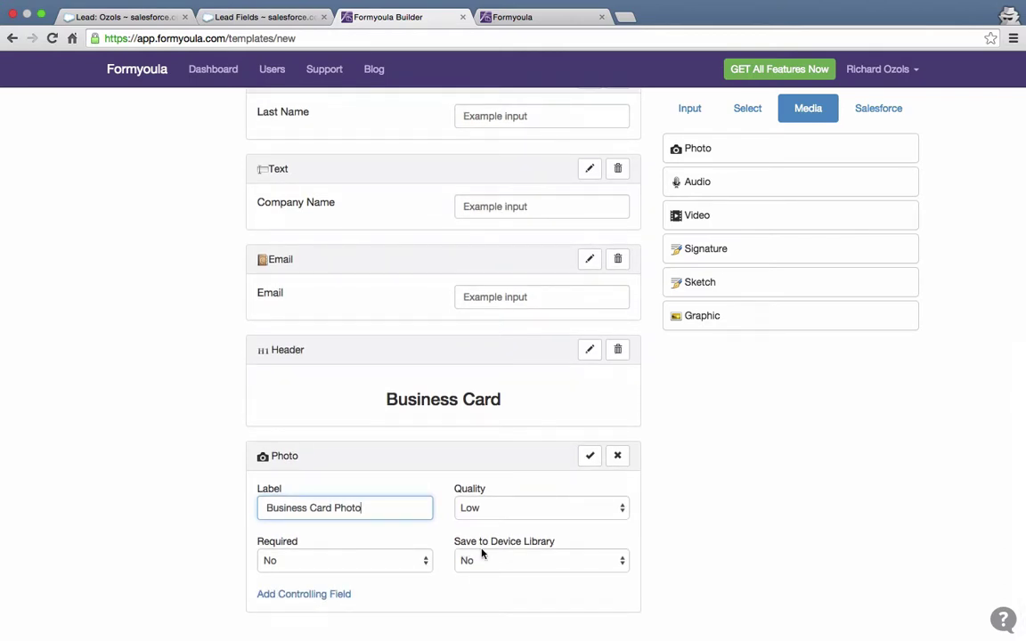
{"action": "left_click", "coordinate": [512, 559]}
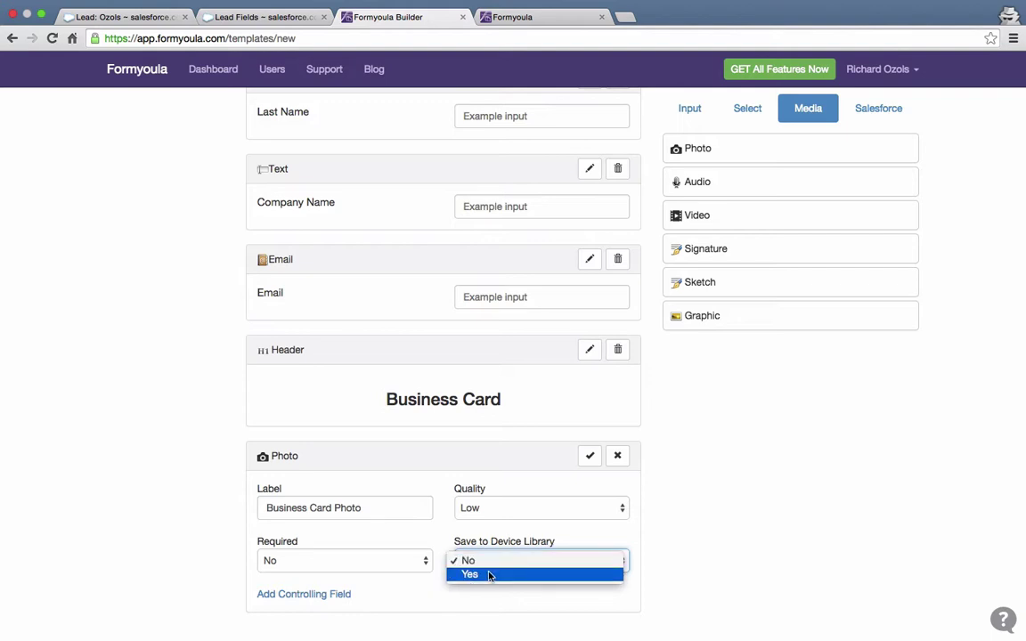
{"action": "left_click", "coordinate": [489, 574]}
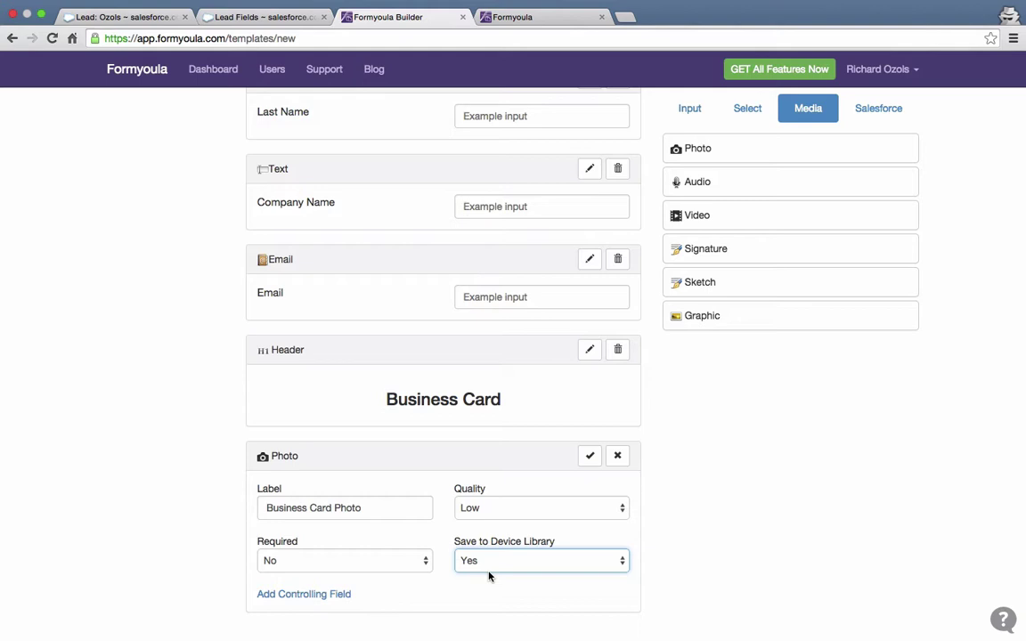
{"action": "left_click", "coordinate": [679, 509]}
{"action": "left_click", "coordinate": [589, 512]}
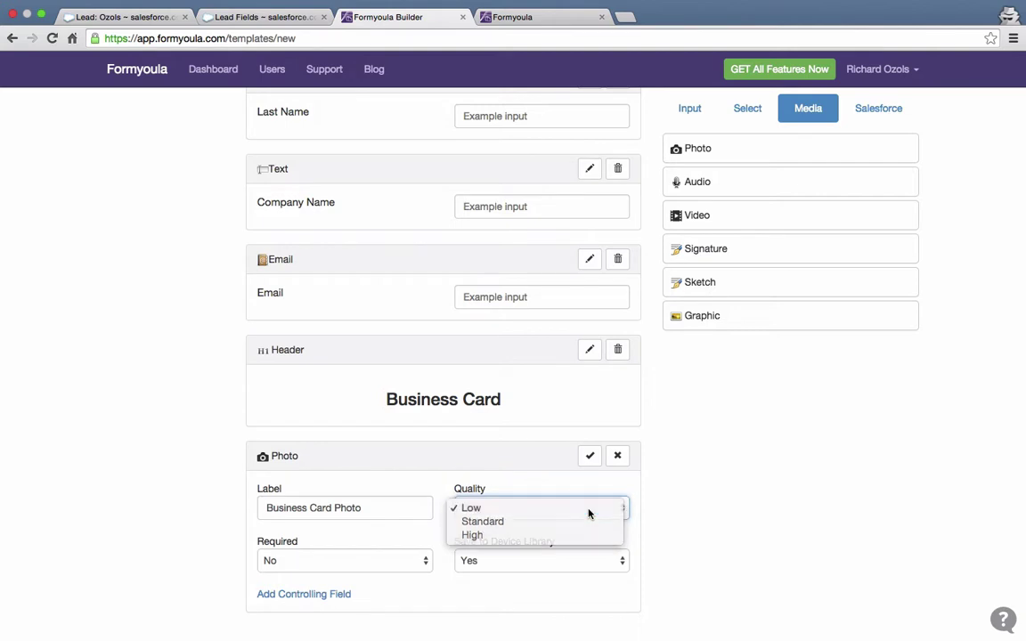
{"action": "left_click", "coordinate": [588, 513]}
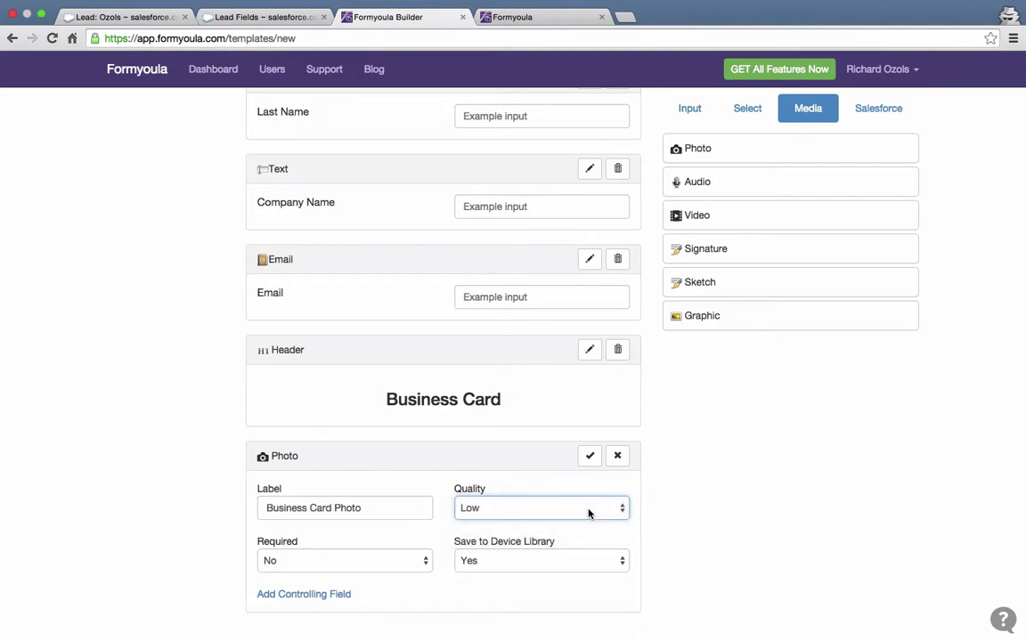
{"action": "left_click", "coordinate": [685, 506]}
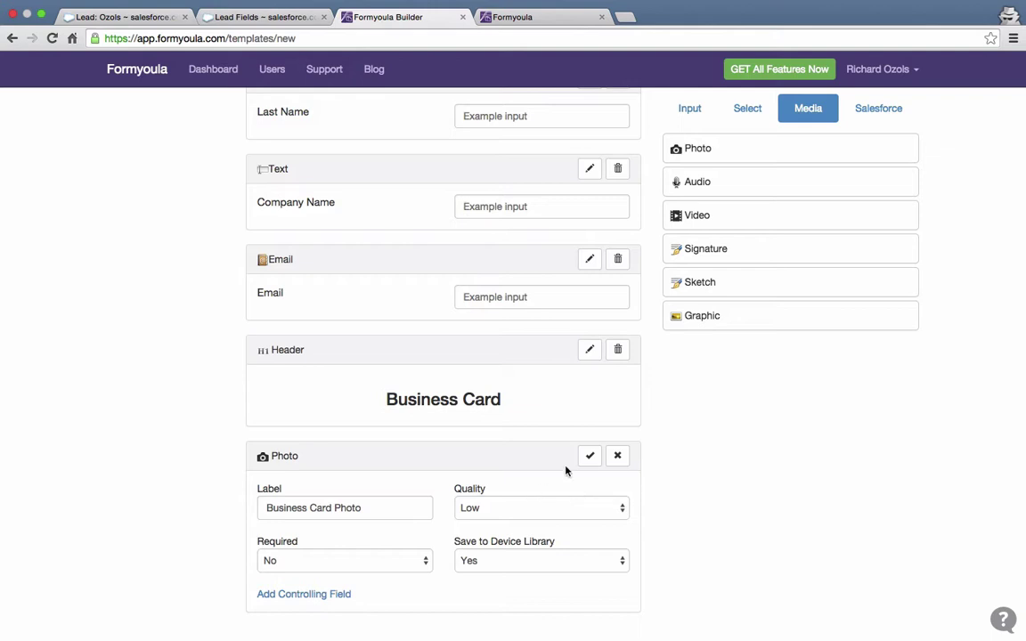
{"action": "left_click", "coordinate": [589, 455]}
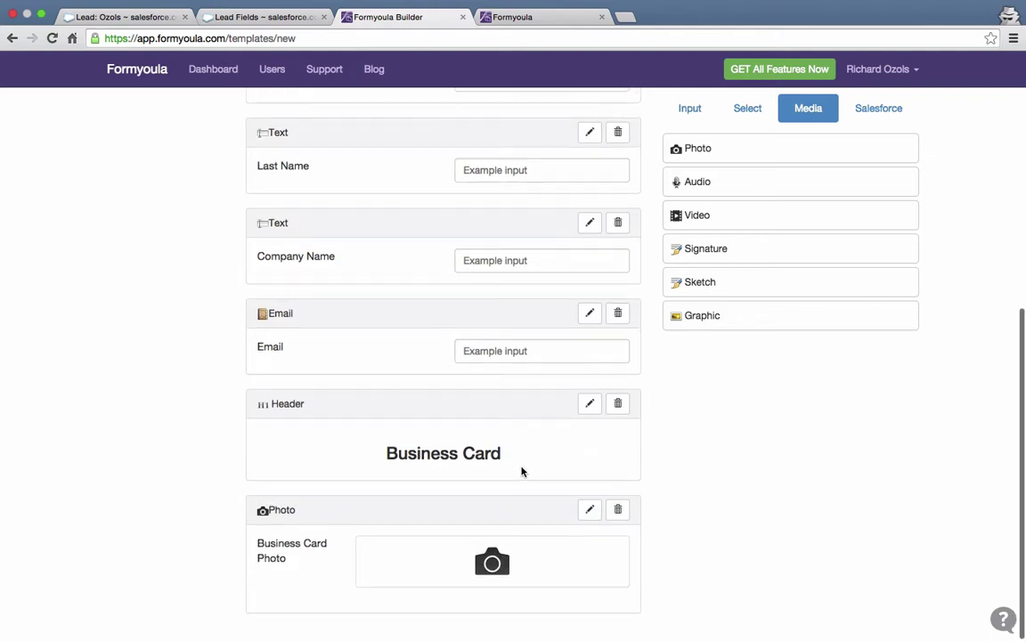
Step: Save and close the Offline Lead Capture form and start adding a connection for it
{"action": "scroll", "coordinate": [522, 472], "scroll_direction": "up", "scroll_amount": 10}
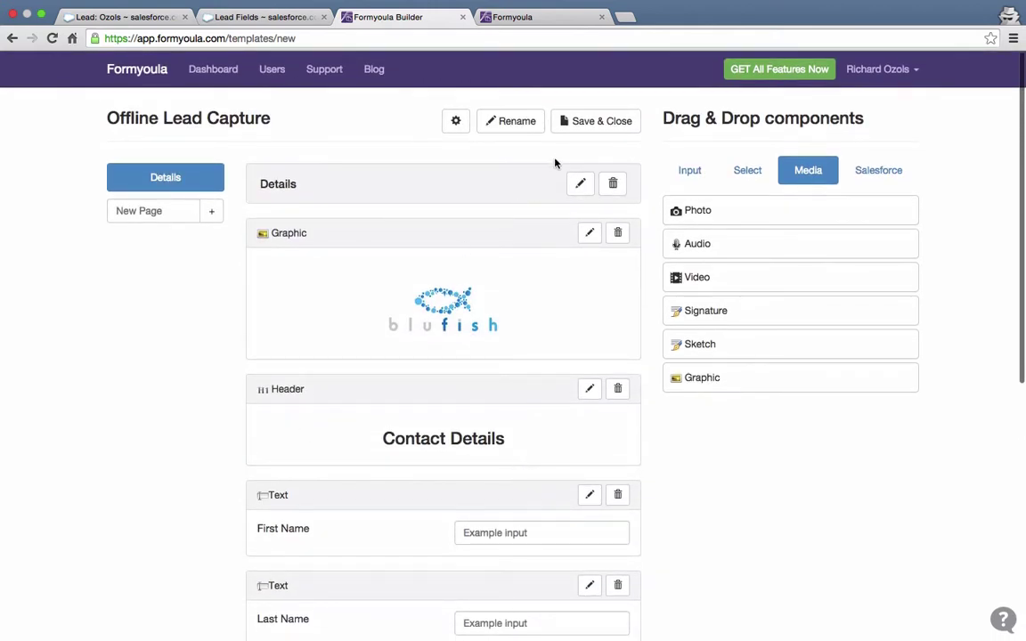
{"action": "left_click", "coordinate": [597, 123]}
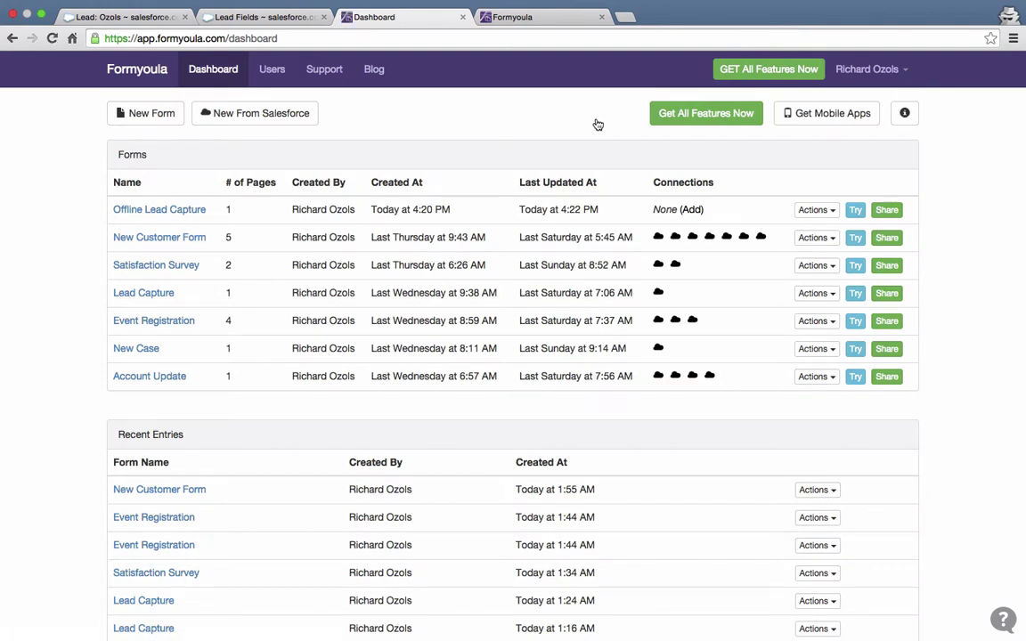
{"action": "left_click", "coordinate": [695, 211]}
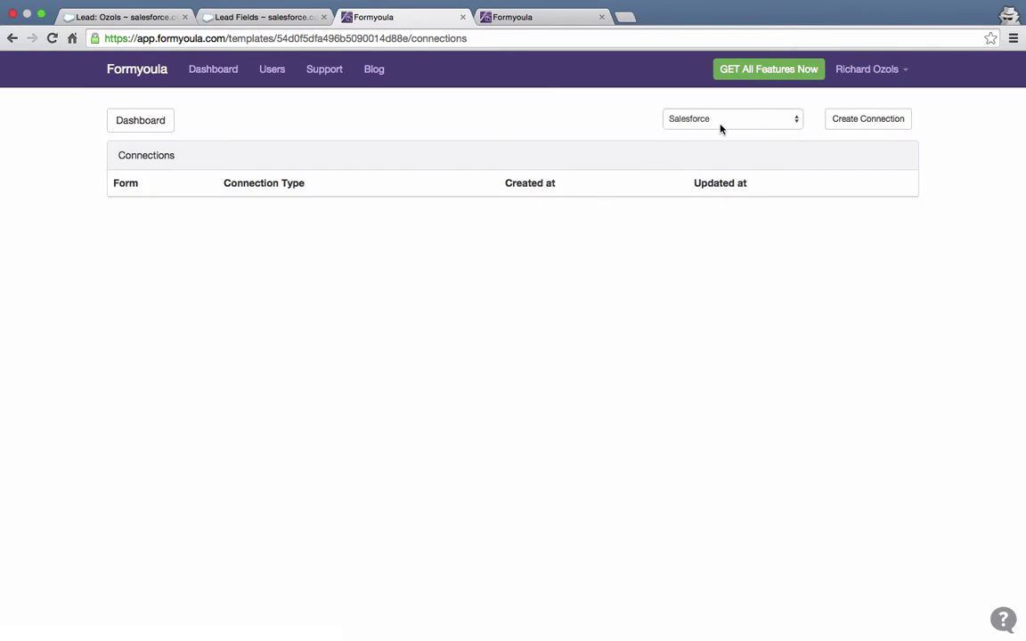
Step: Create a Salesforce connection for the form and save Lead as its Salesforce object
{"action": "left_click", "coordinate": [749, 122]}
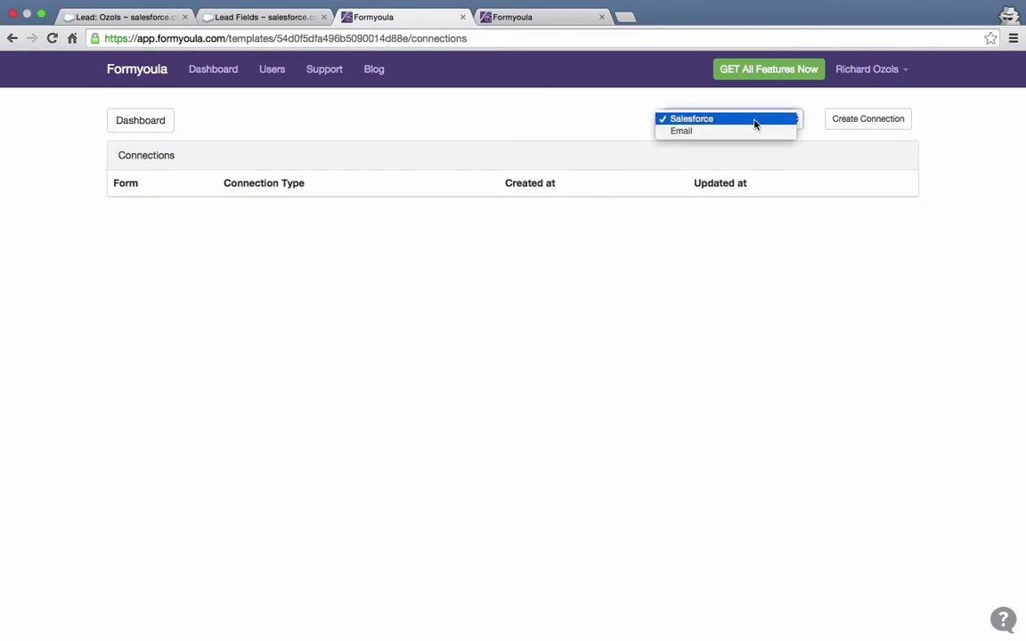
{"action": "left_click", "coordinate": [757, 123]}
{"action": "left_click", "coordinate": [853, 121]}
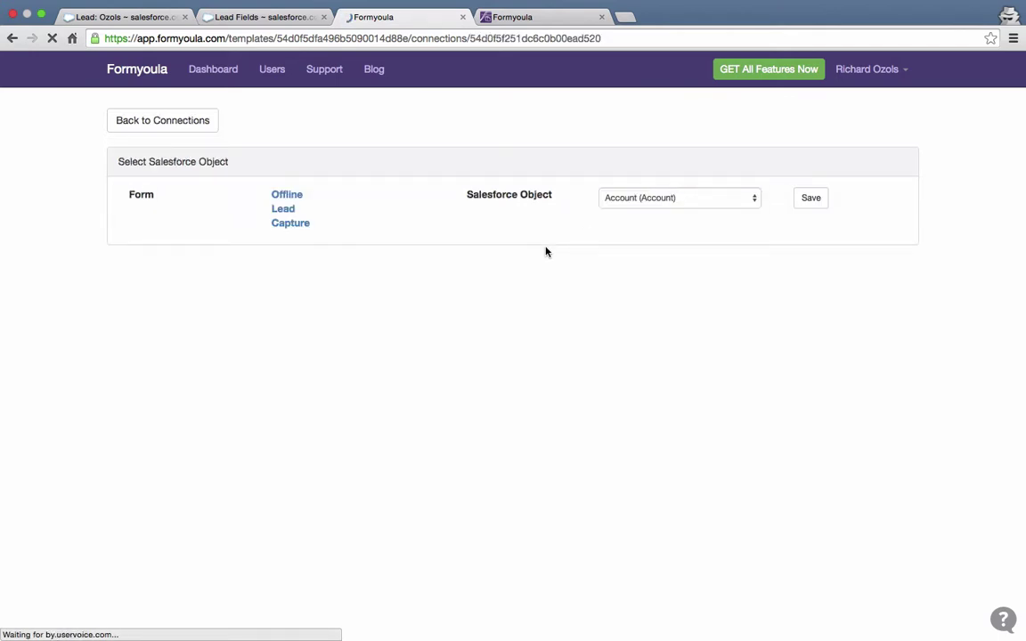
{"action": "left_click", "coordinate": [628, 198]}
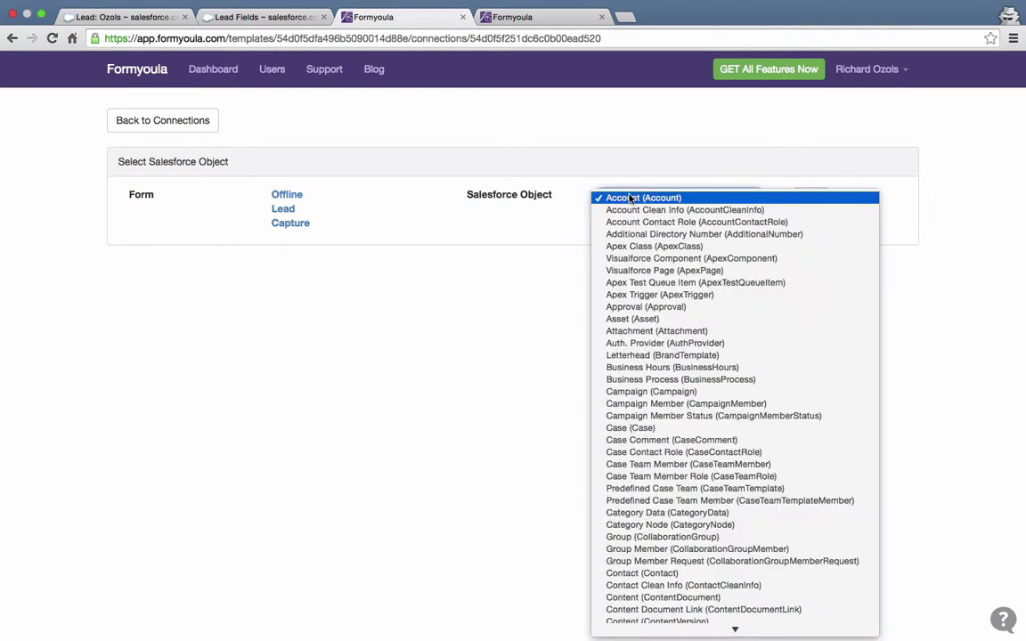
{"action": "type", "text": "lead"}
{"action": "key", "text": "Return"}
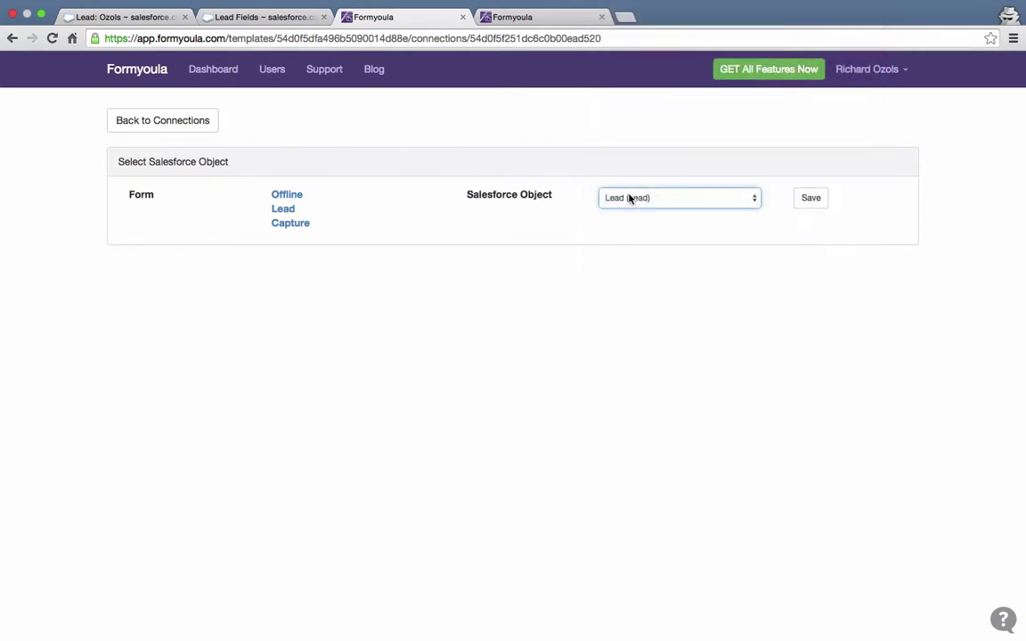
{"action": "left_click", "coordinate": [808, 199]}
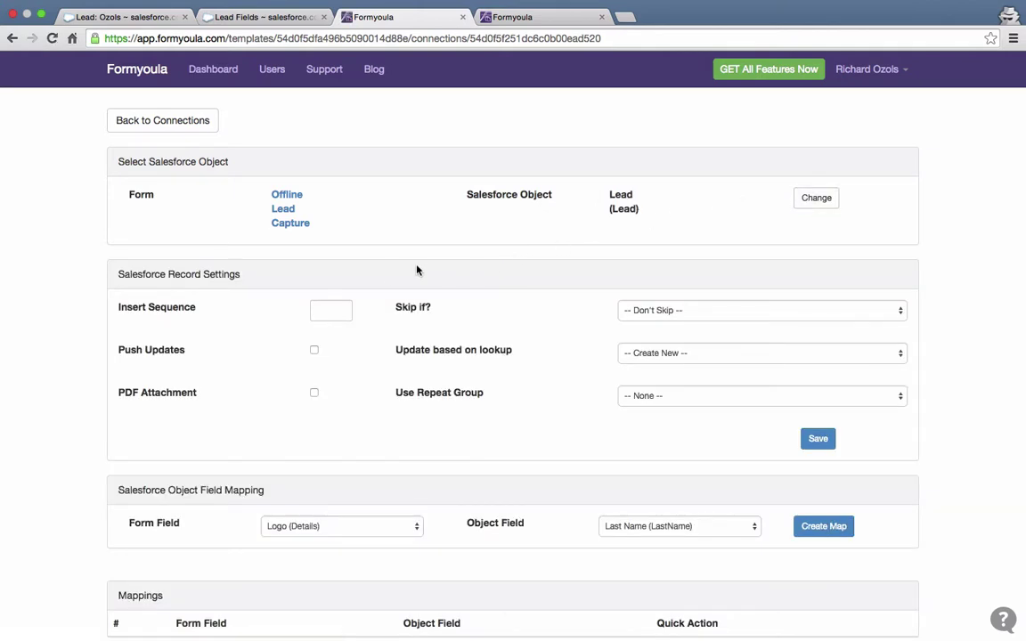
Step: Enable Push Updates in the connection's Salesforce record settings
{"action": "left_click", "coordinate": [316, 310]}
{"action": "left_click", "coordinate": [286, 329]}
{"action": "left_click", "coordinate": [326, 308]}
{"action": "left_click", "coordinate": [272, 330]}
{"action": "left_click", "coordinate": [314, 350]}
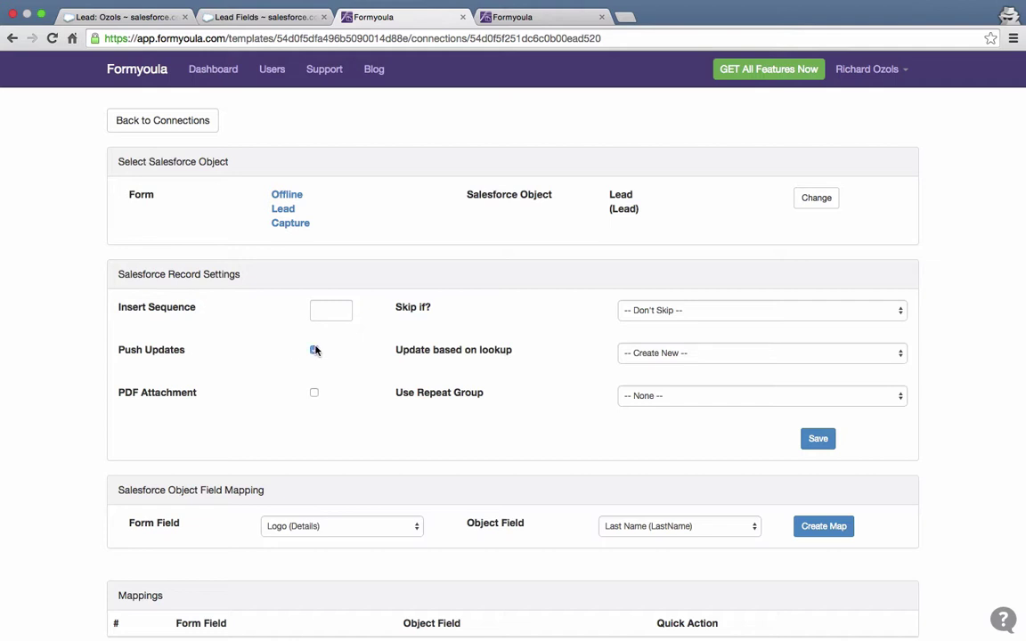
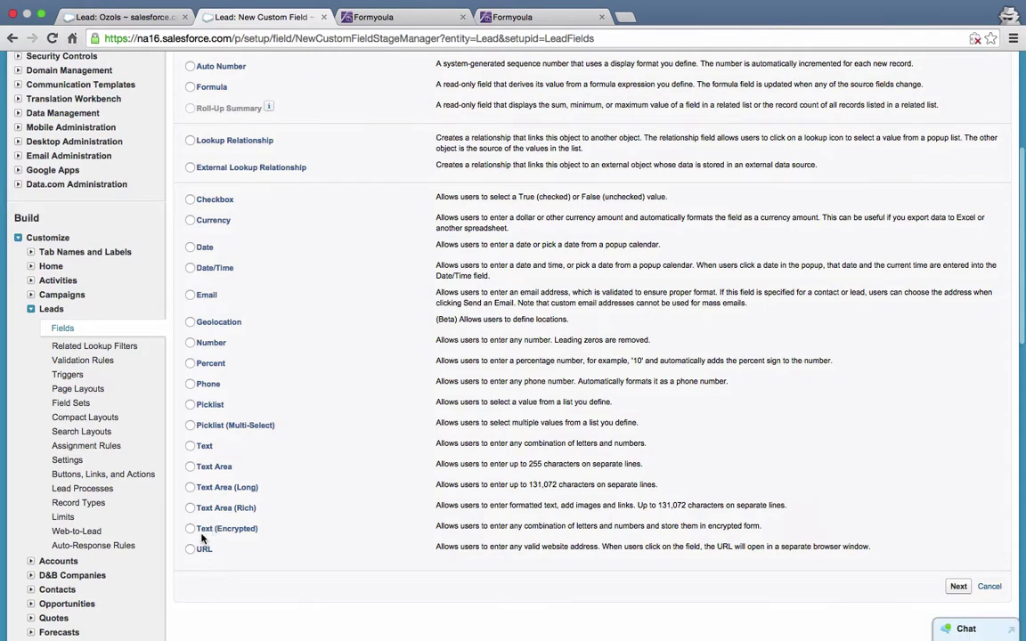
Step: In Salesforce, choose URL as the data type of the new custom Lead field and continue to its details
{"action": "left_click", "coordinate": [189, 550]}
{"action": "scroll", "coordinate": [458, 531], "scroll_direction": "down", "scroll_amount": 3}
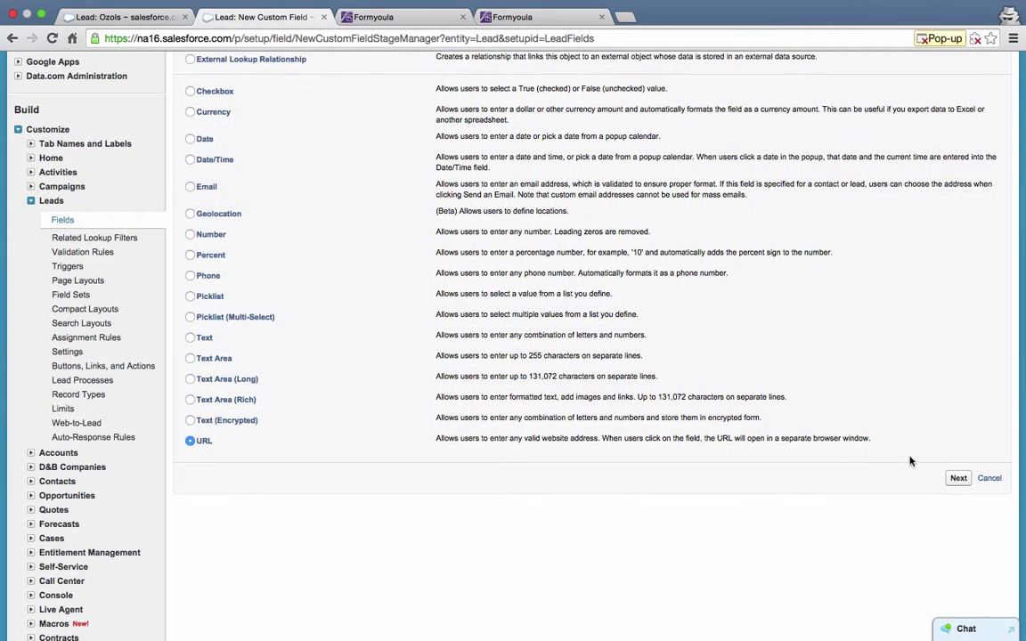
{"action": "left_click", "coordinate": [958, 479]}
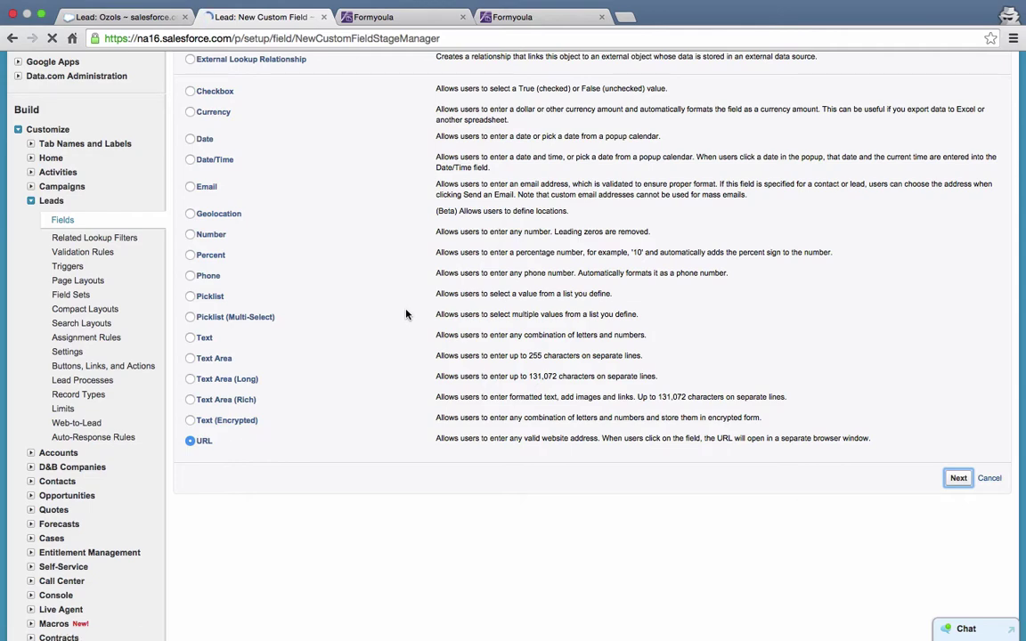
Step: Label the custom field Photo URL with the field name Photo_URL and continue to field-level security
{"action": "left_click", "coordinate": [368, 259]}
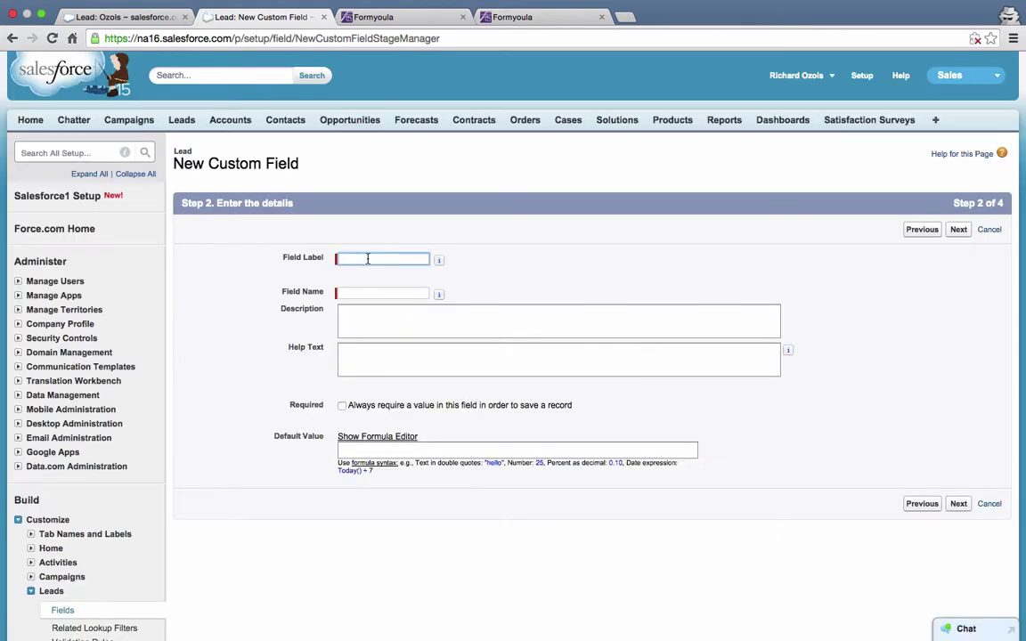
{"action": "type", "text": "Pho"}
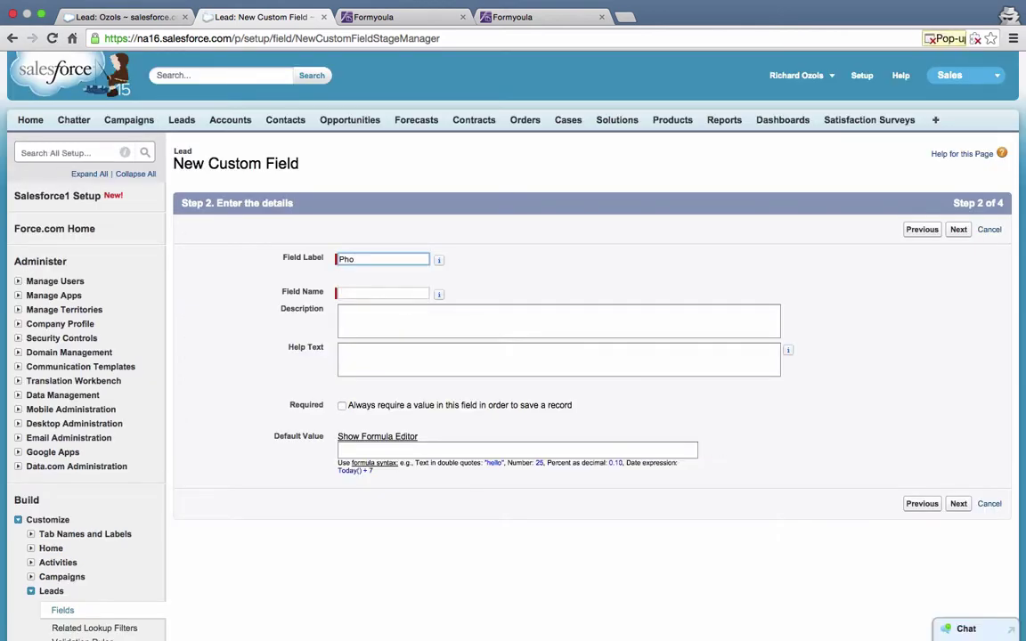
{"action": "type", "text": "to"}
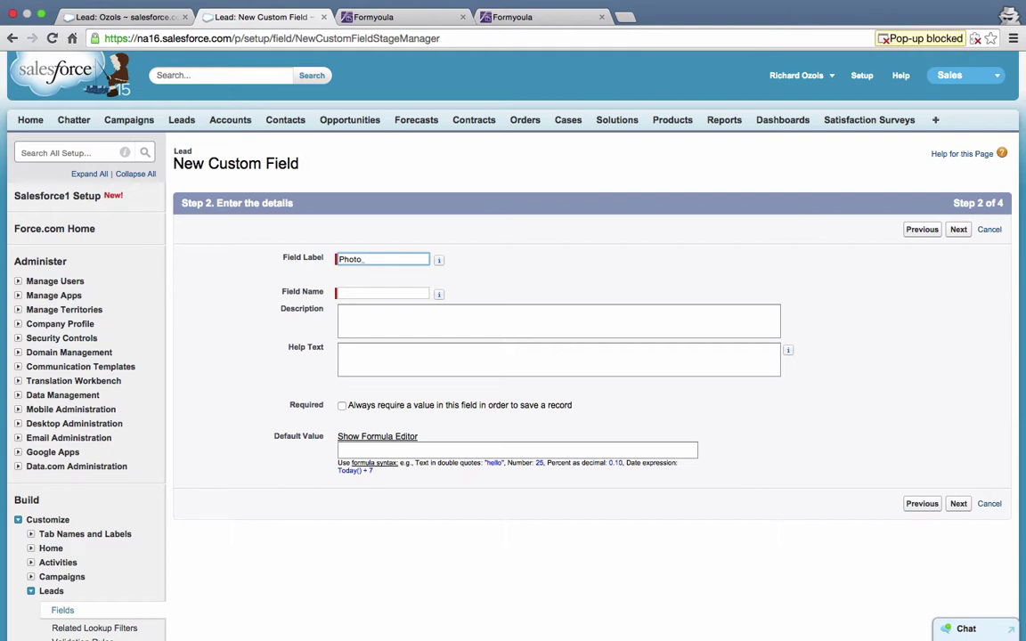
{"action": "type", "text": " URL"}
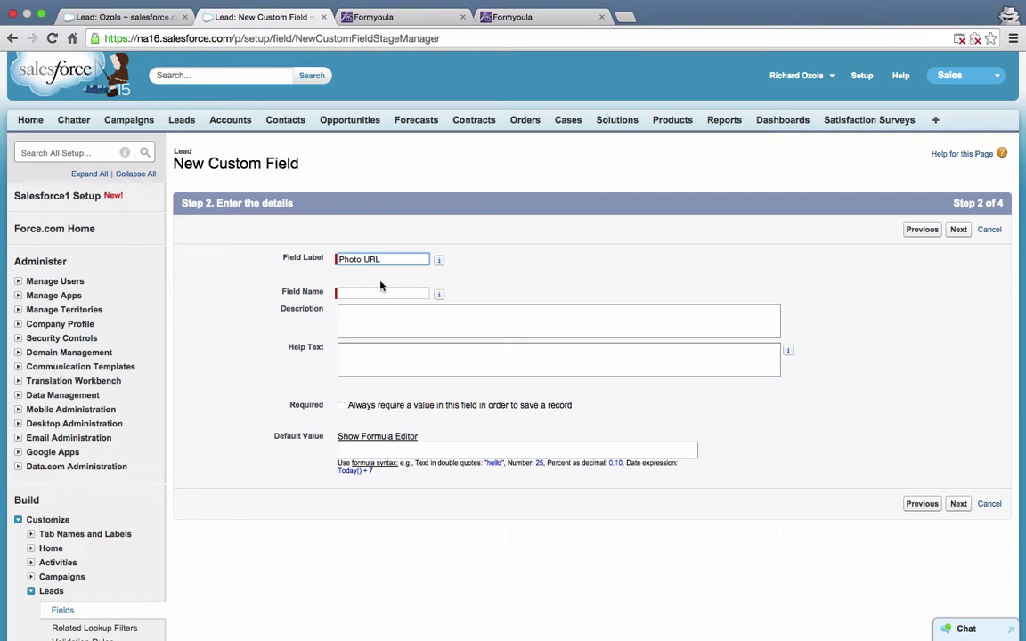
{"action": "left_click", "coordinate": [380, 292]}
{"action": "left_click", "coordinate": [404, 334]}
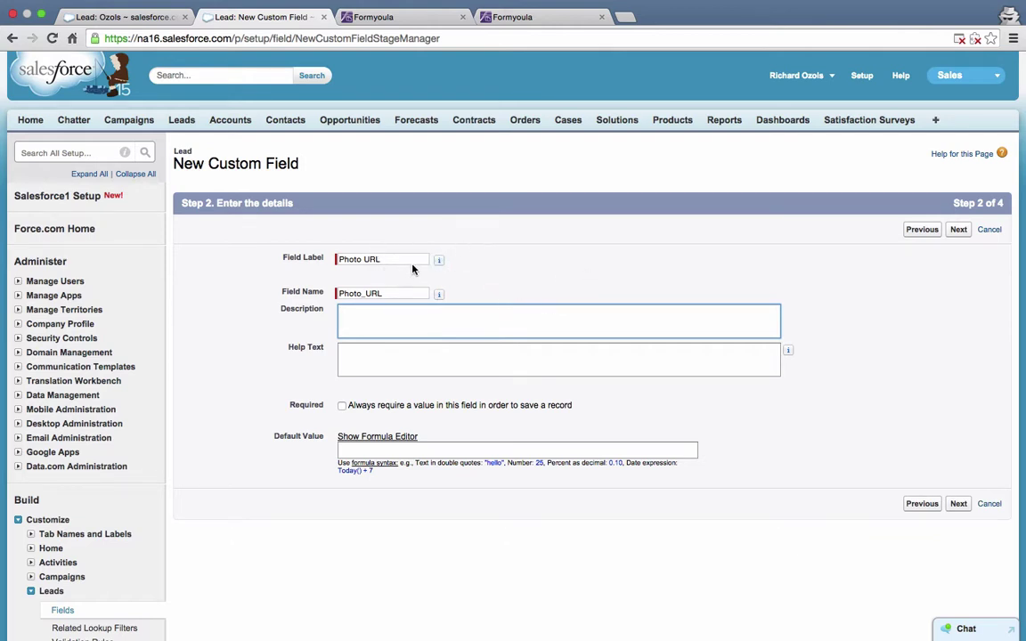
{"action": "left_click", "coordinate": [960, 231]}
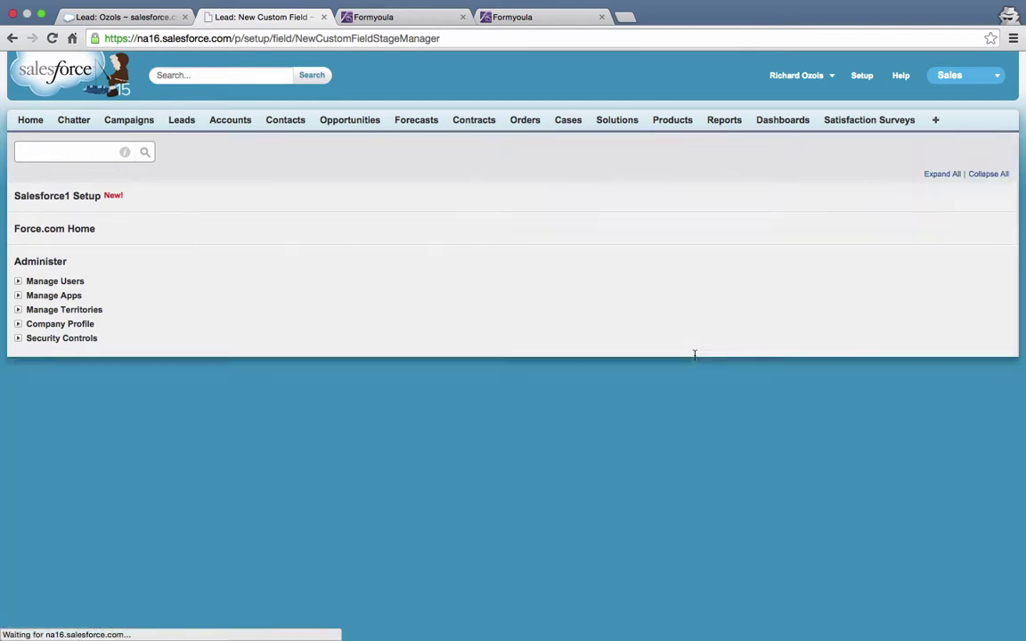
Step: Keep the default profile visibility, toggle the field for all page layouts, and save it to start another custom field
{"action": "scroll", "coordinate": [712, 286], "scroll_direction": "down", "scroll_amount": 3}
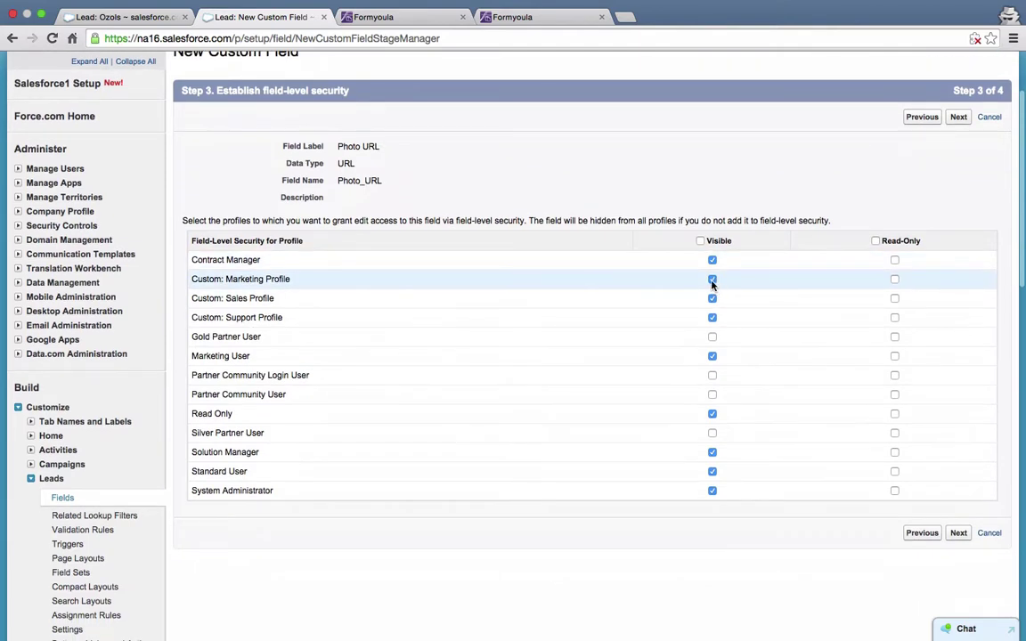
{"action": "scroll", "coordinate": [841, 183], "scroll_direction": "up", "scroll_amount": 3}
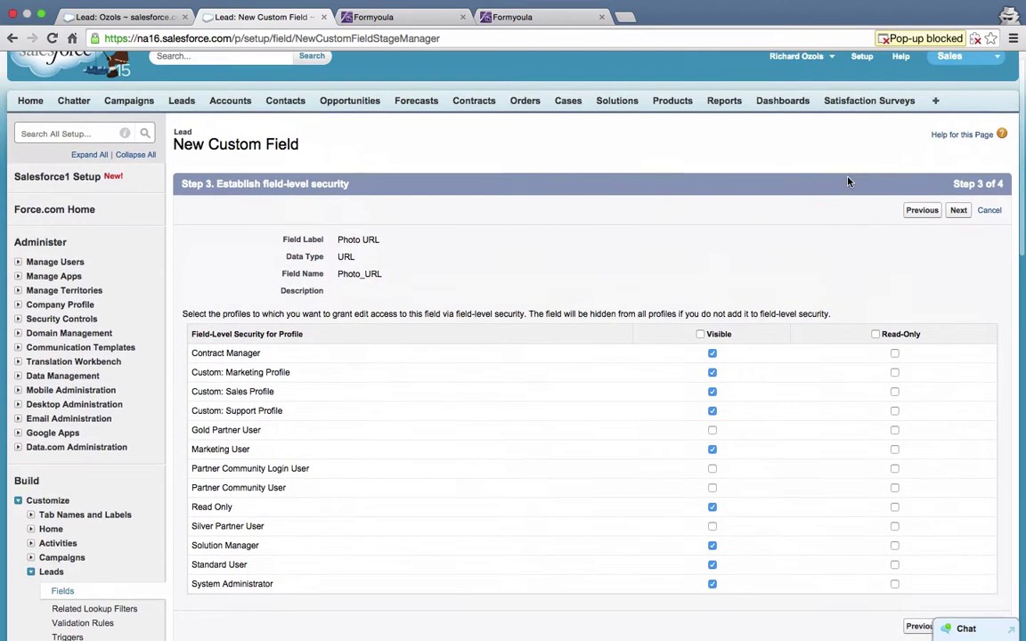
{"action": "left_click", "coordinate": [958, 217]}
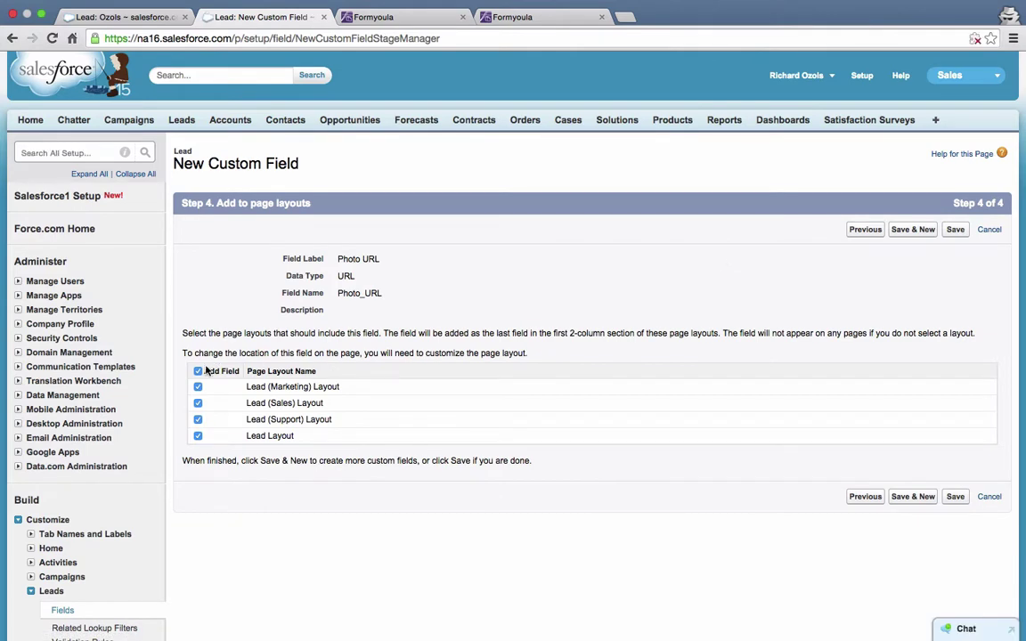
{"action": "left_click", "coordinate": [198, 371]}
{"action": "left_click", "coordinate": [910, 233]}
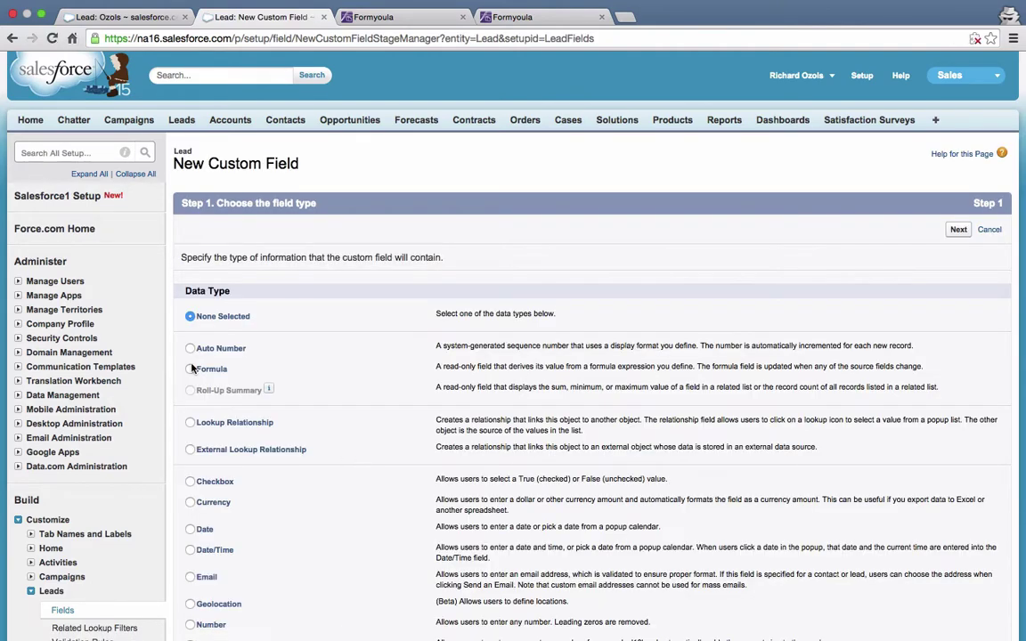
Step: Define the new Lead field as a Formula labelled Photo with a Text return type, and continue to the formula
{"action": "left_click", "coordinate": [191, 368]}
{"action": "left_click", "coordinate": [957, 229]}
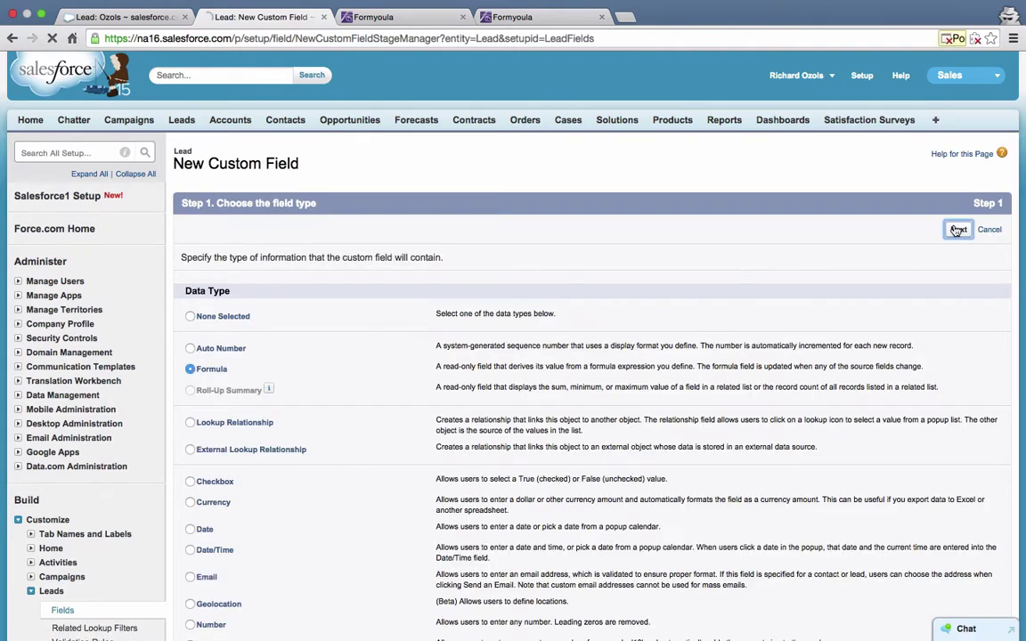
{"action": "left_click", "coordinate": [360, 259]}
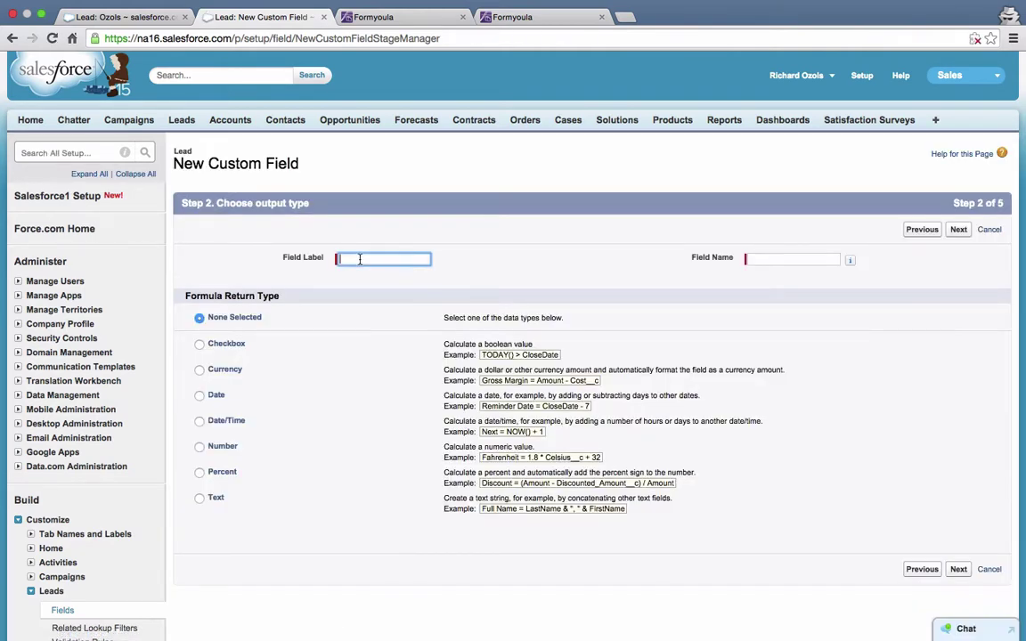
{"action": "type", "text": "Bl"}
{"action": "key", "text": "BackSpace"}
{"action": "key", "text": "BackSpace"}
{"action": "type", "text": "Ph"}
{"action": "left_click", "coordinate": [793, 266]}
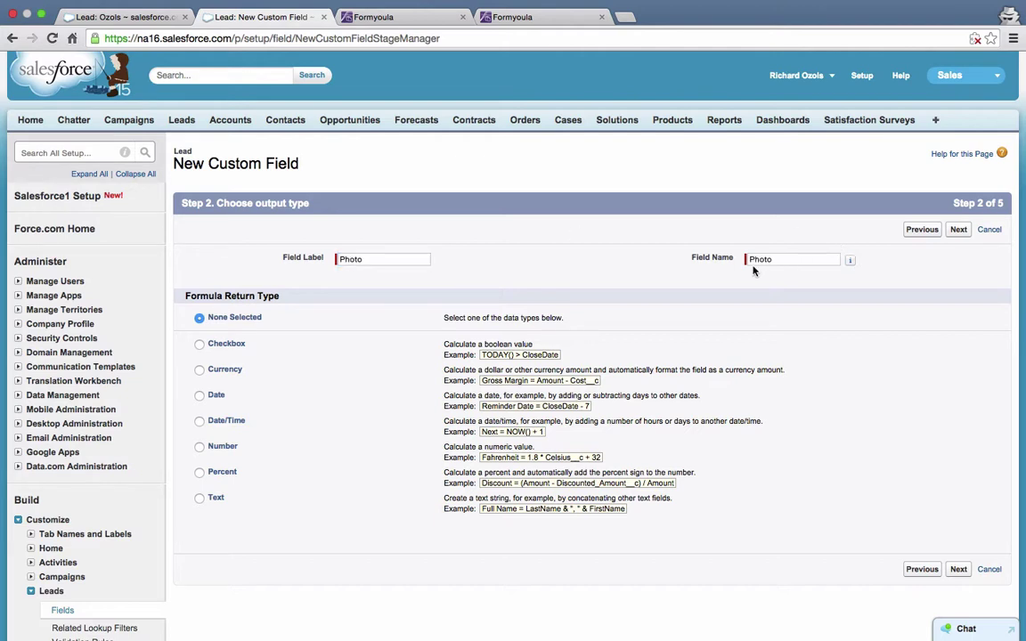
{"action": "left_click", "coordinate": [199, 499]}
{"action": "left_click", "coordinate": [955, 230]}
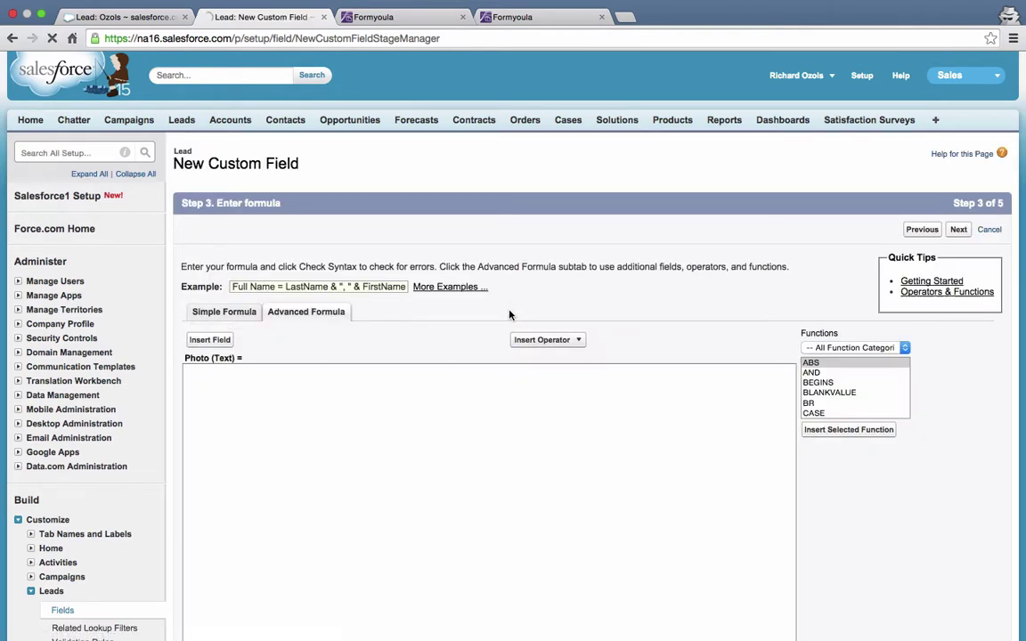
Step: Enter the Photo field's formula as IF( ISBLANK(Photo_URL__c),'',IMAGE( Photo_URL__c , 'Example Title', 300, 500 ))
{"action": "left_click", "coordinate": [343, 409]}
{"action": "type", "text": "IF( ISBLANK(Photo_URL__c),'',IMAGE( Photo_URL__c , 'Example Title', 300, 500 ))"}
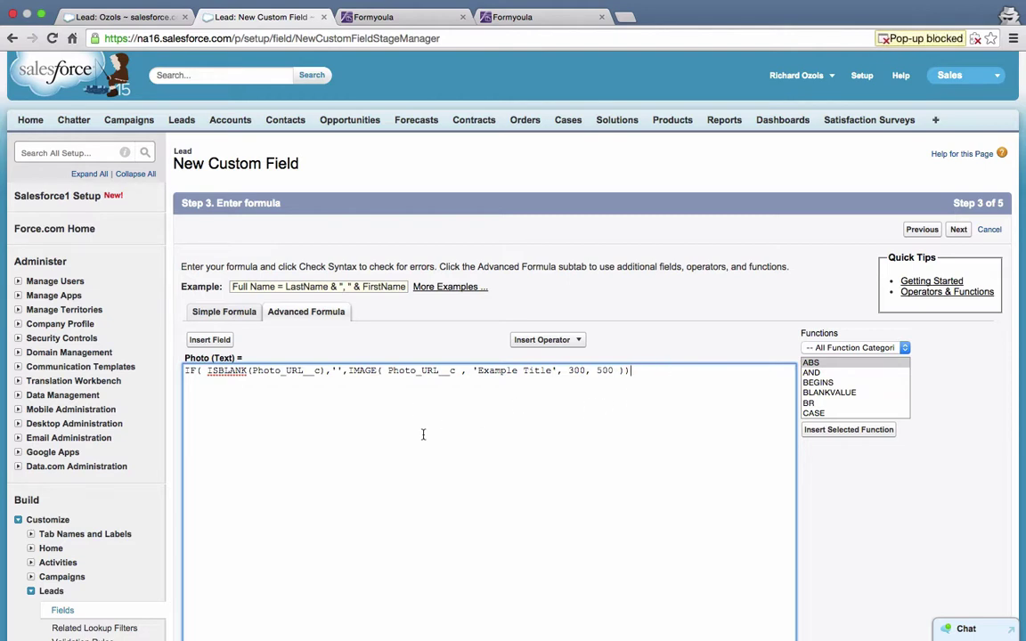
Step: Examine the formula's ISBLANK and IMAGE functions, its Photo_URL__c references, and the blank field handling options below it
{"action": "double_click", "coordinate": [411, 372]}
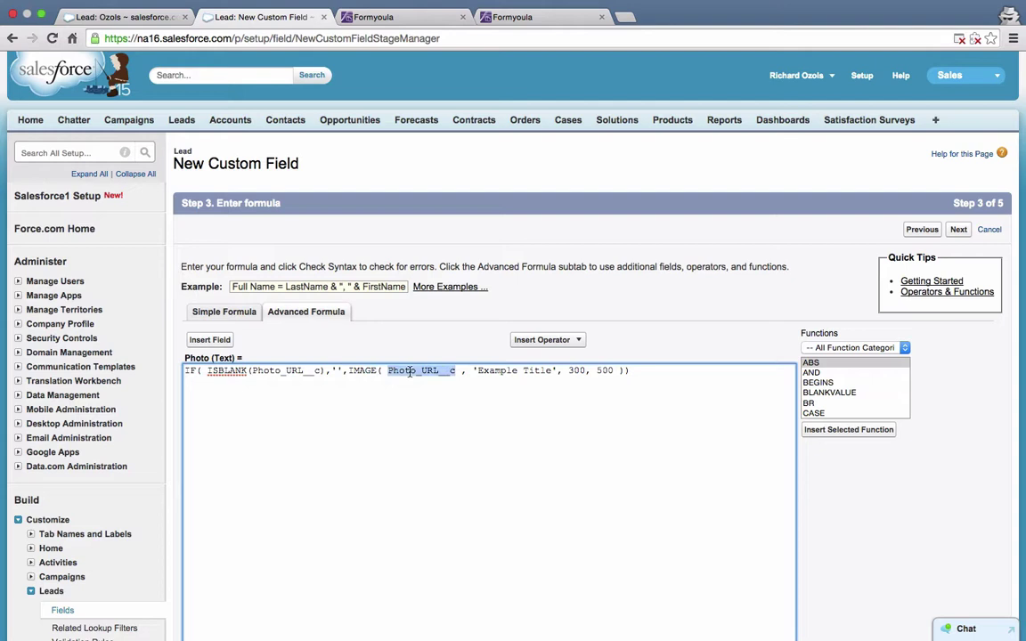
{"action": "double_click", "coordinate": [364, 371]}
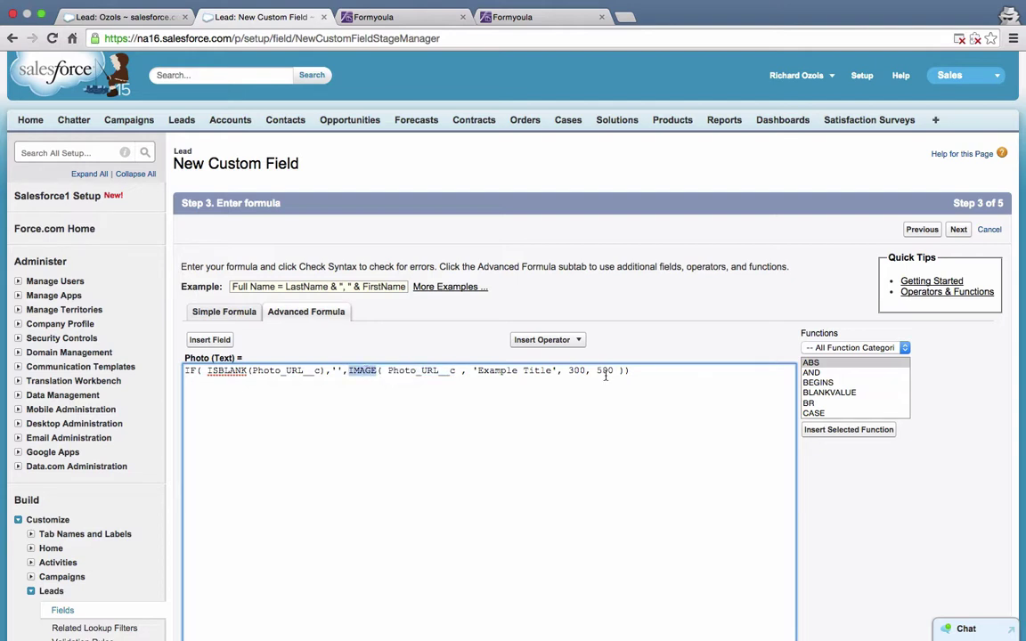
{"action": "left_click", "coordinate": [646, 372]}
{"action": "double_click", "coordinate": [269, 371]}
{"action": "double_click", "coordinate": [227, 370]}
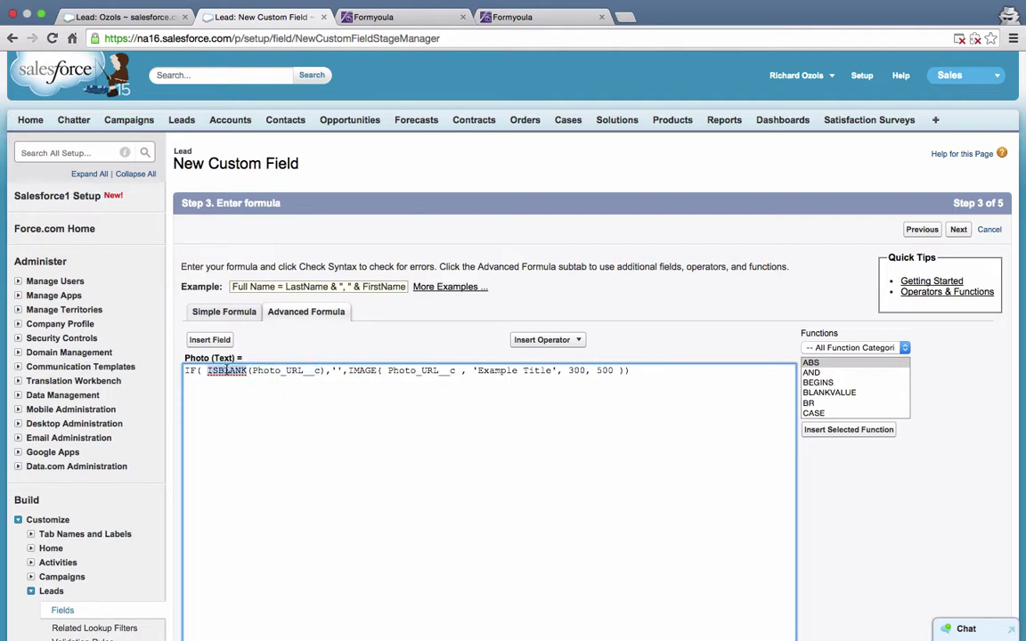
{"action": "double_click", "coordinate": [371, 371]}
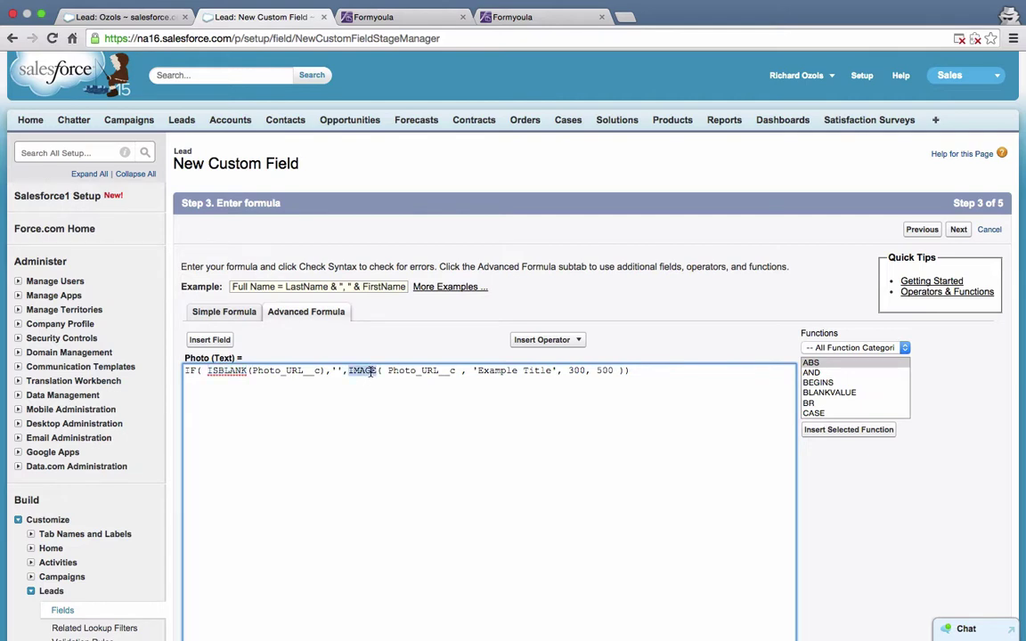
{"action": "double_click", "coordinate": [412, 370]}
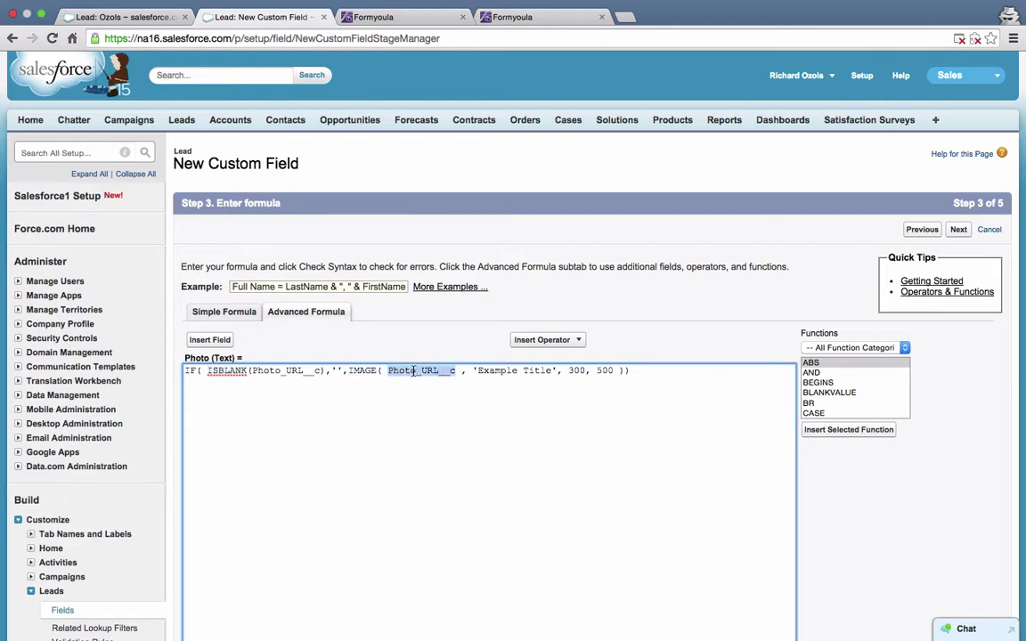
{"action": "left_click", "coordinate": [657, 372]}
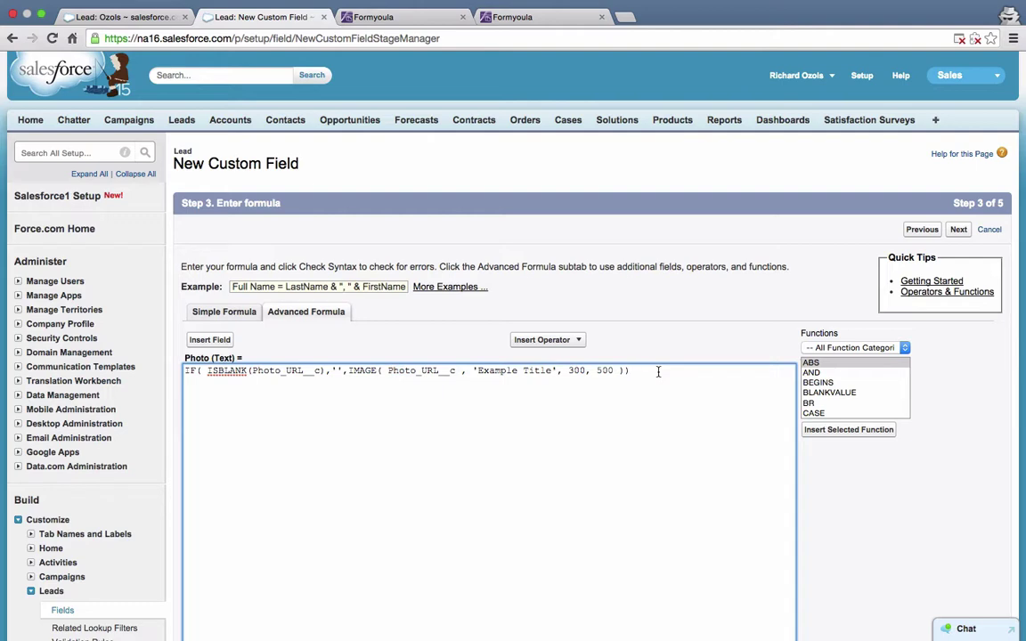
{"action": "scroll", "coordinate": [658, 371], "scroll_direction": "down", "scroll_amount": 3}
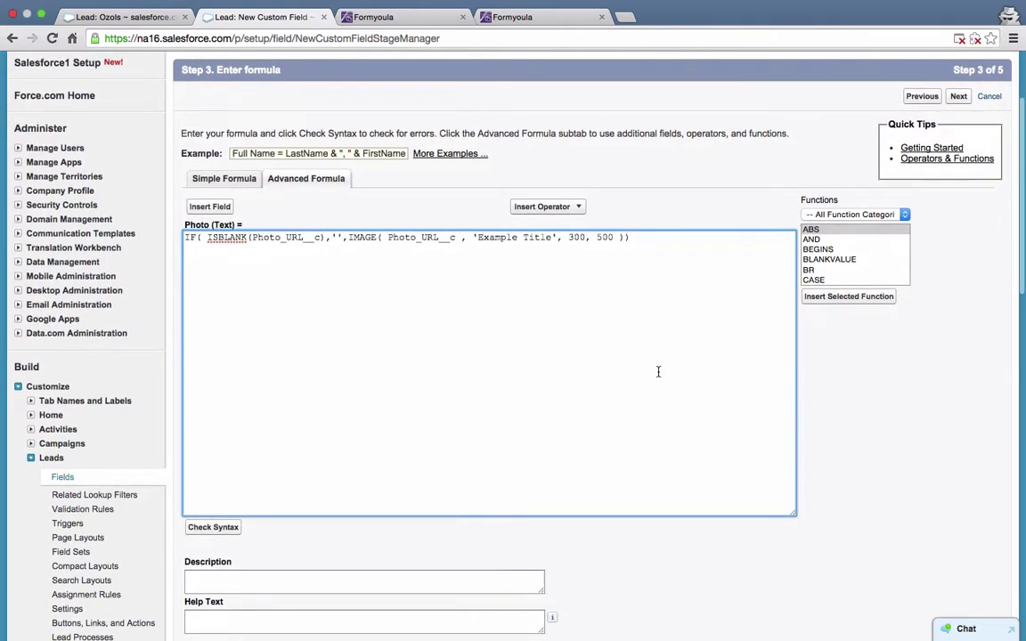
{"action": "scroll", "coordinate": [658, 371], "scroll_direction": "down", "scroll_amount": 3}
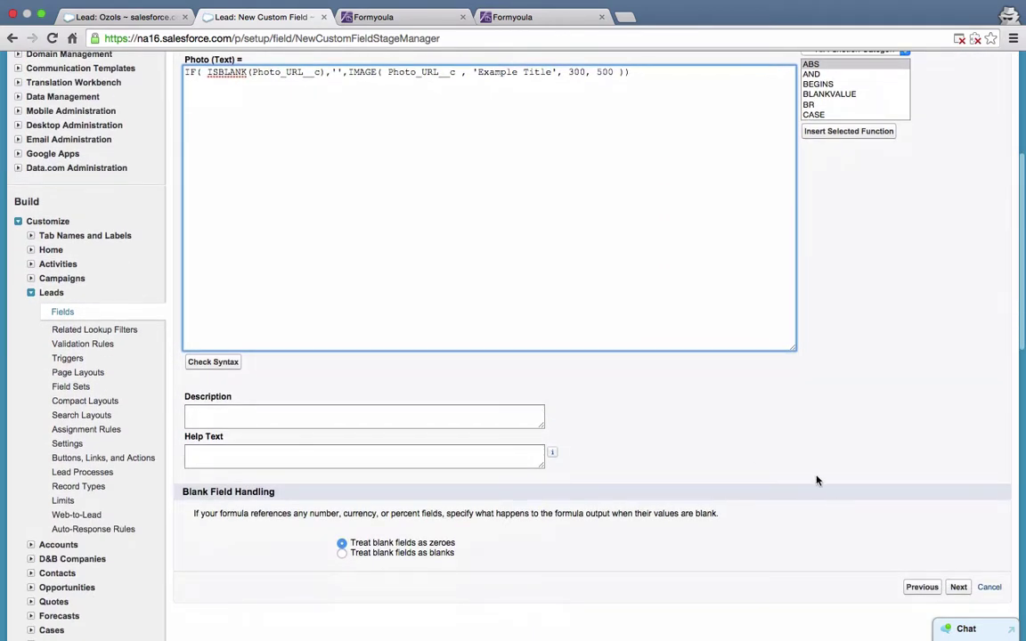
Step: Keep the Photo field's default profile visibility and all page layouts, save it, and check the Lead custom fields list
{"action": "left_click", "coordinate": [958, 585]}
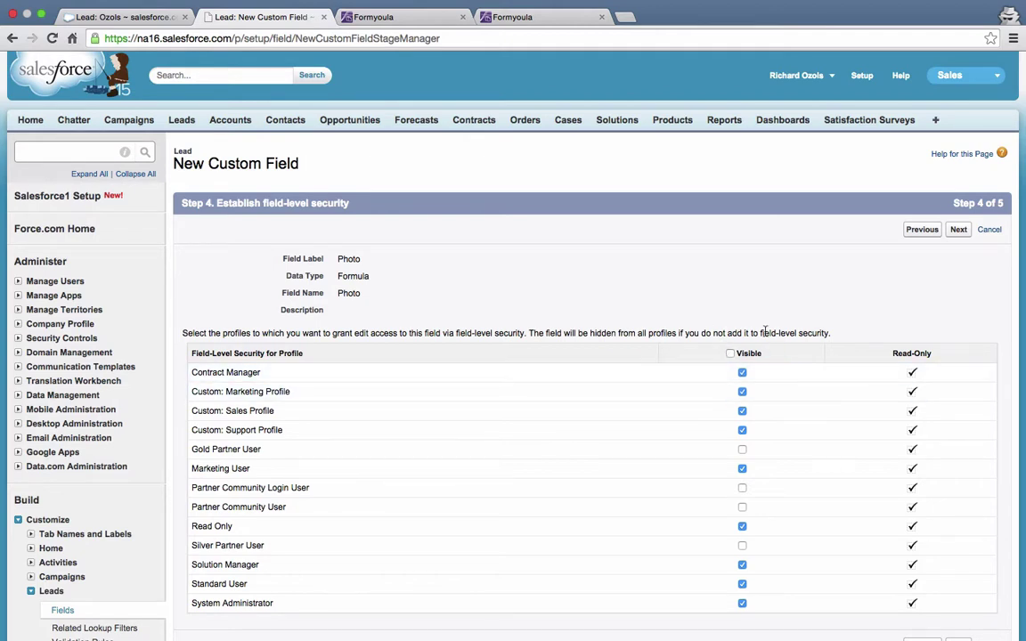
{"action": "left_click", "coordinate": [959, 234]}
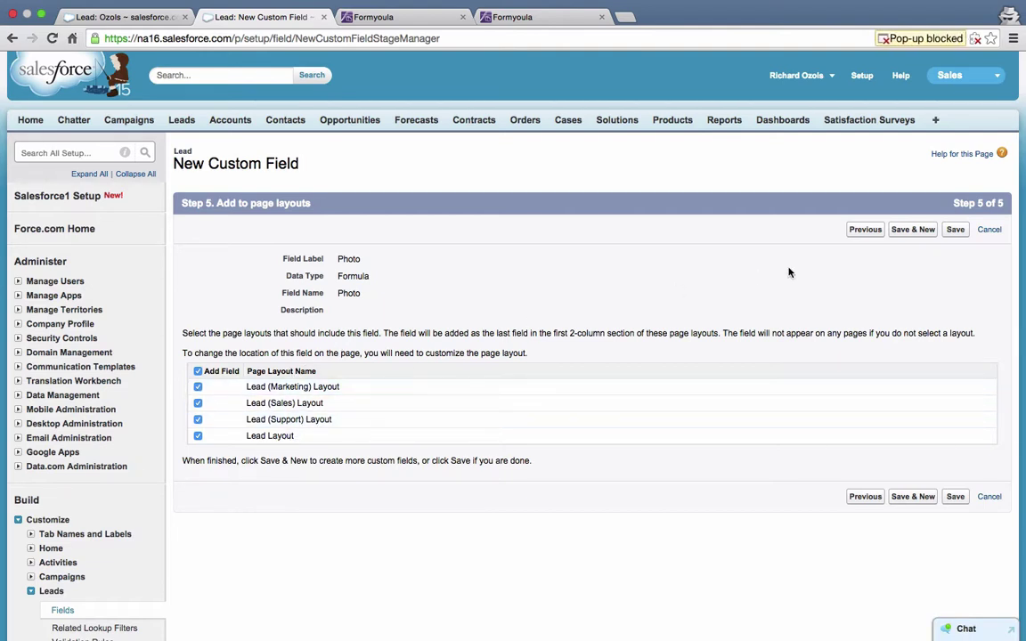
{"action": "left_click", "coordinate": [955, 228]}
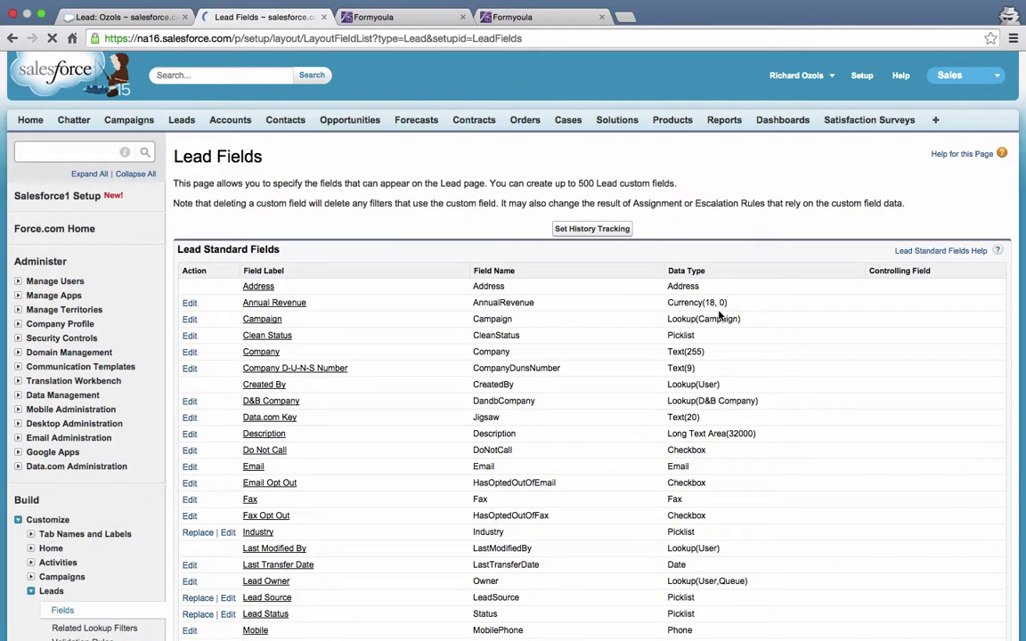
{"action": "scroll", "coordinate": [458, 408], "scroll_direction": "down", "scroll_amount": 5}
{"action": "scroll", "coordinate": [460, 411], "scroll_direction": "down", "scroll_amount": 3}
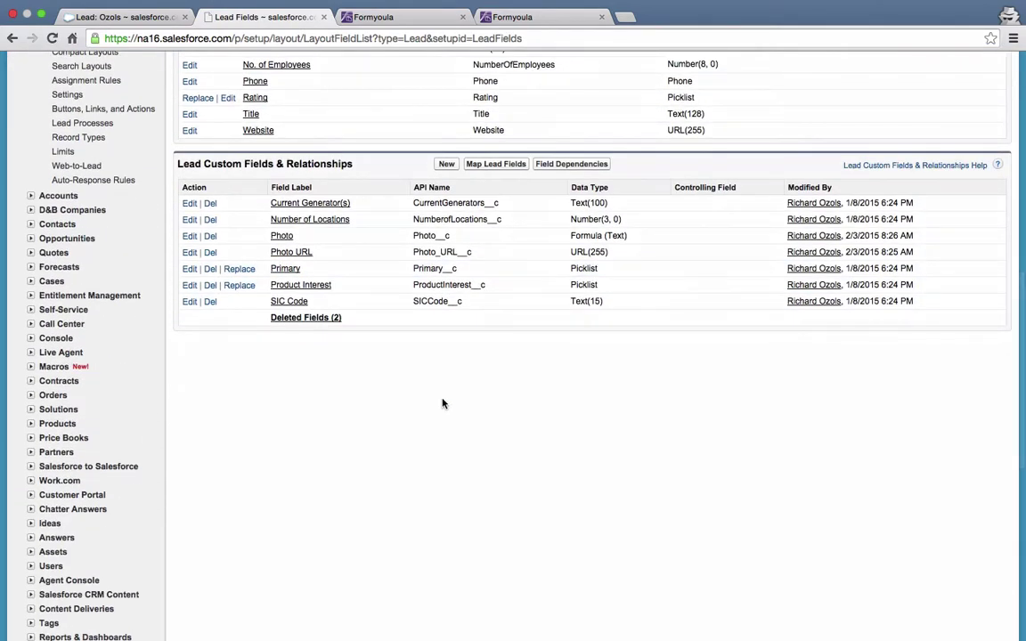
{"action": "scroll", "coordinate": [346, 143], "scroll_direction": "up", "scroll_amount": 2}
{"action": "scroll", "coordinate": [346, 143], "scroll_direction": "up", "scroll_amount": 2}
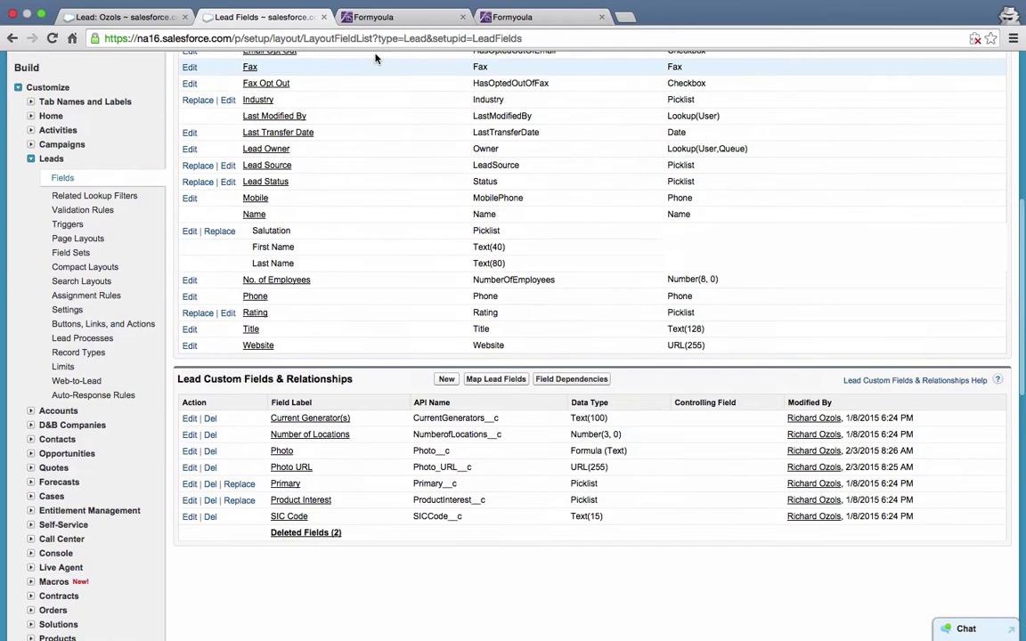
Step: Switch to the Formyoula connection and map the form's First Name (Details) field to the Lead's First Name (FirstName) field
{"action": "left_click", "coordinate": [408, 18]}
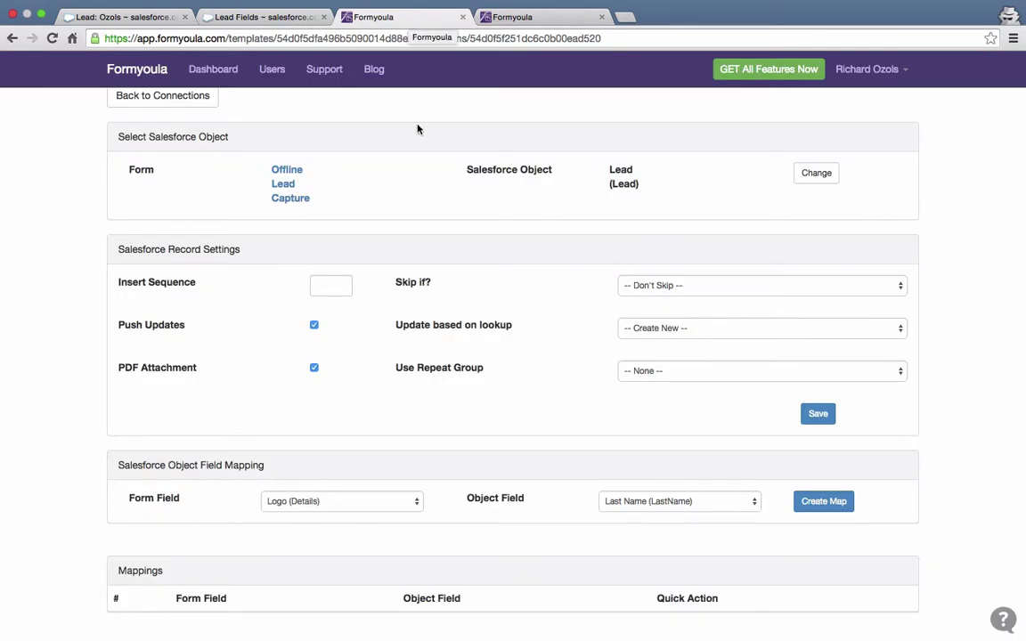
{"action": "scroll", "coordinate": [425, 244], "scroll_direction": "down", "scroll_amount": 1}
{"action": "scroll", "coordinate": [380, 433], "scroll_direction": "up", "scroll_amount": 1}
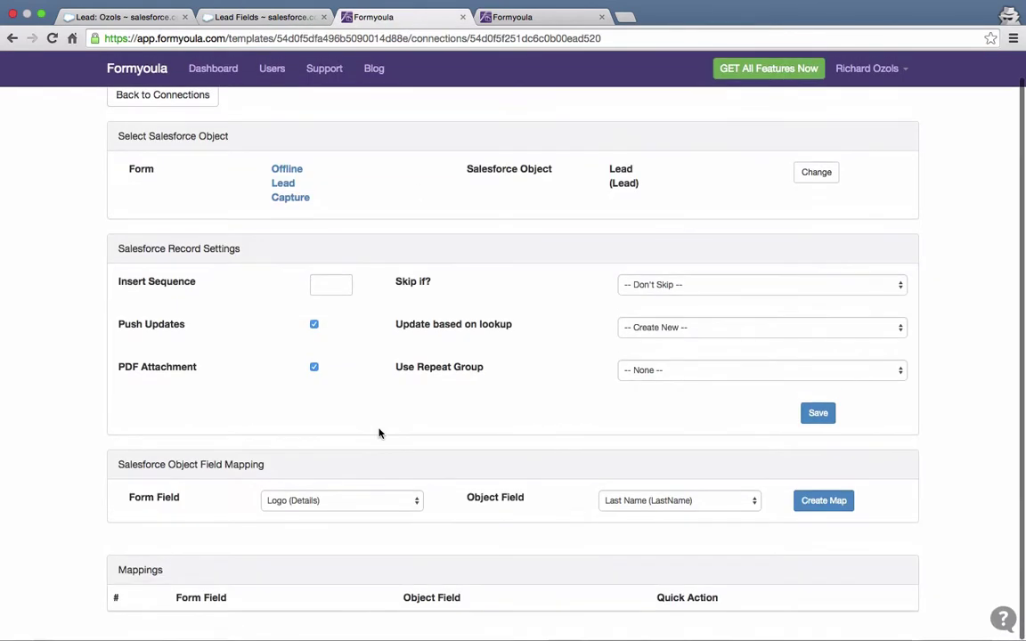
{"action": "left_click", "coordinate": [368, 503]}
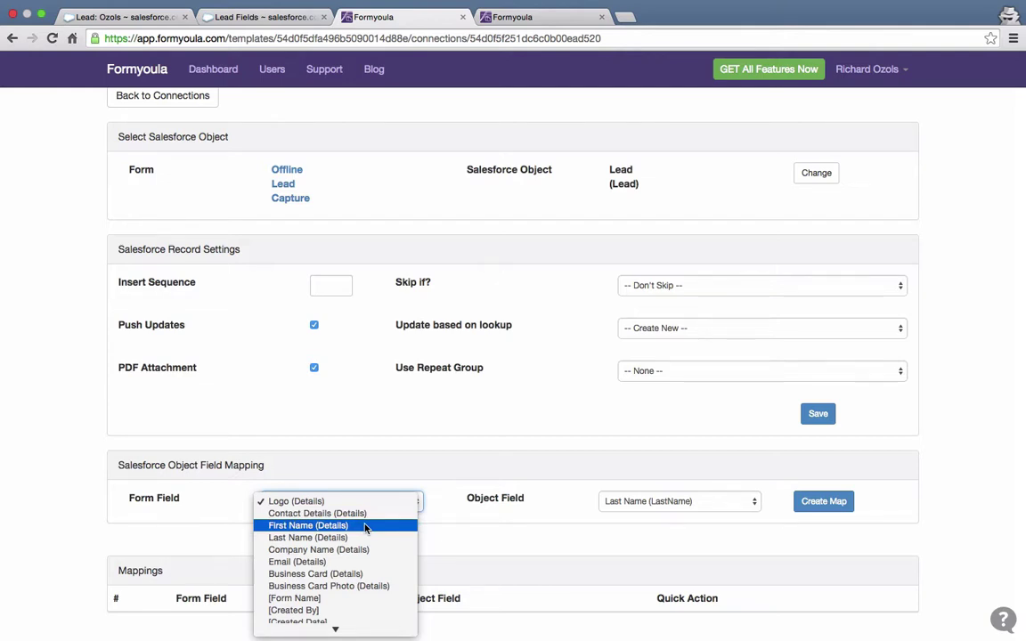
{"action": "left_click", "coordinate": [365, 526]}
{"action": "left_click", "coordinate": [636, 502]}
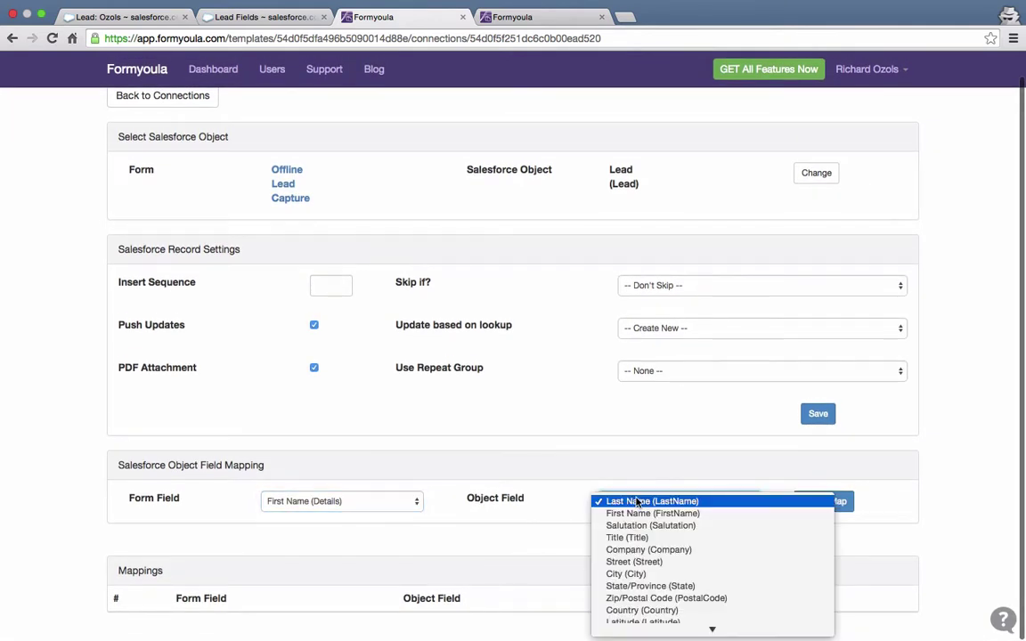
{"action": "left_click", "coordinate": [638, 514]}
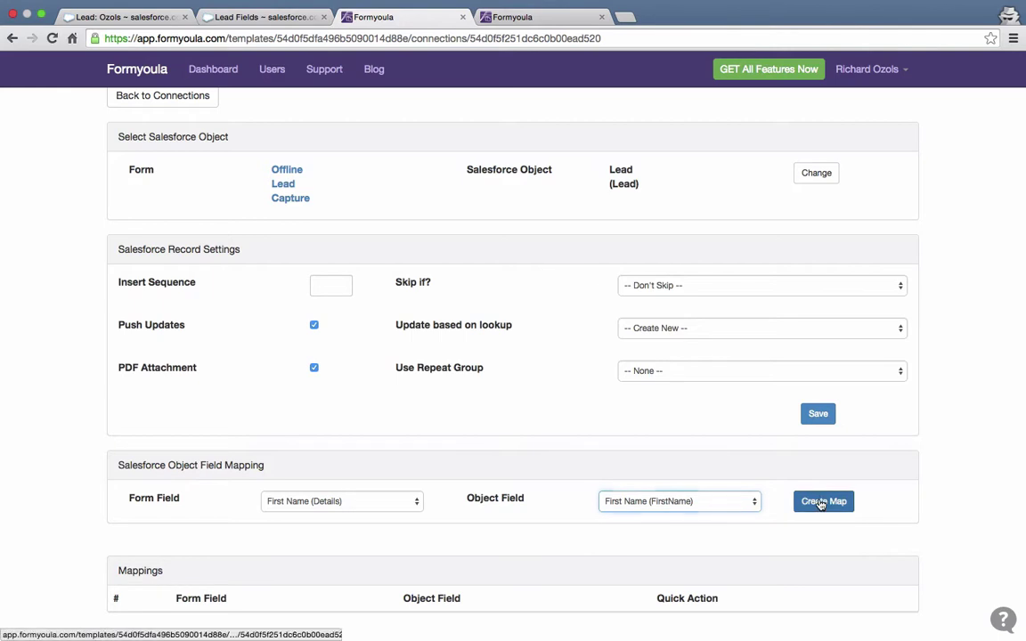
{"action": "left_click", "coordinate": [821, 503]}
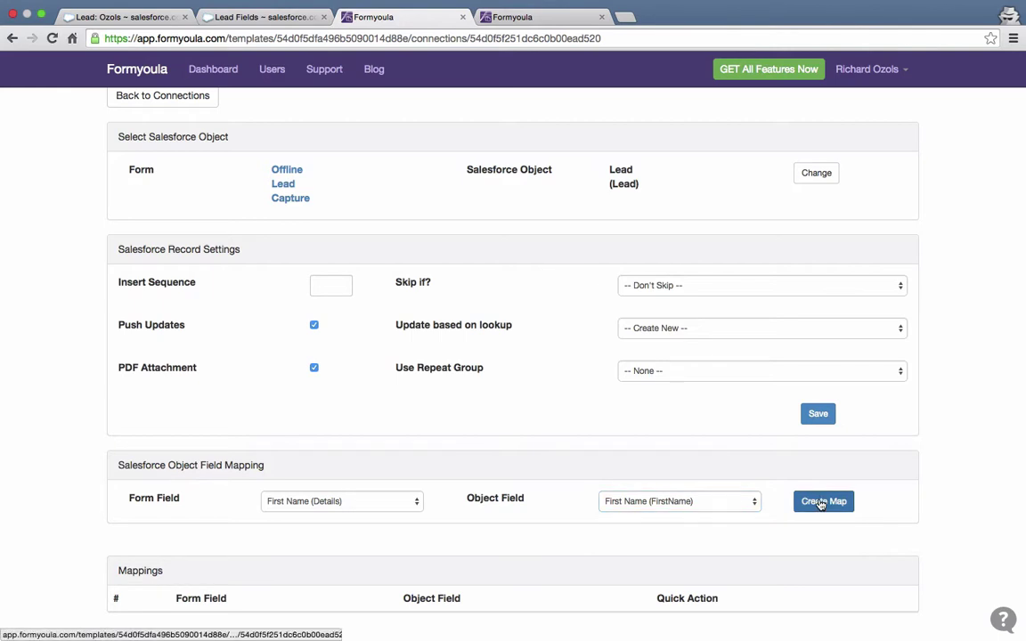
Step: Map the form's Last Name (Details) field to the Lead's Last Name (LastName) field
{"action": "left_click", "coordinate": [372, 506]}
{"action": "left_click", "coordinate": [334, 453]}
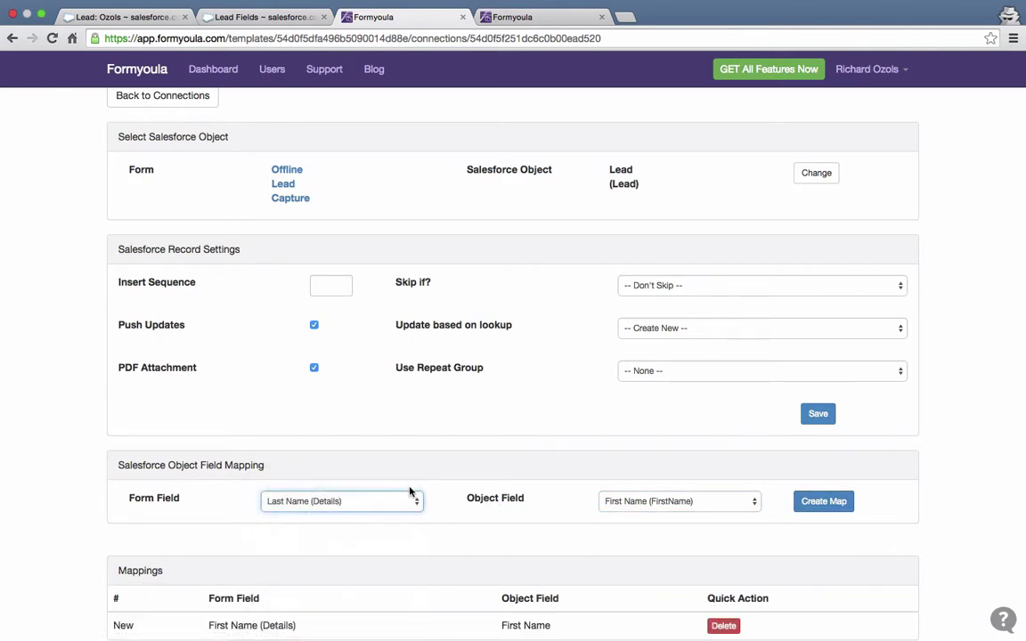
{"action": "left_click", "coordinate": [654, 502]}
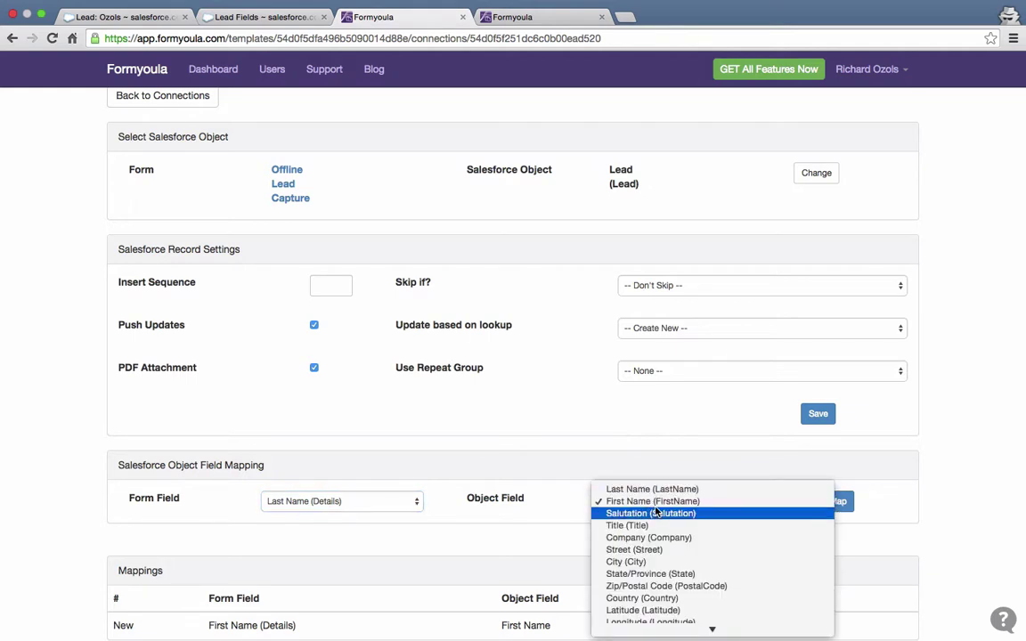
{"action": "left_click", "coordinate": [659, 490]}
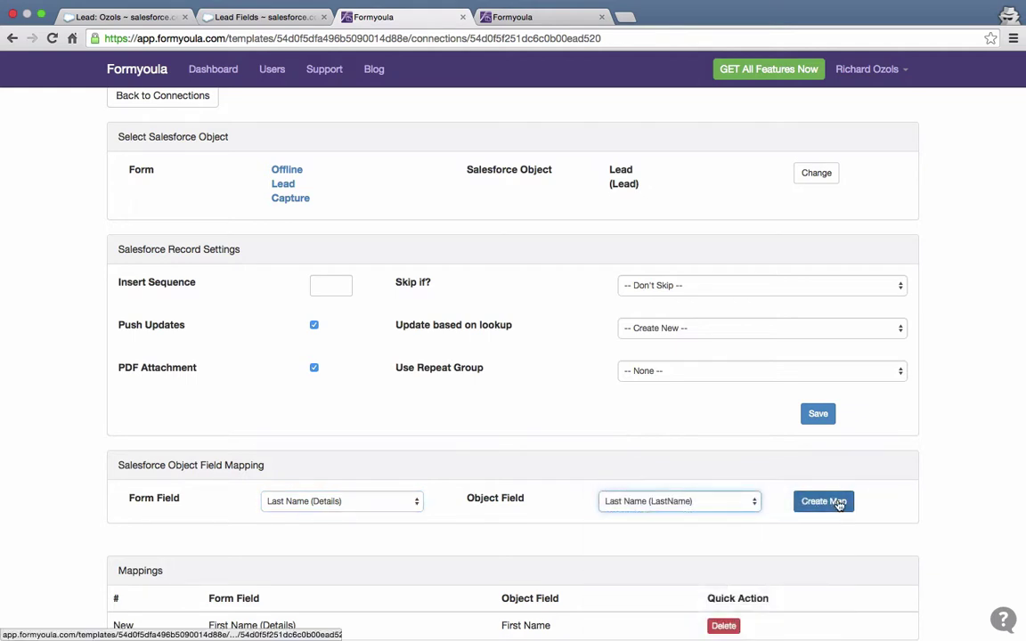
{"action": "left_click", "coordinate": [835, 504]}
Step: Map the form's Company Name (Details) field to the Lead's Company (Company) field
{"action": "scroll", "coordinate": [496, 484], "scroll_direction": "down", "scroll_amount": 2}
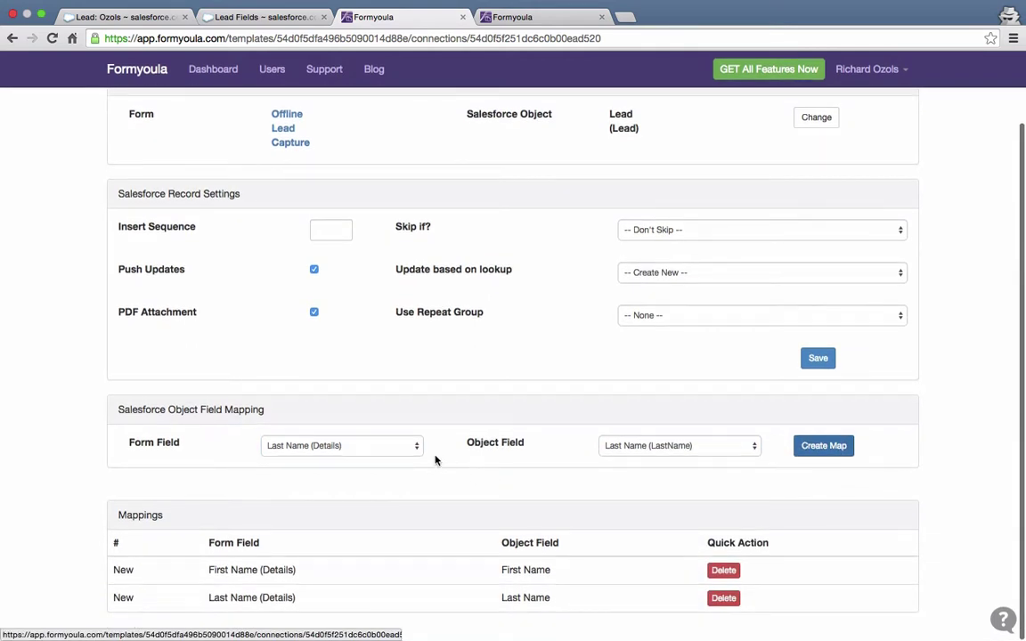
{"action": "left_click", "coordinate": [399, 447]}
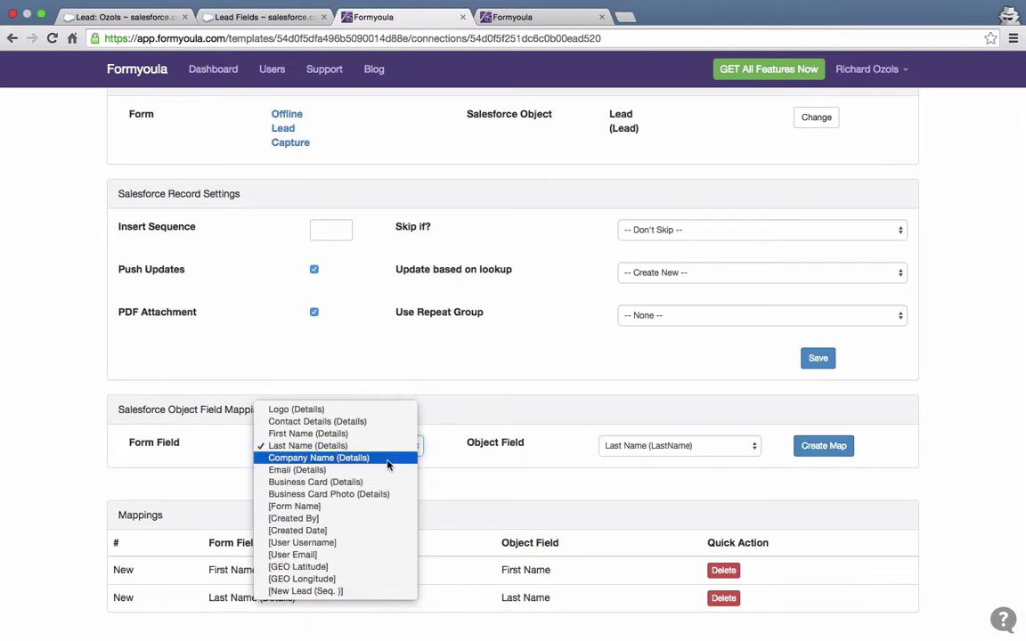
{"action": "left_click", "coordinate": [405, 458]}
{"action": "left_click", "coordinate": [647, 450]}
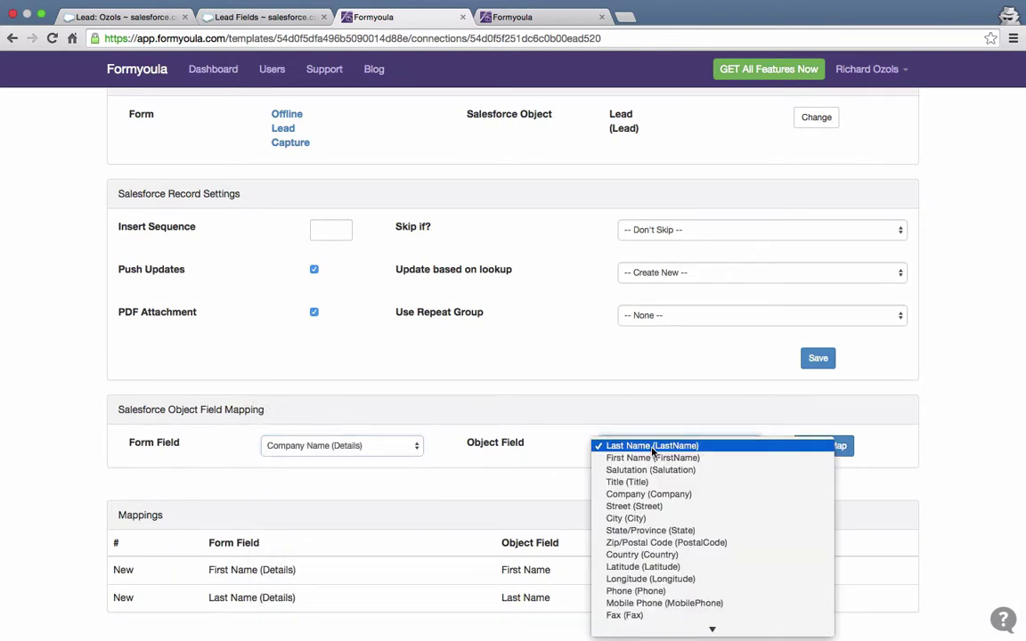
{"action": "left_click", "coordinate": [648, 494]}
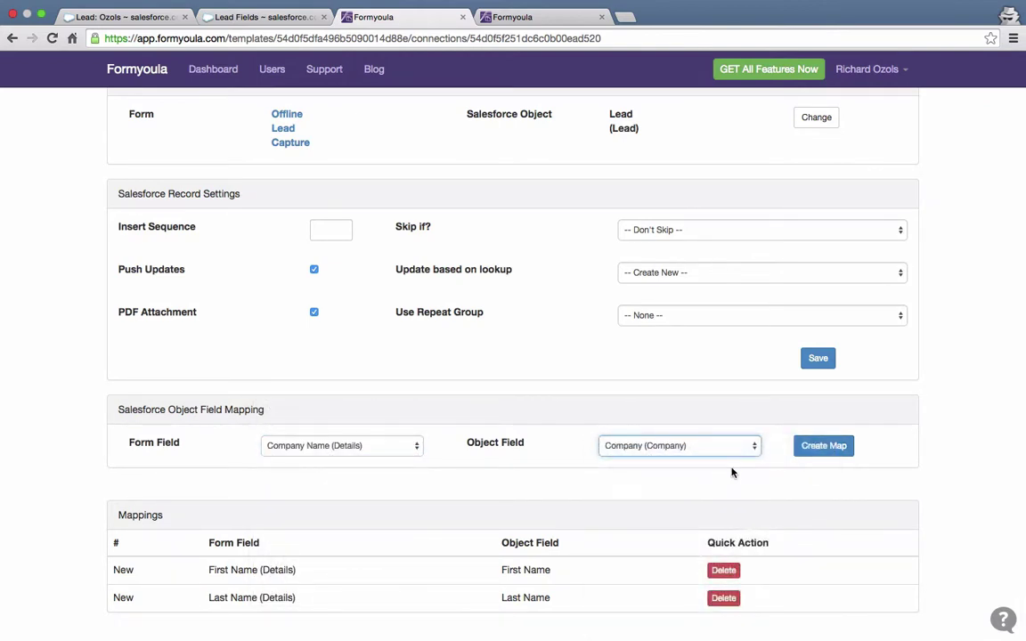
{"action": "left_click", "coordinate": [813, 447]}
Step: Map the form's Email (Details) field to the Lead's Email (Email) field
{"action": "left_click", "coordinate": [397, 450]}
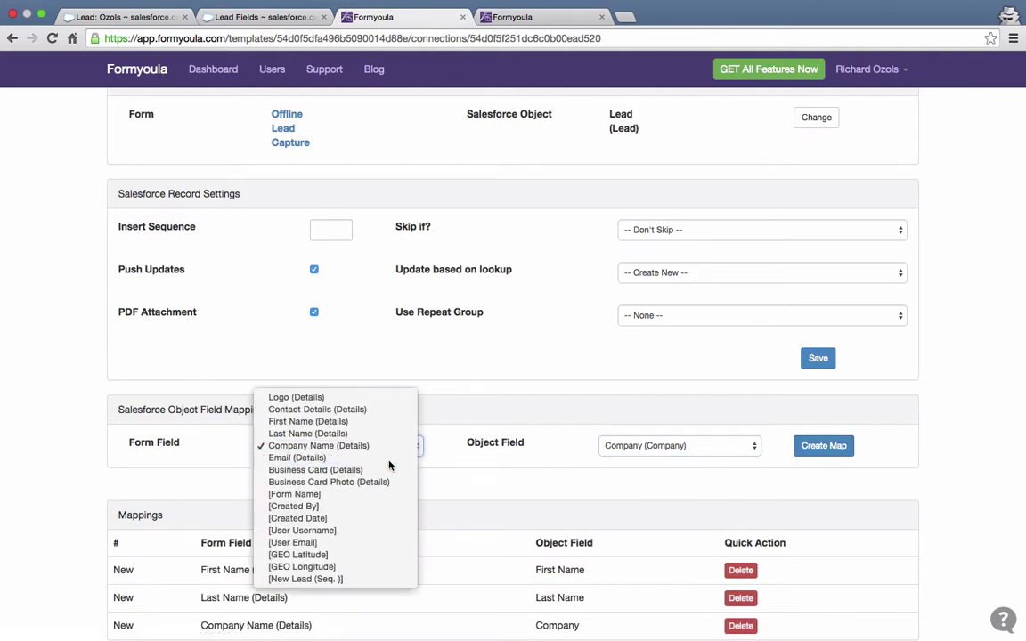
{"action": "left_click", "coordinate": [389, 458]}
{"action": "left_click", "coordinate": [648, 446]}
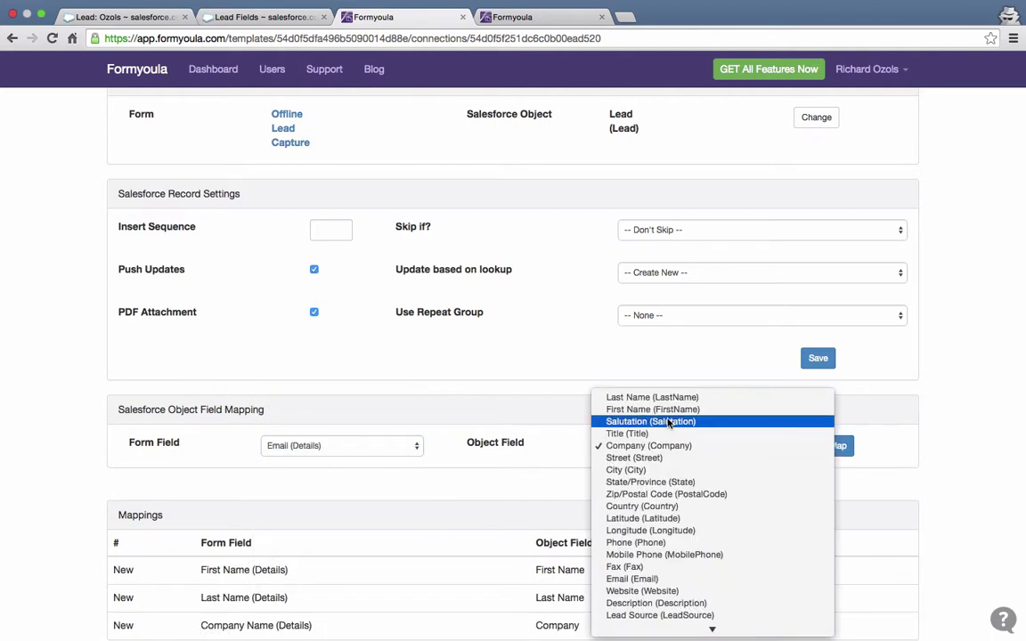
{"action": "scroll", "coordinate": [654, 490], "scroll_direction": "down", "scroll_amount": 3}
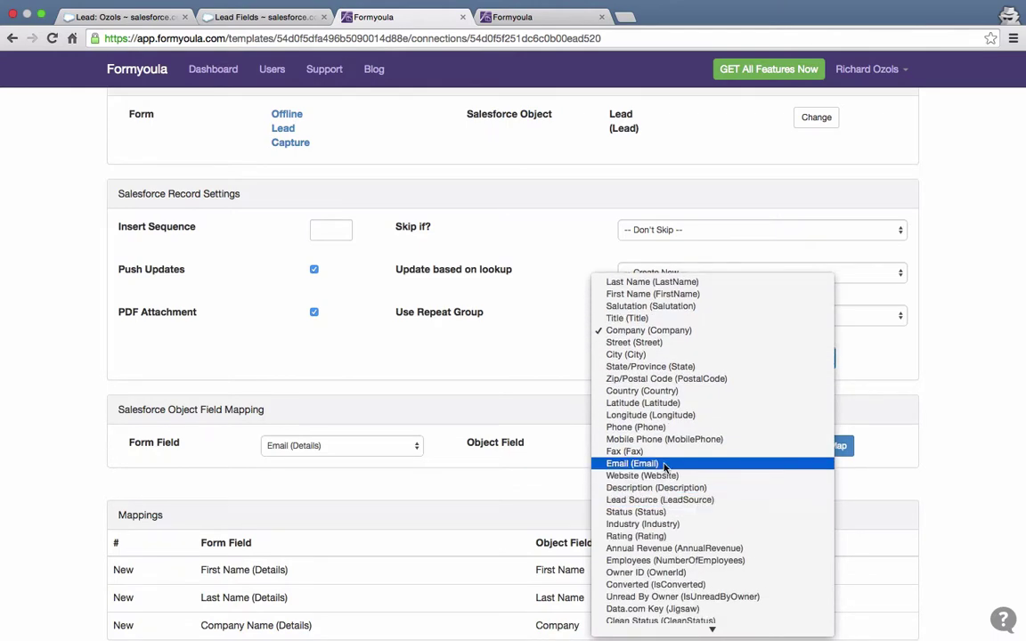
{"action": "left_click", "coordinate": [632, 463]}
{"action": "left_click", "coordinate": [810, 448]}
Step: Map the Business Card Photo (Details) form field to the Lead's Photo URL (Photo_URL__c) field and review the mappings
{"action": "left_click", "coordinate": [678, 398]}
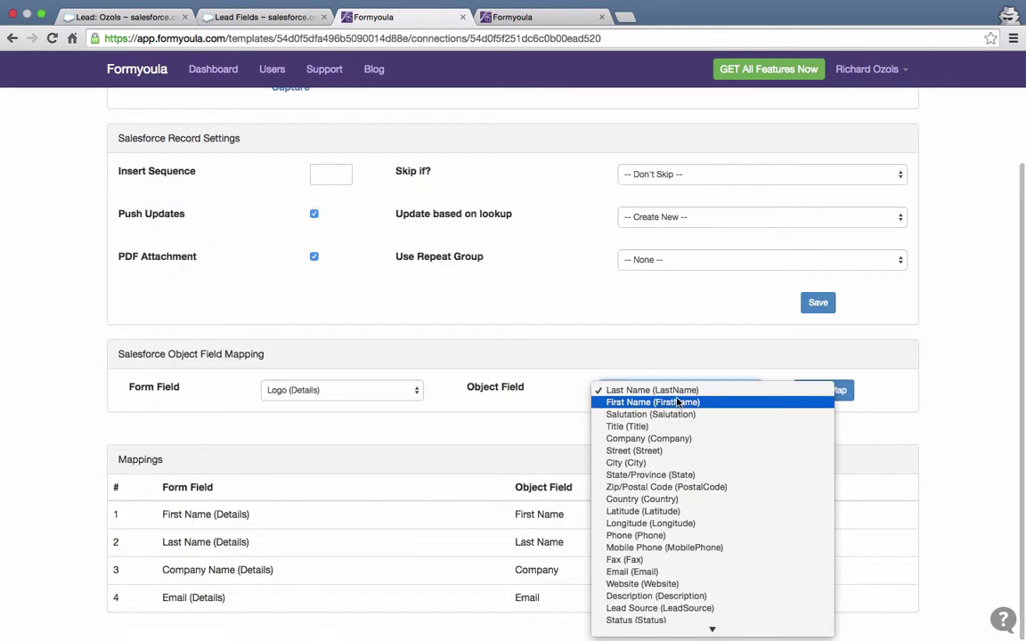
{"action": "scroll", "coordinate": [682, 468], "scroll_direction": "down", "scroll_amount": 3}
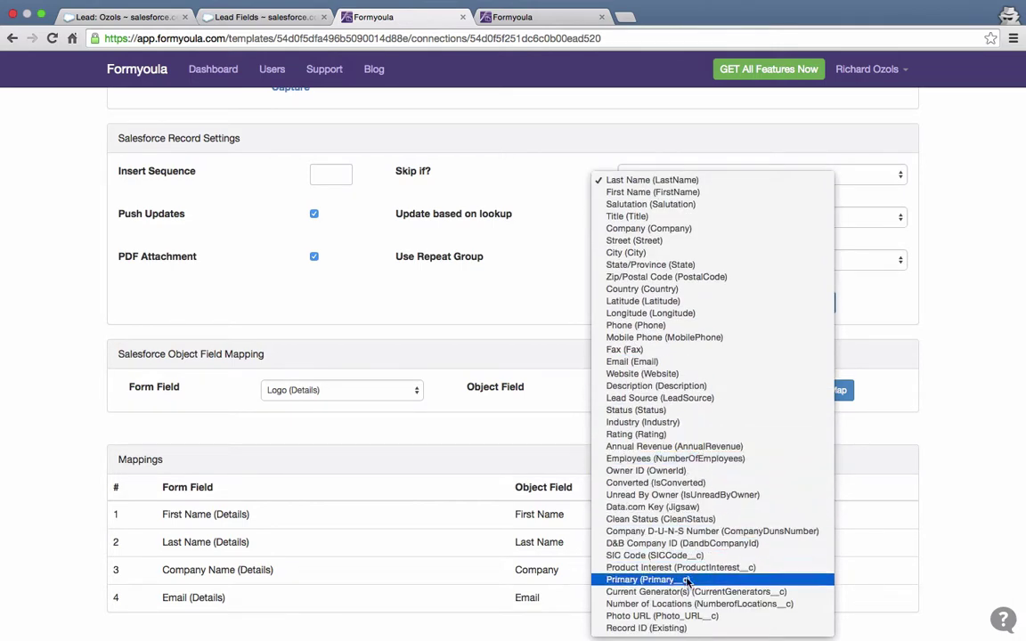
{"action": "left_click", "coordinate": [661, 615]}
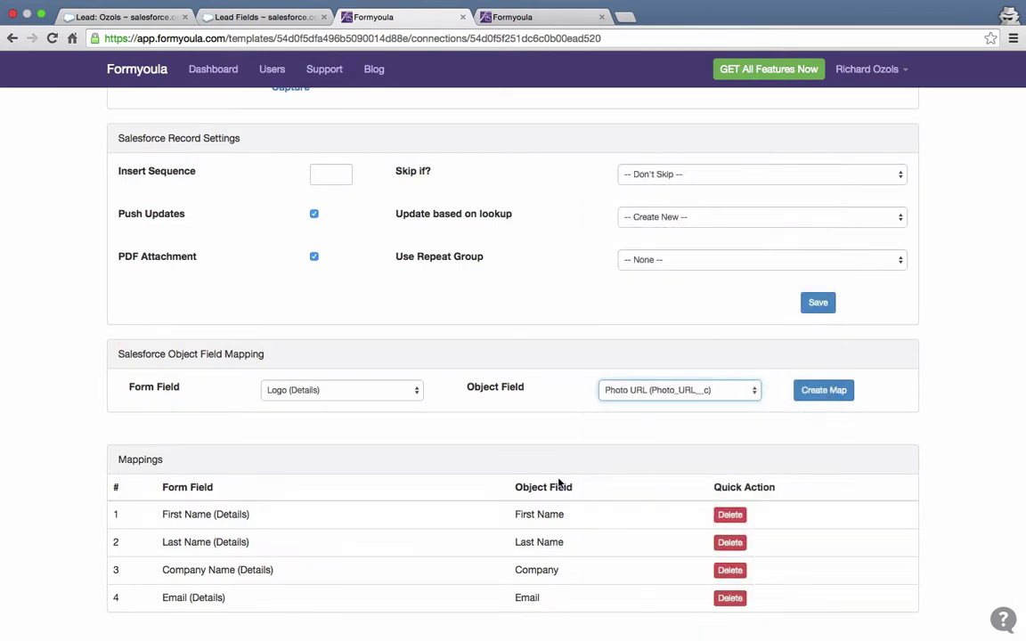
{"action": "left_click", "coordinate": [385, 394]}
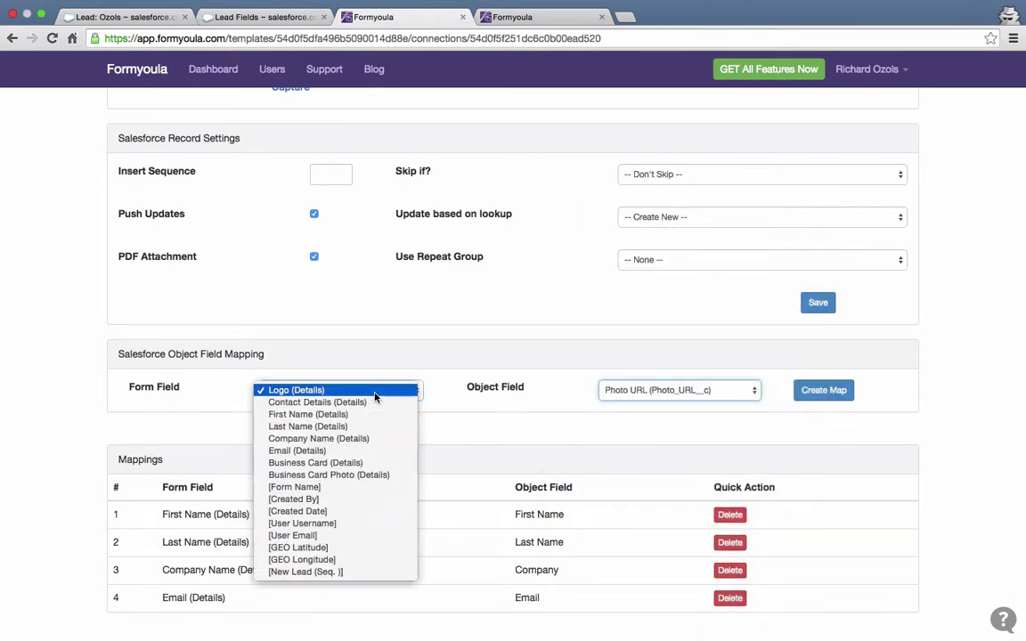
{"action": "left_click", "coordinate": [376, 476]}
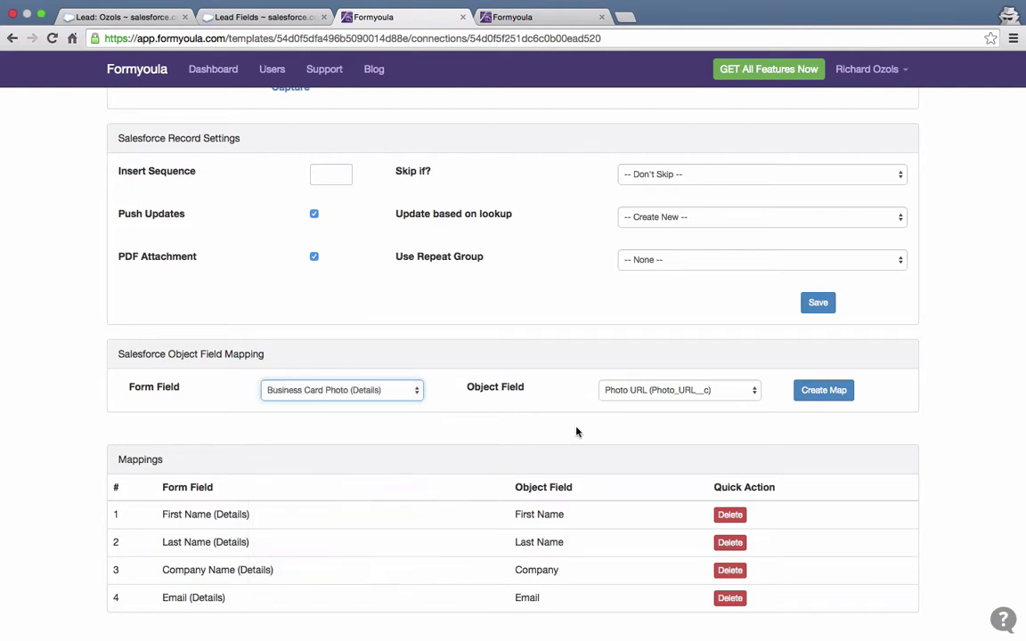
{"action": "left_click", "coordinate": [821, 389]}
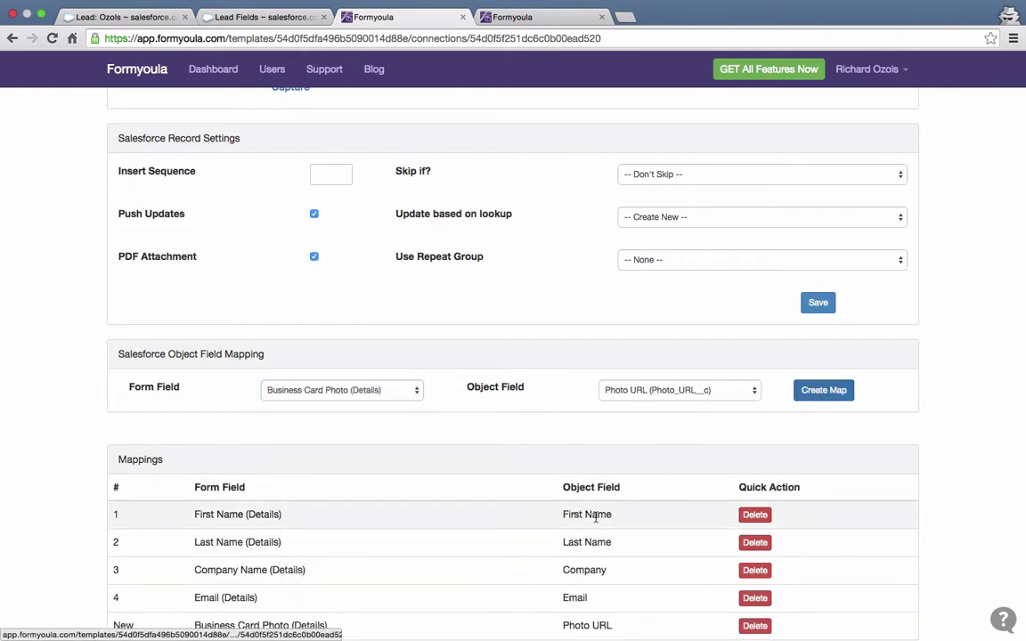
{"action": "scroll", "coordinate": [594, 518], "scroll_direction": "down", "scroll_amount": 1}
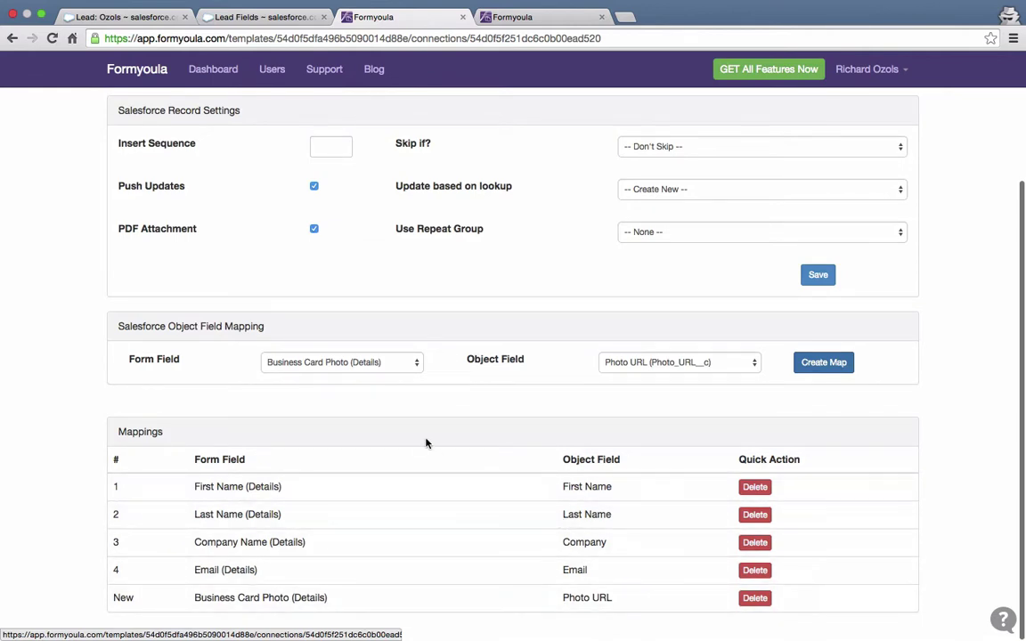
{"action": "scroll", "coordinate": [426, 442], "scroll_direction": "up", "scroll_amount": 3}
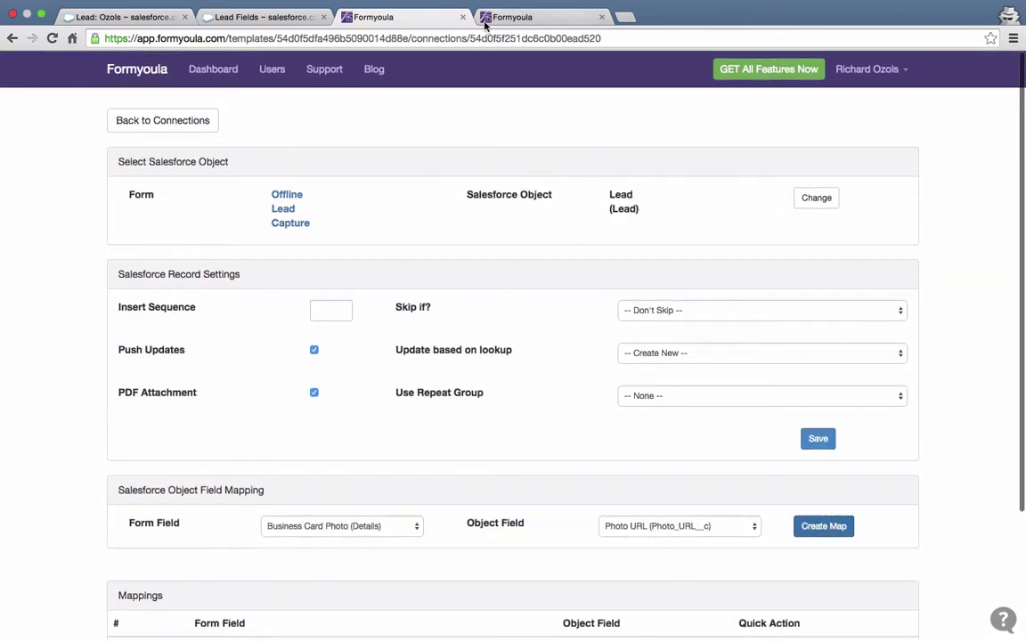
Step: Glance at the form open in the mobile app, and return to the Formyoula dashboard's list of forms
{"action": "left_click", "coordinate": [498, 20]}
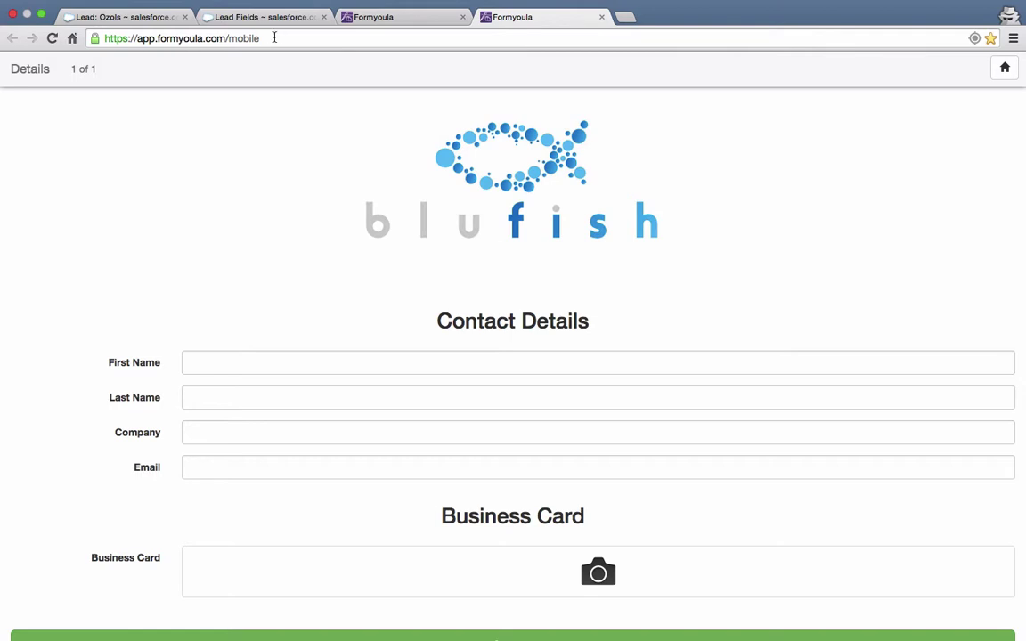
{"action": "left_click", "coordinate": [365, 16]}
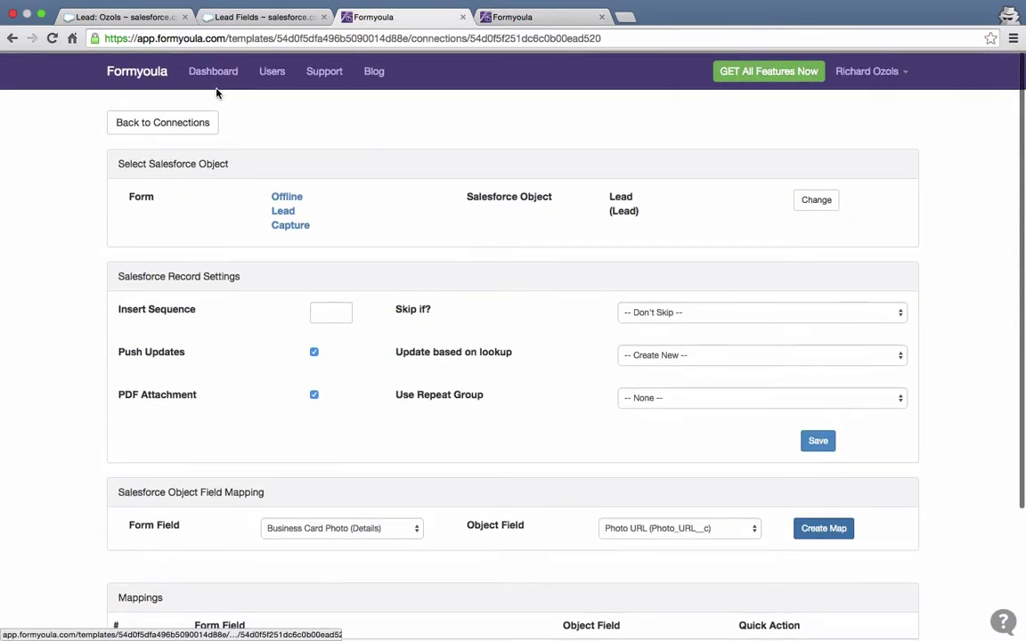
{"action": "left_click", "coordinate": [225, 77]}
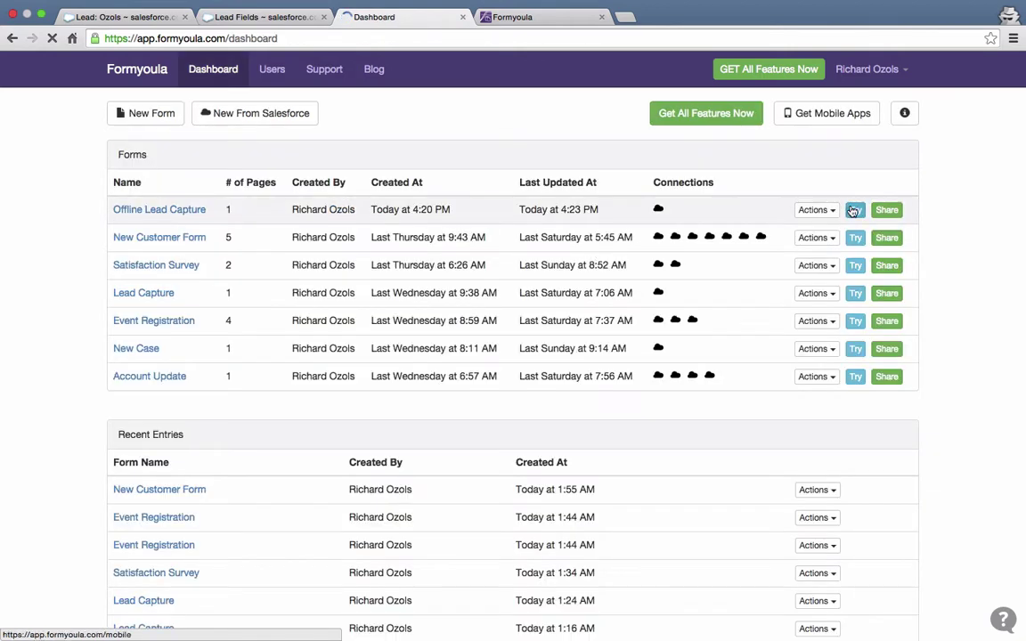
Step: Reload the Formyoula mobile app, open the Offline Lead Capture form, and show its contact and business card photo fields
{"action": "left_click", "coordinate": [510, 22]}
{"action": "left_click", "coordinate": [480, 37]}
{"action": "key", "text": "Return"}
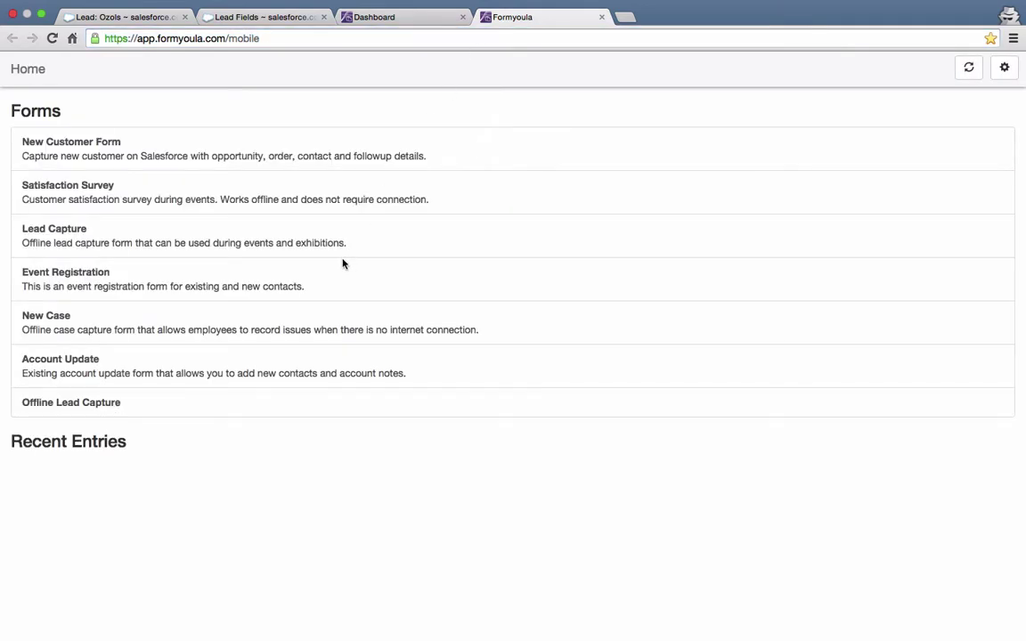
{"action": "left_click", "coordinate": [97, 402]}
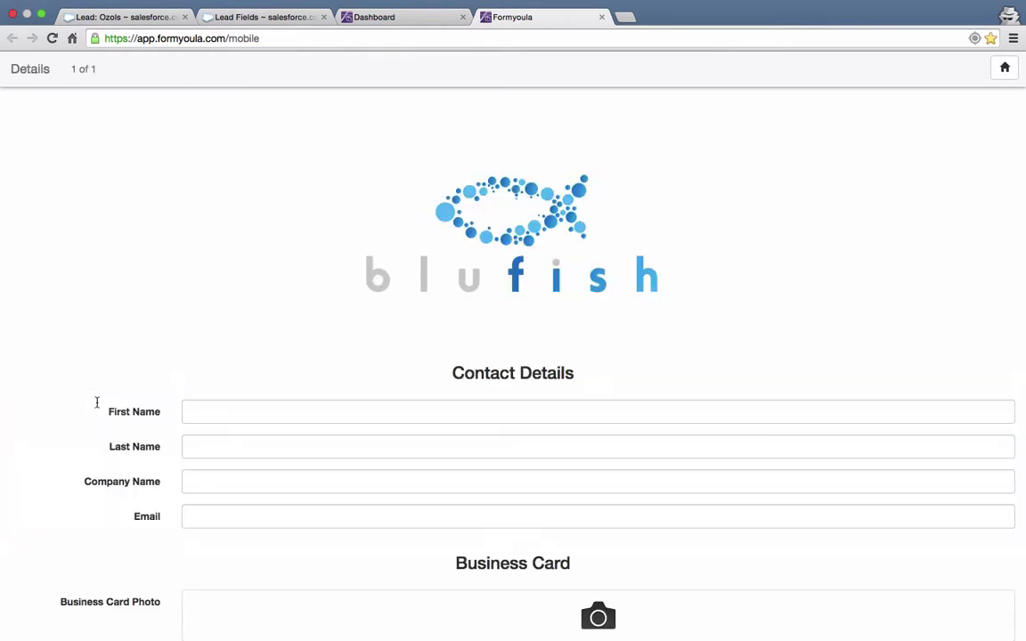
{"action": "scroll", "coordinate": [97, 402], "scroll_direction": "down", "scroll_amount": 3}
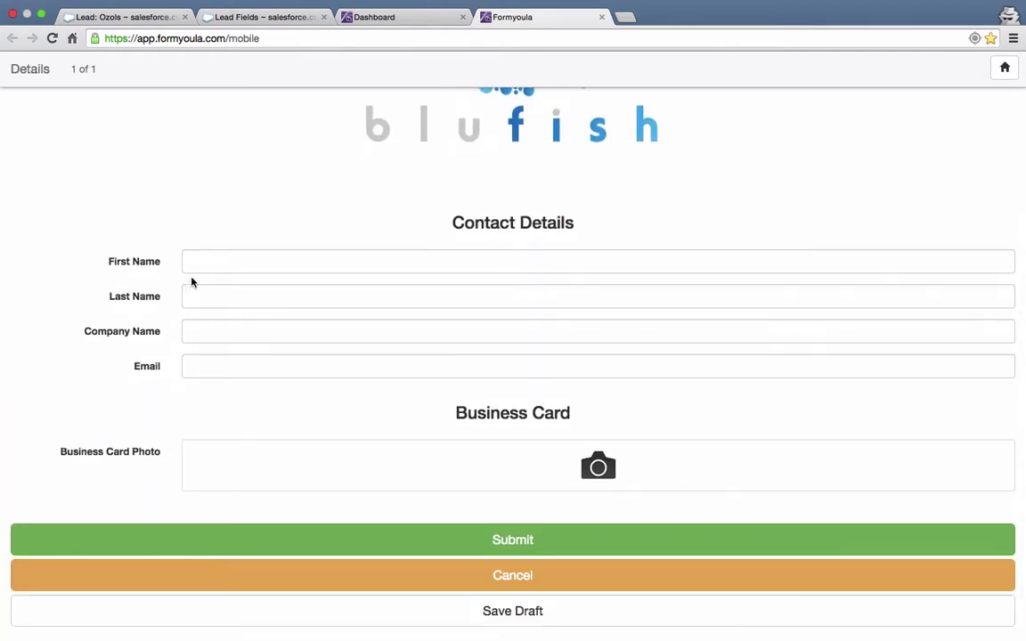
Step: Fill in the contact's first name, last name and email, and enter Solution Rock as the company name
{"action": "left_click", "coordinate": [213, 261]}
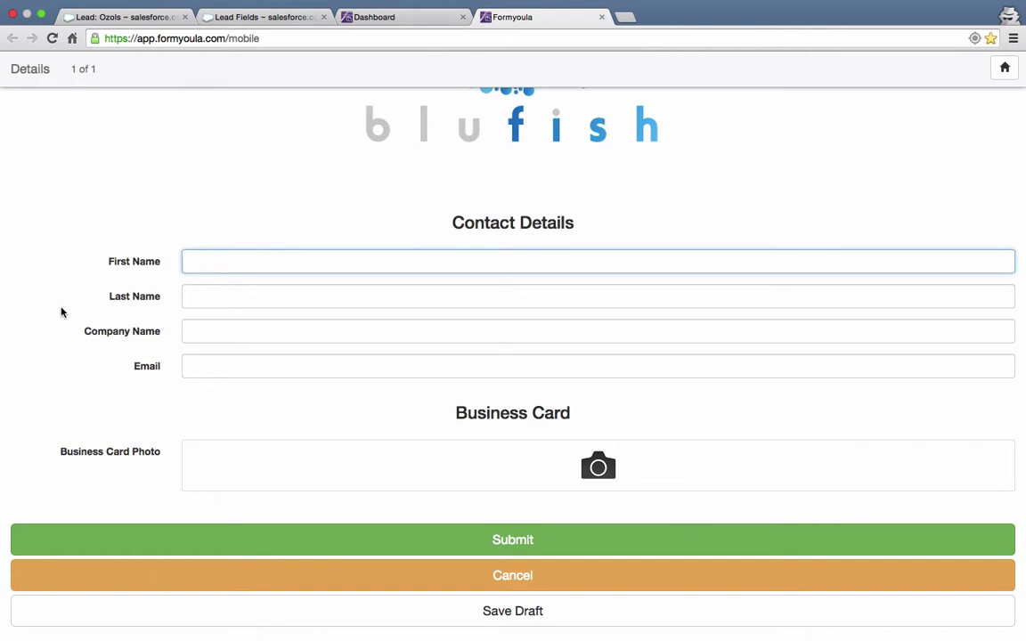
{"action": "type", "text": "Richard"}
{"action": "key", "text": "Tab"}
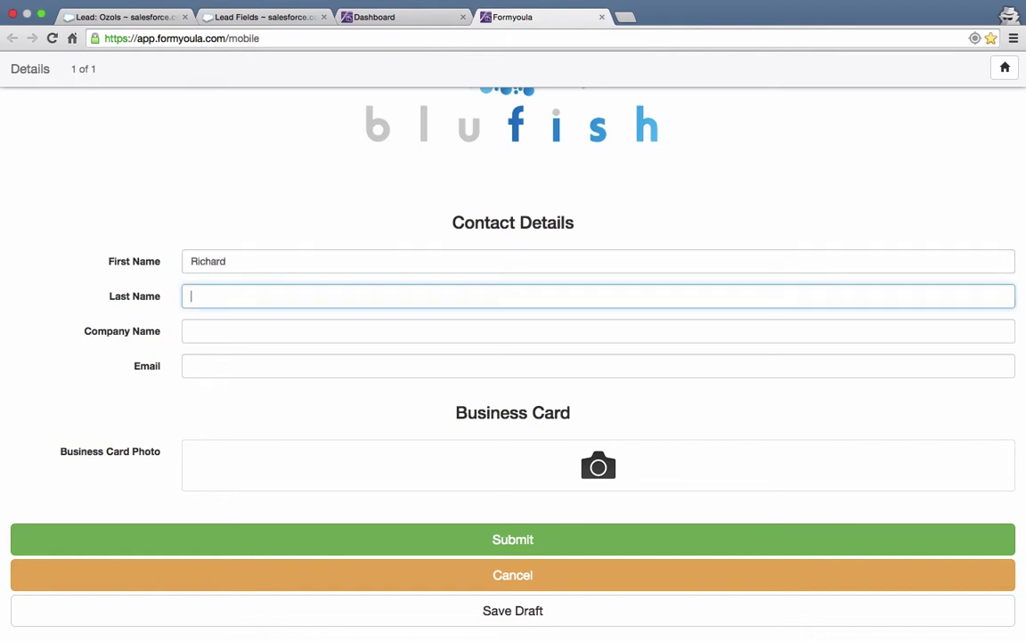
{"action": "key", "text": "Tab"}
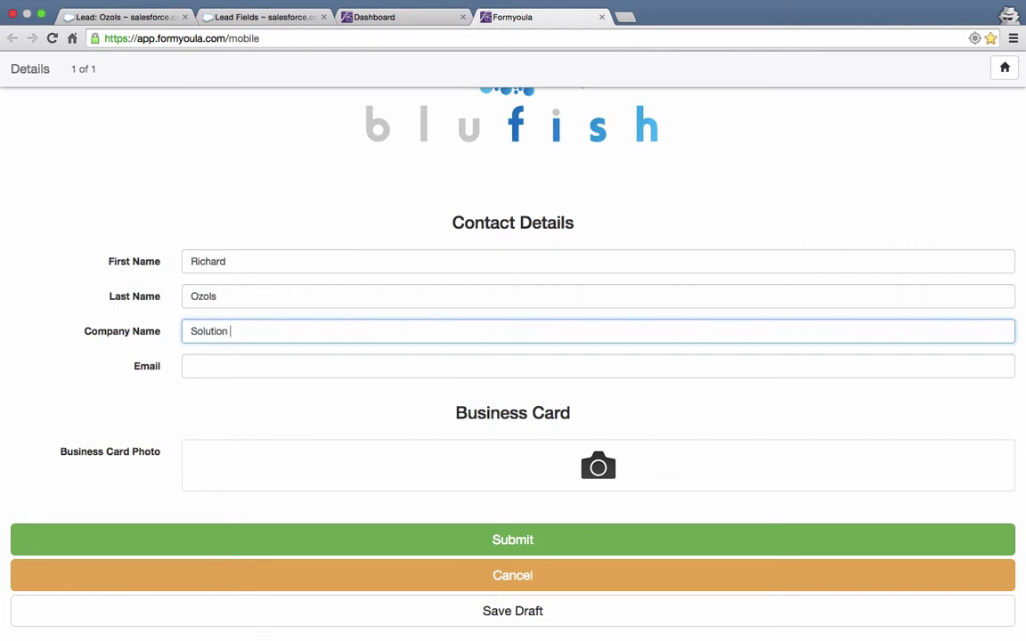
{"action": "type", "text": "k"}
{"action": "key", "text": "Tab"}
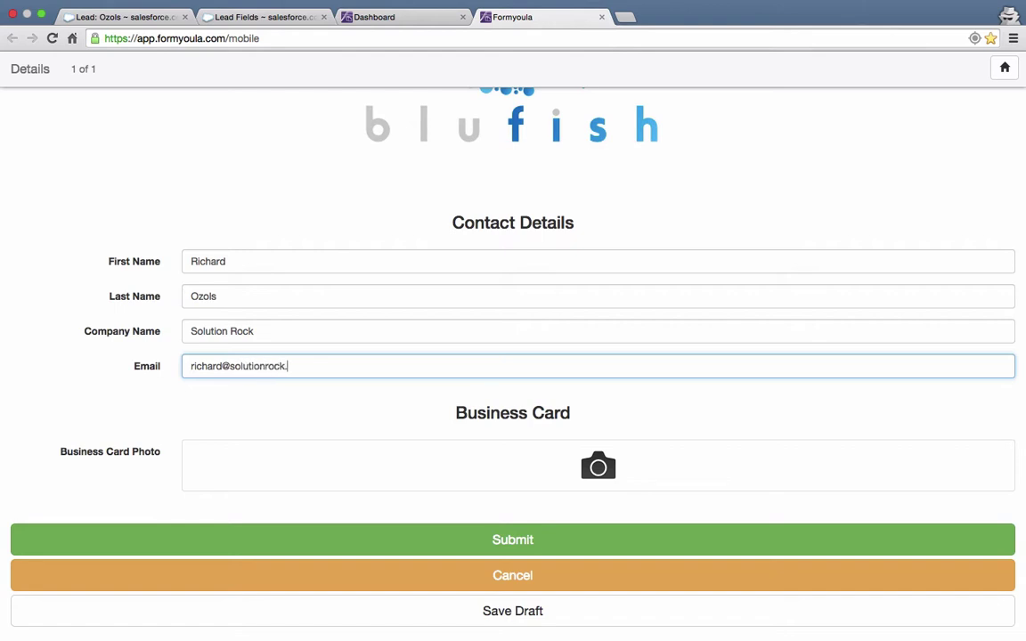
Step: Attach business card.jpeg from the Desktop as the Business Card Photo and submit the form
{"action": "left_click", "coordinate": [295, 468]}
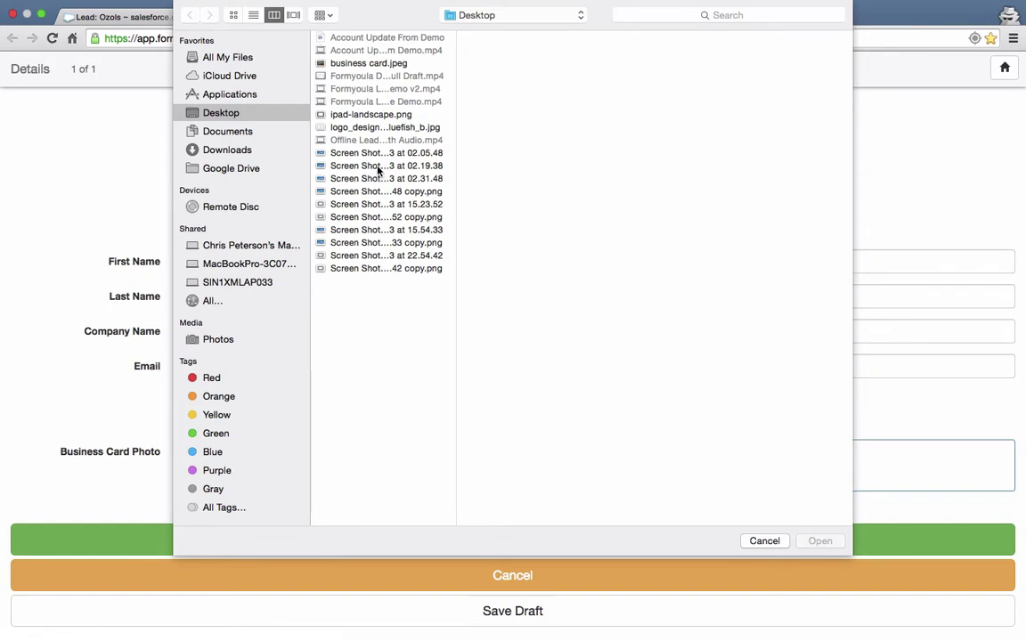
{"action": "left_click", "coordinate": [325, 63]}
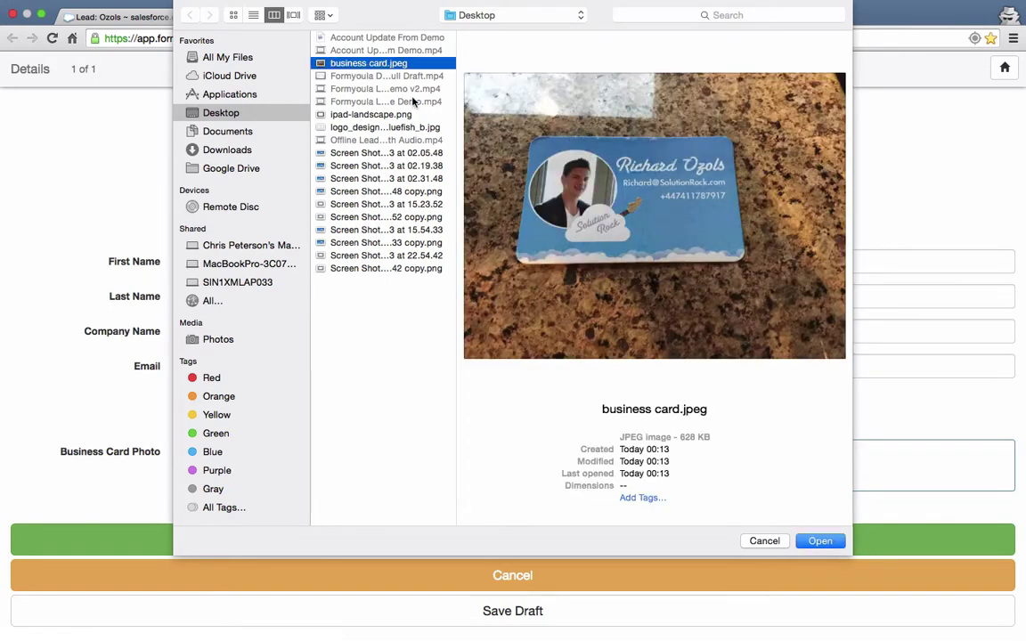
{"action": "left_click", "coordinate": [820, 541]}
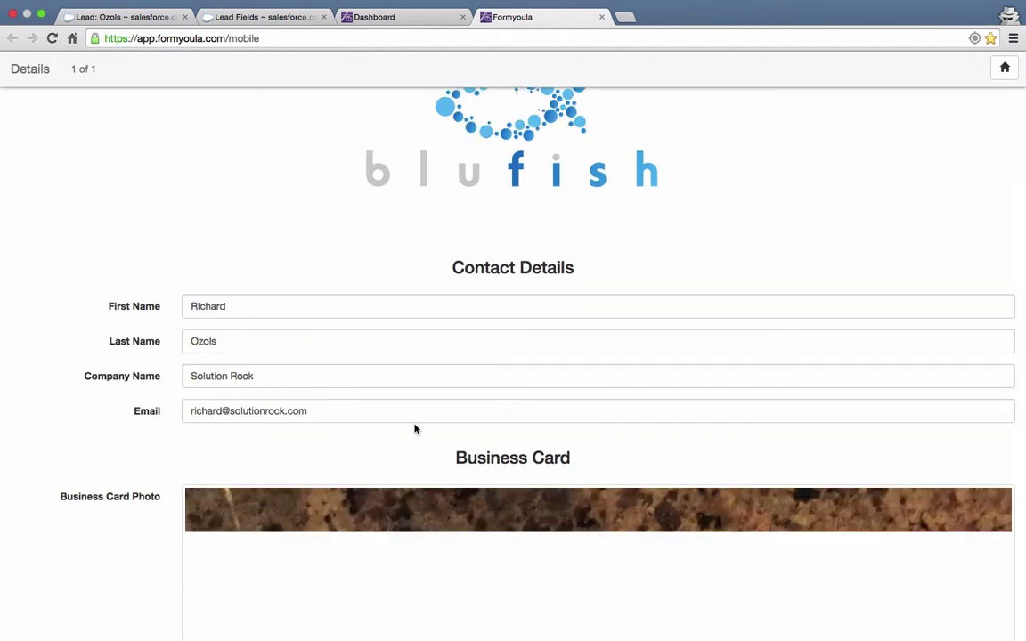
{"action": "scroll", "coordinate": [414, 429], "scroll_direction": "down", "scroll_amount": 15}
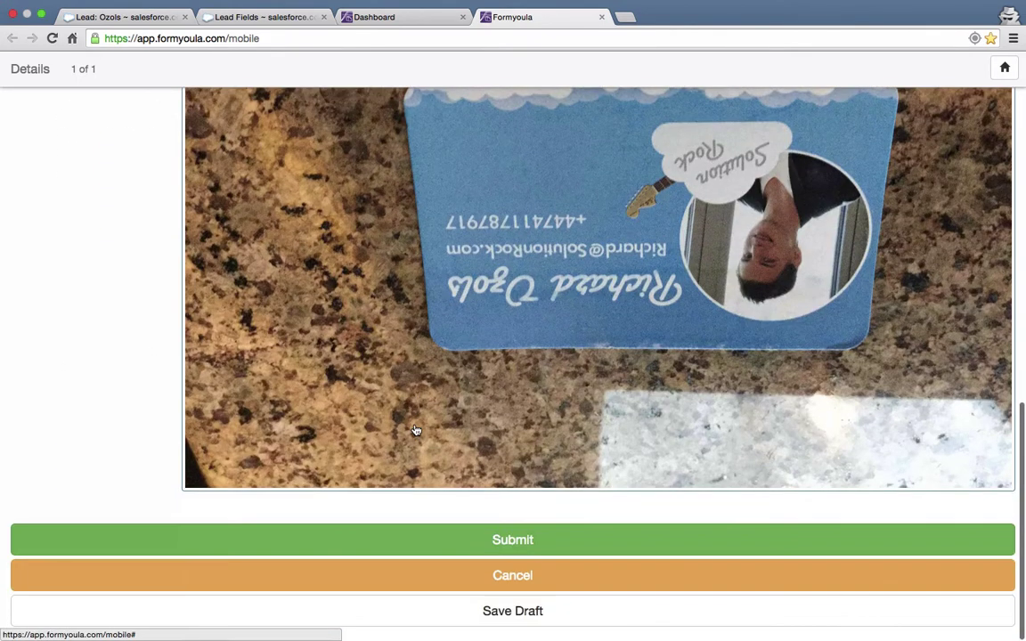
{"action": "left_click", "coordinate": [503, 539]}
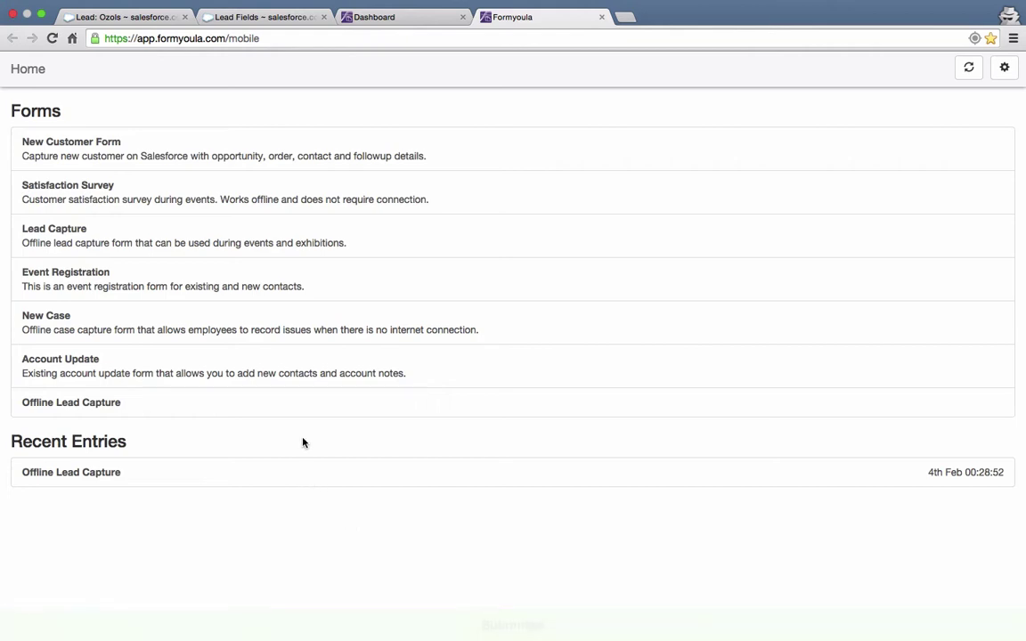
Step: Open the recent Offline Lead Capture entry and review its contact details and business card photo
{"action": "left_click", "coordinate": [305, 472]}
{"action": "scroll", "coordinate": [303, 473], "scroll_direction": "down", "scroll_amount": 10}
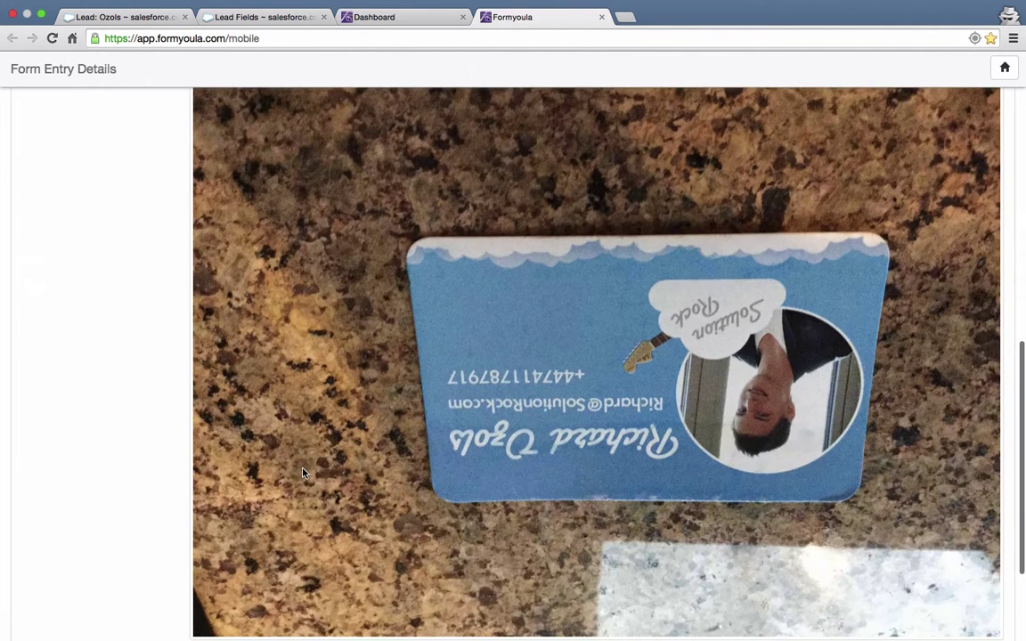
{"action": "scroll", "coordinate": [303, 471], "scroll_direction": "up", "scroll_amount": 10}
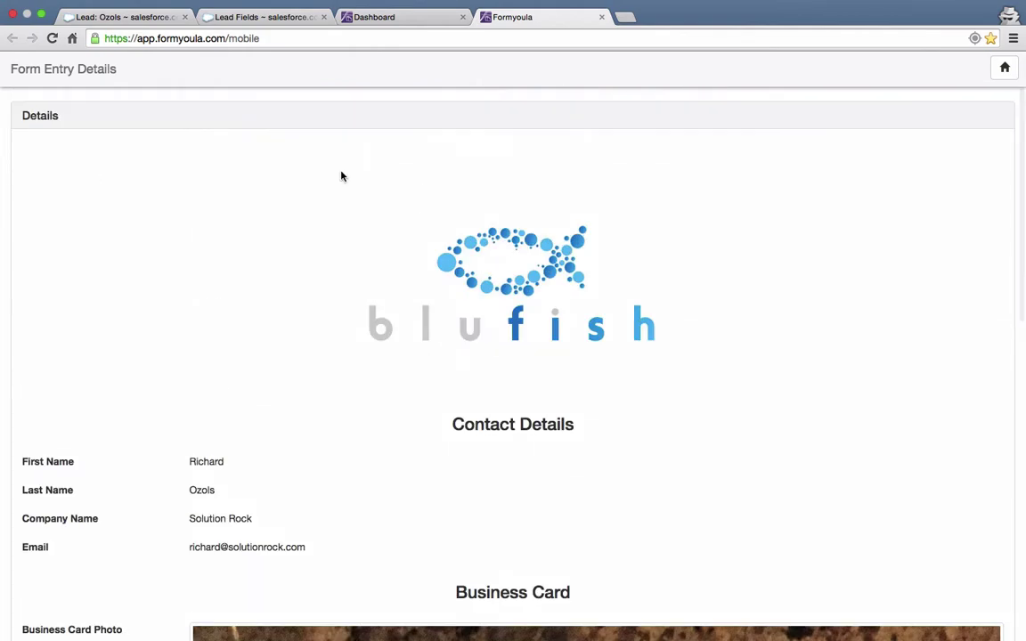
Step: Switch to Salesforce, open the newly submitted lead from the home page's recent items, and examine its details, photo, and Notes & Attachments
{"action": "left_click", "coordinate": [270, 17]}
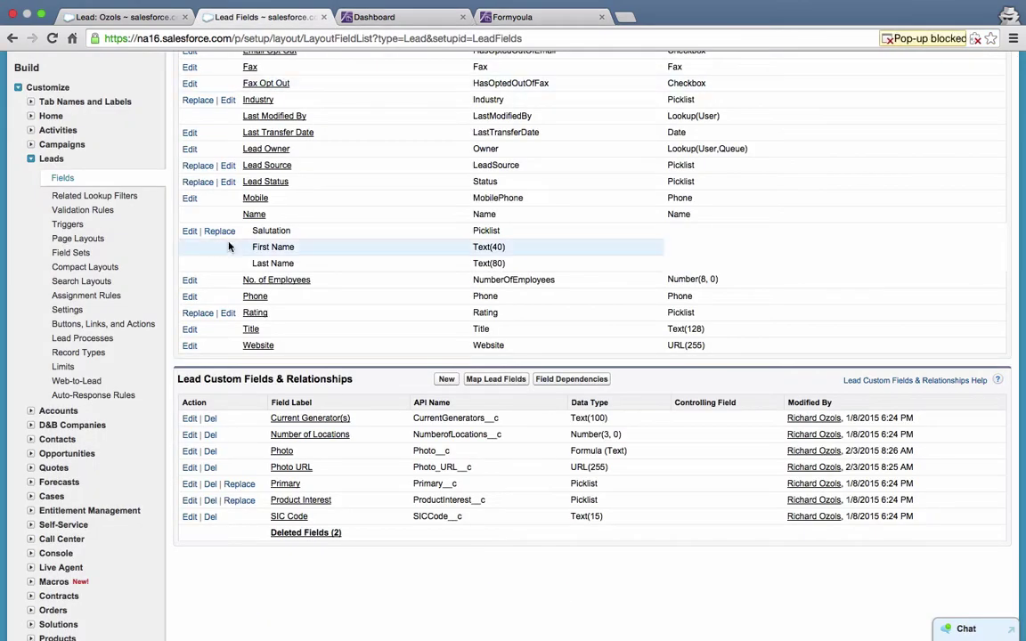
{"action": "scroll", "coordinate": [229, 247], "scroll_direction": "up", "scroll_amount": 10}
{"action": "left_click", "coordinate": [46, 93]}
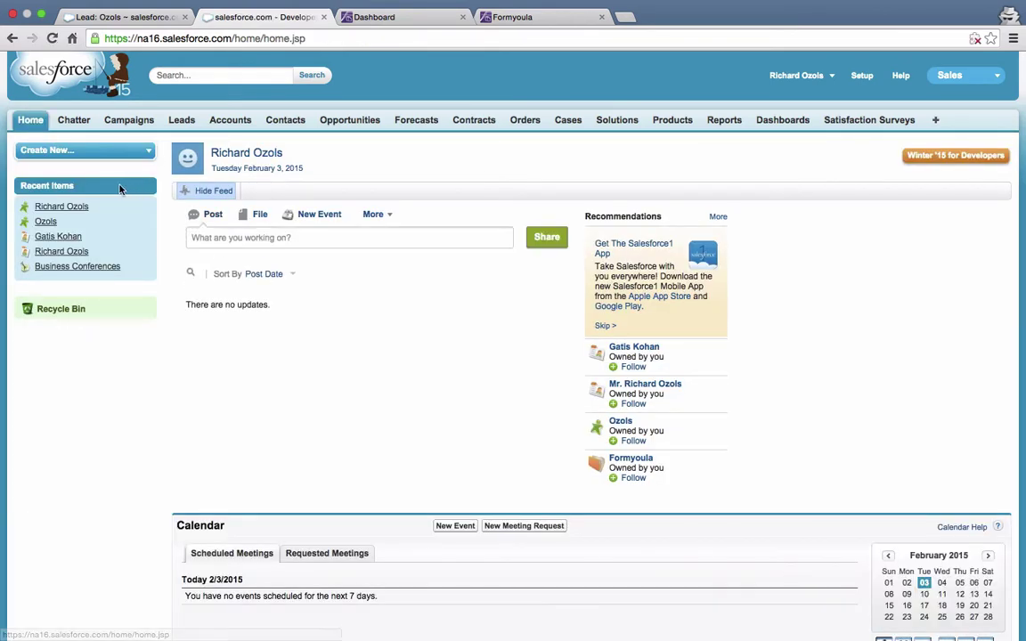
{"action": "left_click", "coordinate": [77, 207]}
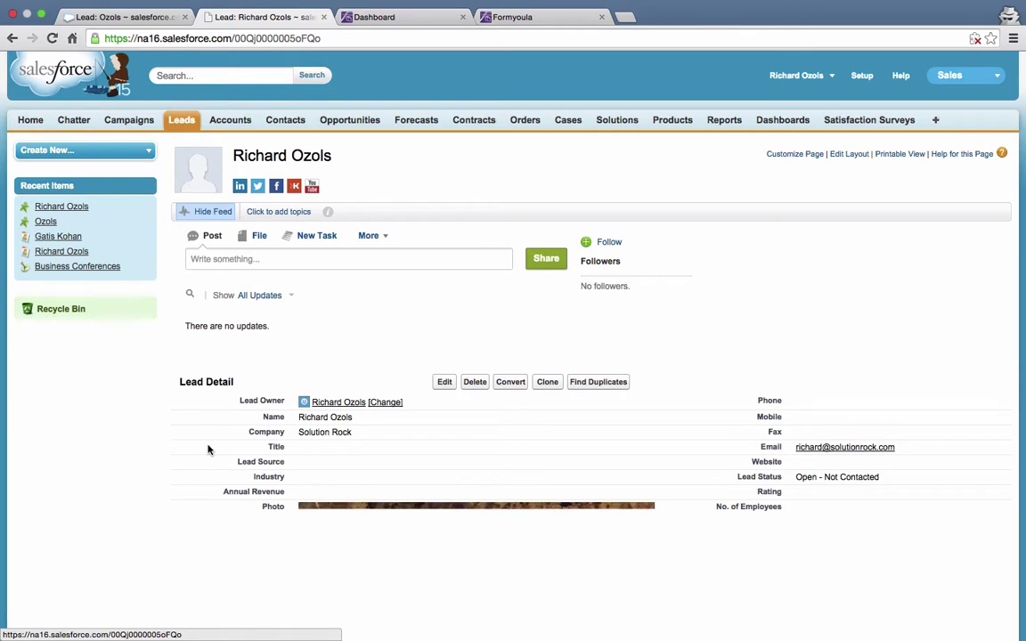
{"action": "scroll", "coordinate": [207, 449], "scroll_direction": "down", "scroll_amount": 3}
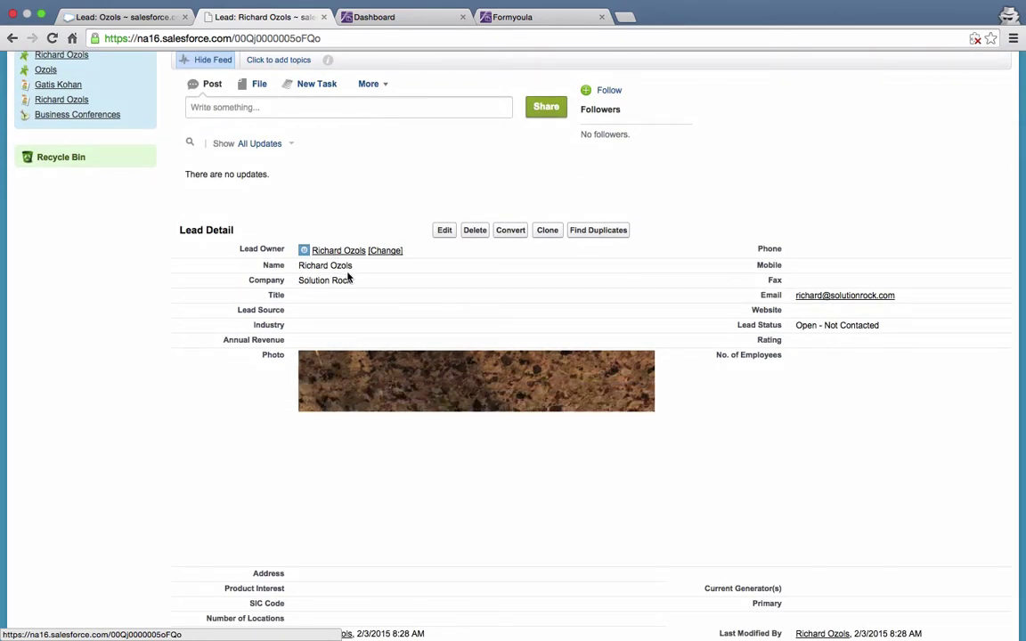
{"action": "scroll", "coordinate": [707, 444], "scroll_direction": "down", "scroll_amount": 3}
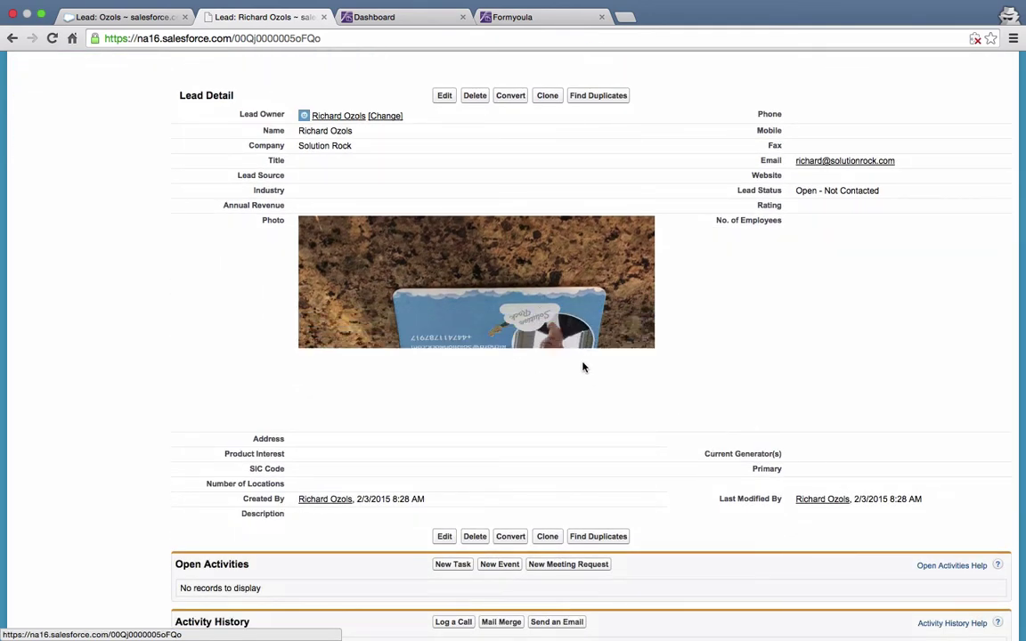
{"action": "scroll", "coordinate": [710, 393], "scroll_direction": "down", "scroll_amount": 5}
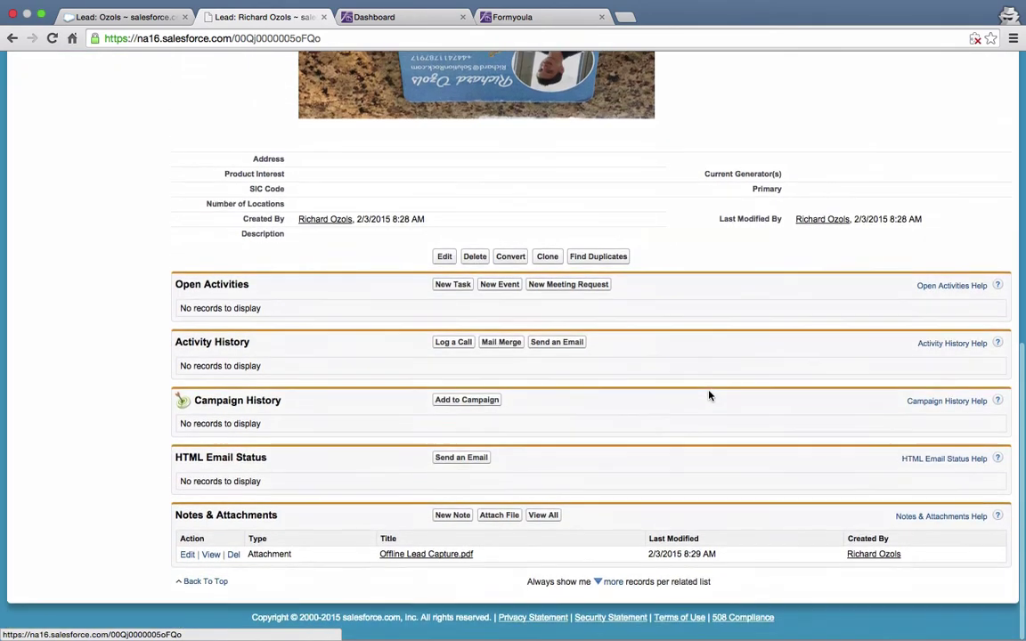
{"action": "scroll", "coordinate": [372, 503], "scroll_direction": "down", "scroll_amount": 1}
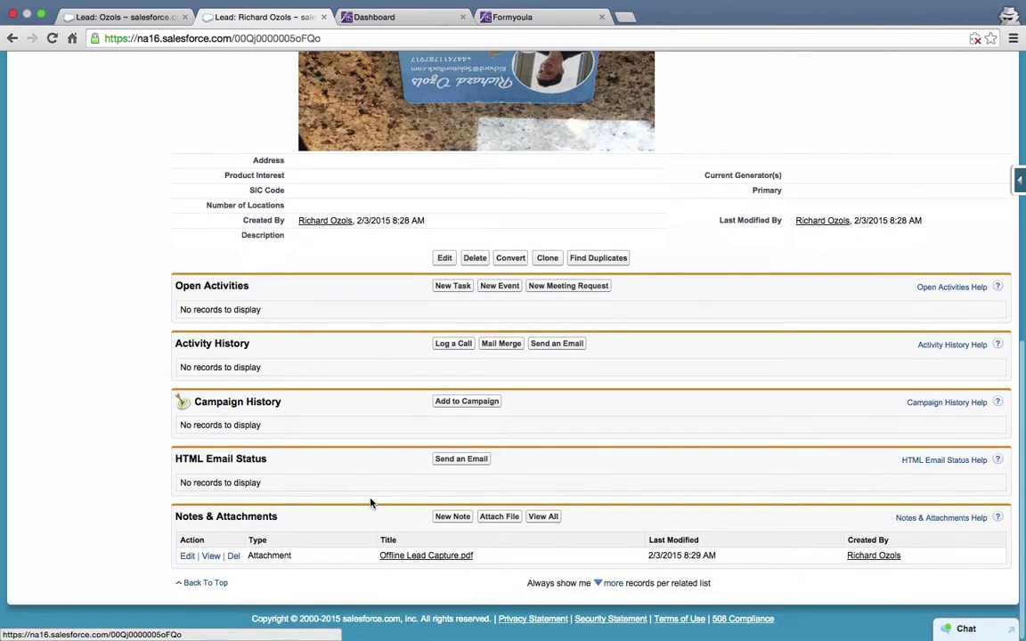